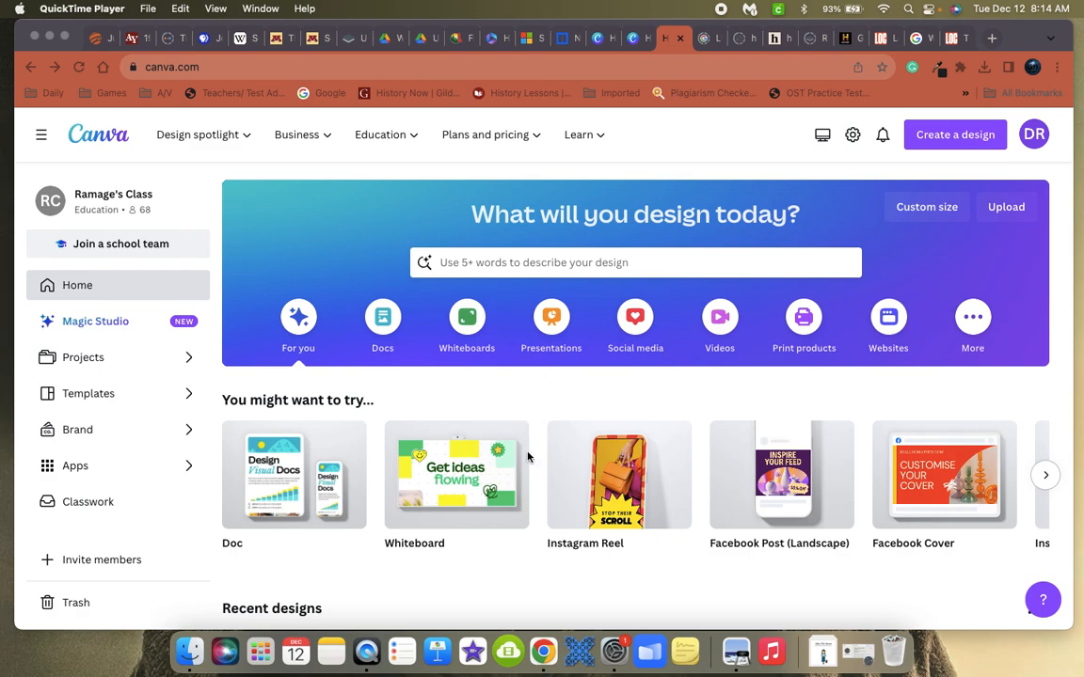
Create a blank Mobile Video design (1080 × 1920 px) from the video formats.
{"action": "scroll", "coordinate": [527, 457], "scroll_direction": "down", "scroll_amount": 6}
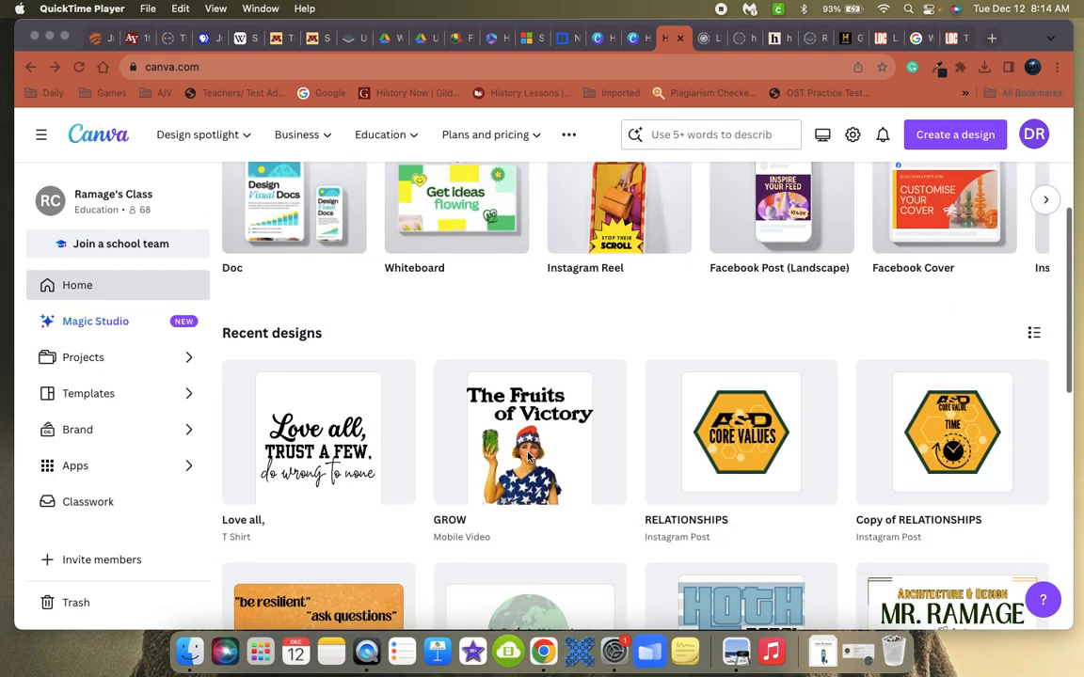
{"action": "scroll", "coordinate": [527, 458], "scroll_direction": "down", "scroll_amount": 6}
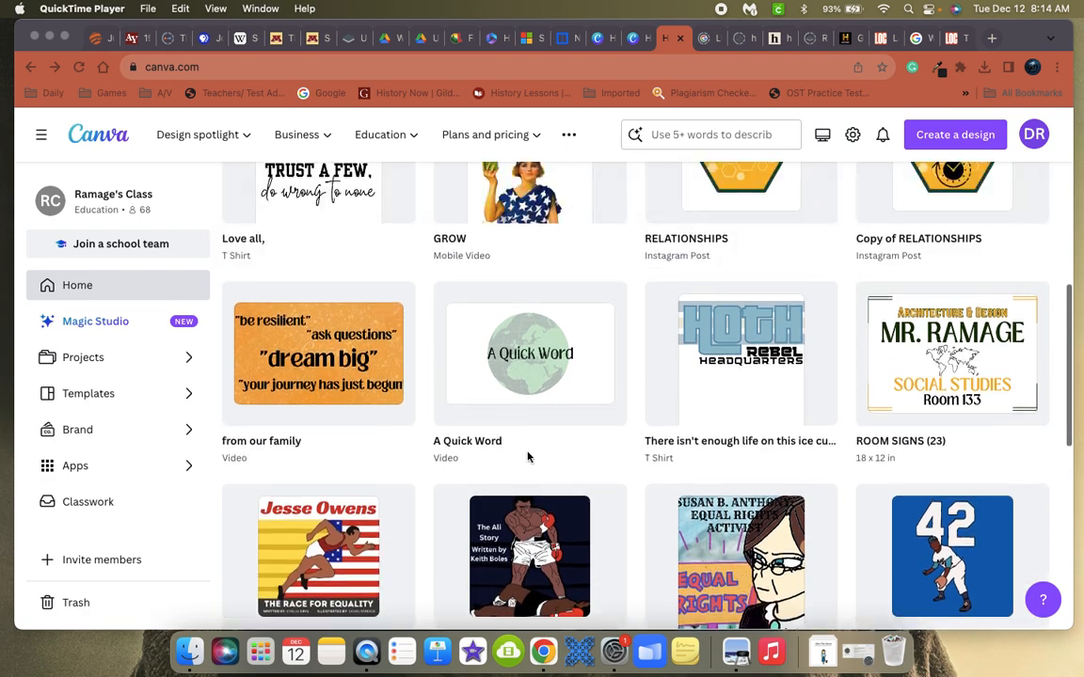
{"action": "scroll", "coordinate": [527, 457], "scroll_direction": "up", "scroll_amount": 12}
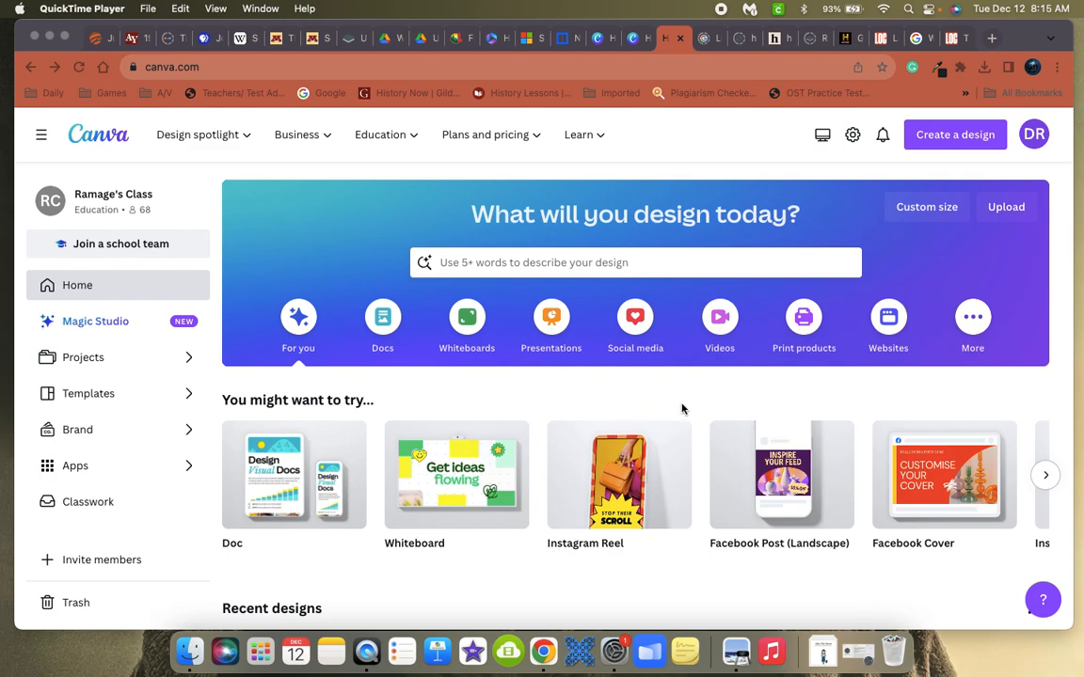
{"action": "left_click", "coordinate": [720, 323]}
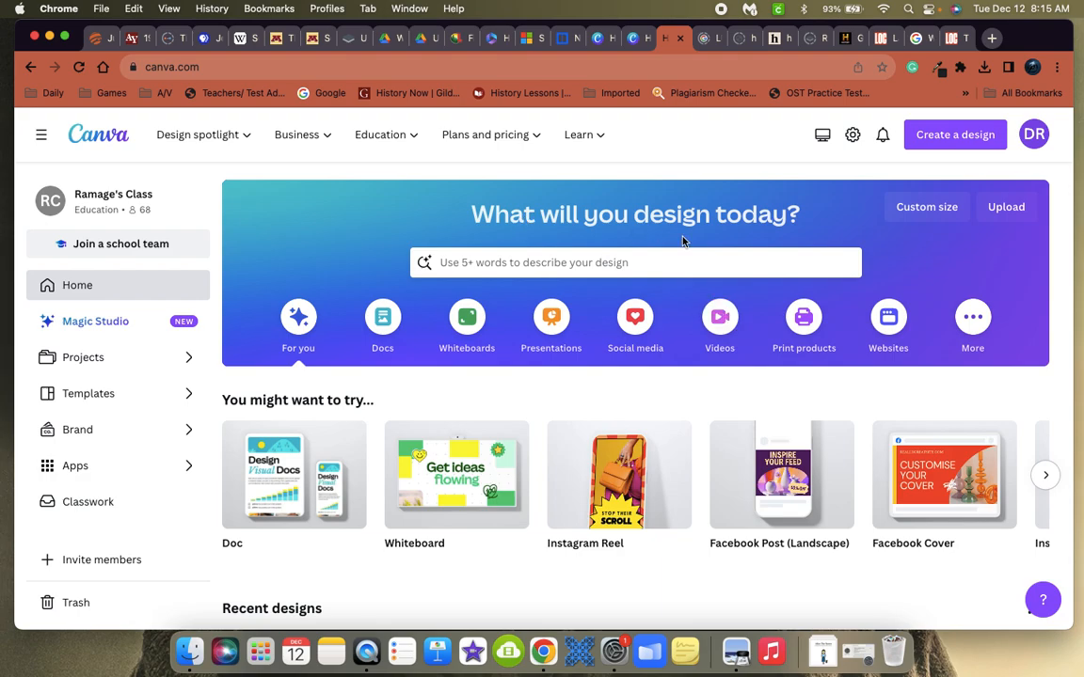
{"action": "left_click", "coordinate": [721, 325]}
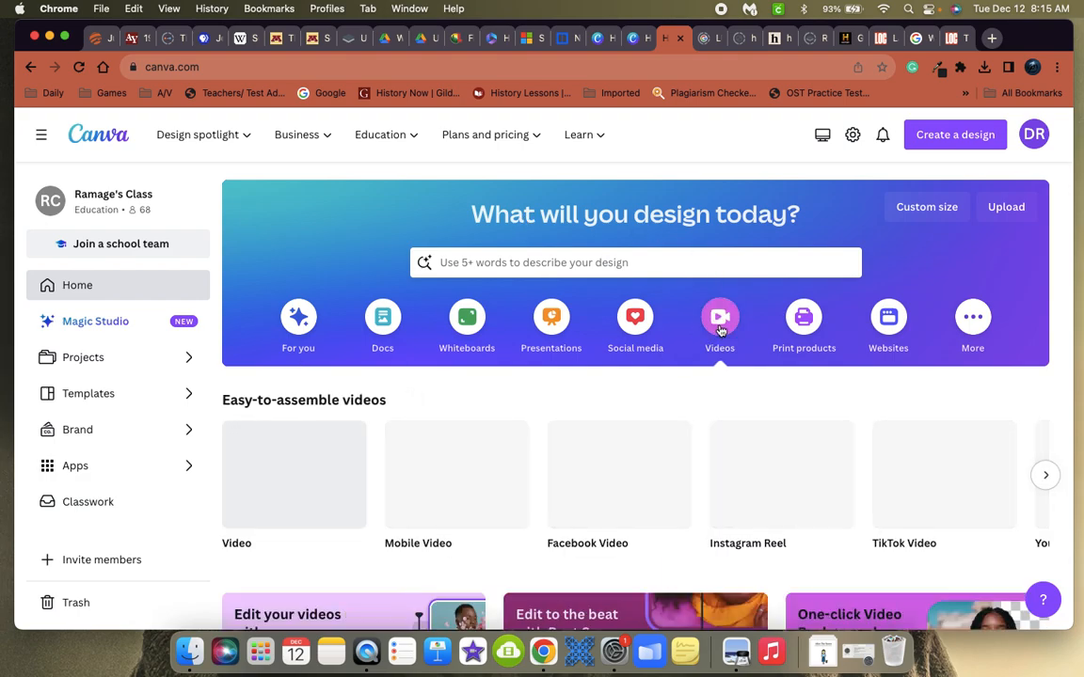
{"action": "scroll", "coordinate": [456, 583], "scroll_direction": "down", "scroll_amount": 2}
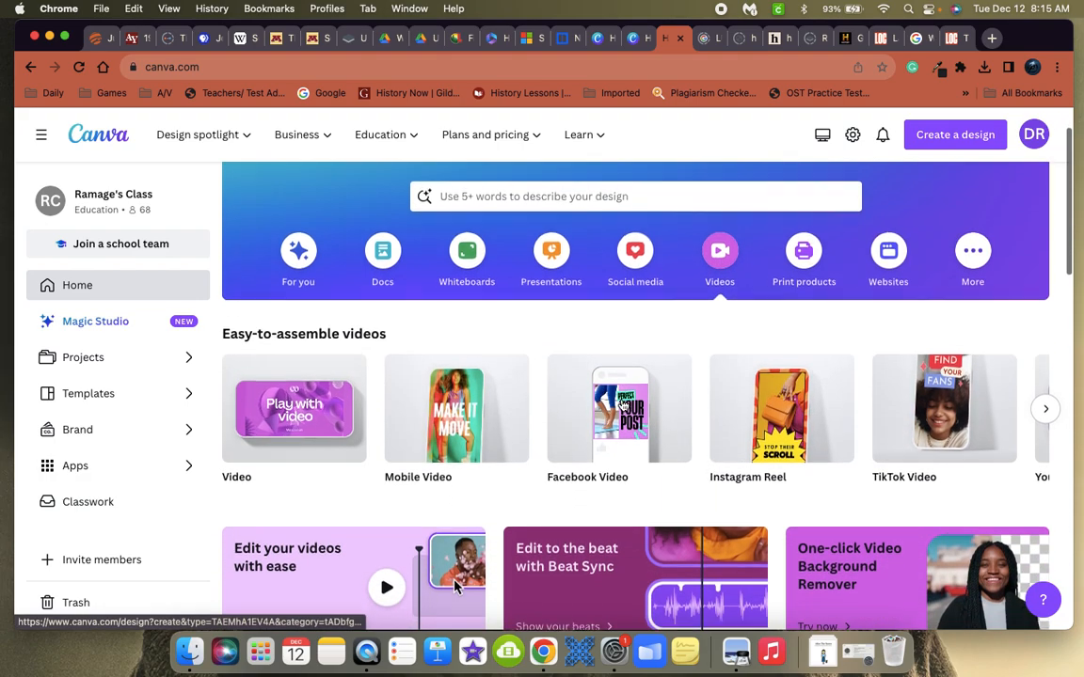
{"action": "scroll", "coordinate": [617, 406], "scroll_direction": "down", "scroll_amount": 2}
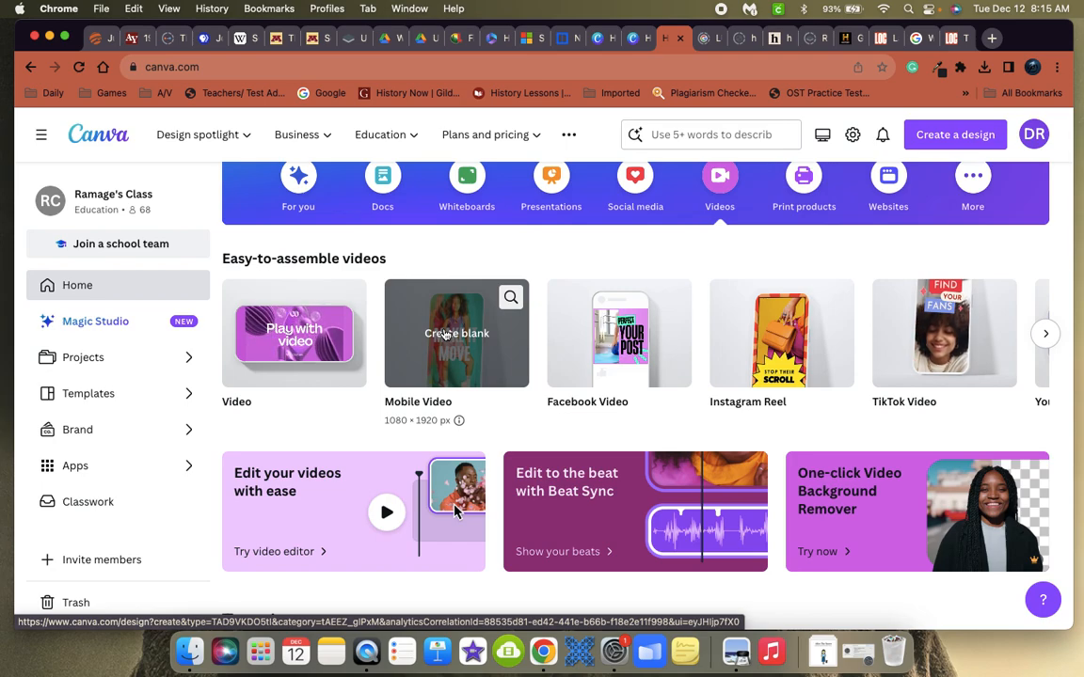
{"action": "left_click", "coordinate": [446, 334]}
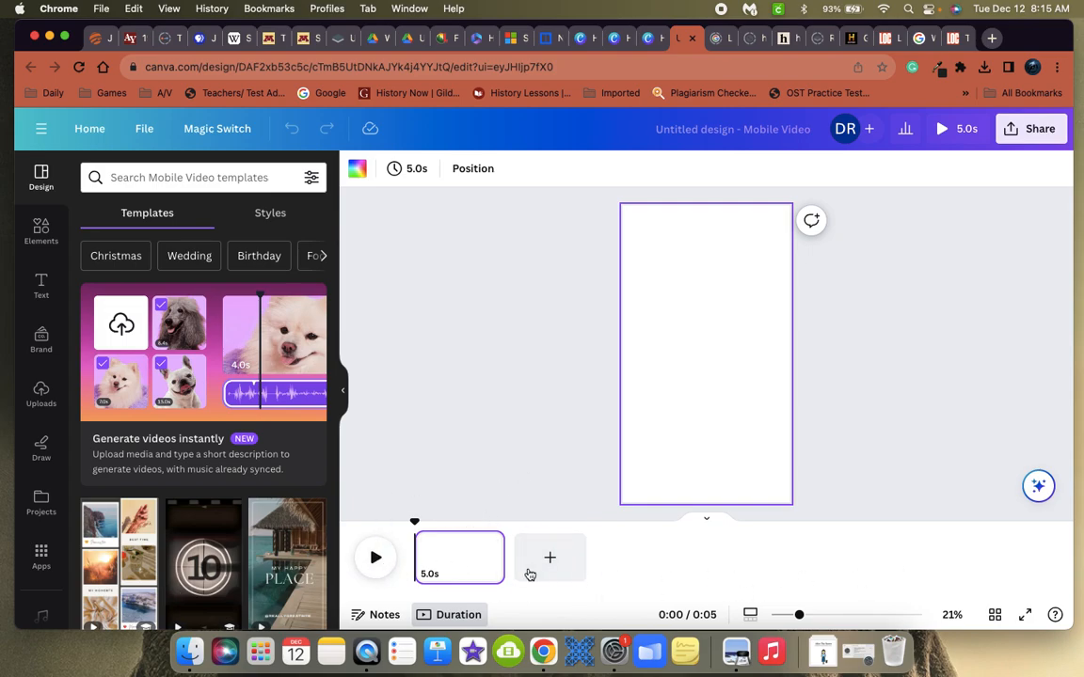
{"action": "mouse_move", "coordinate": [414, 522]}
{"action": "left_mouse_down"}
{"action": "mouse_move", "coordinate": [442, 520]}
{"action": "mouse_move", "coordinate": [404, 522]}
{"action": "mouse_move", "coordinate": [435, 518]}
{"action": "mouse_move", "coordinate": [414, 520]}
{"action": "left_mouse_up"}
{"action": "scroll", "coordinate": [188, 439], "scroll_direction": "down", "scroll_amount": 5}
{"action": "scroll", "coordinate": [187, 439], "scroll_direction": "down", "scroll_amount": 10}
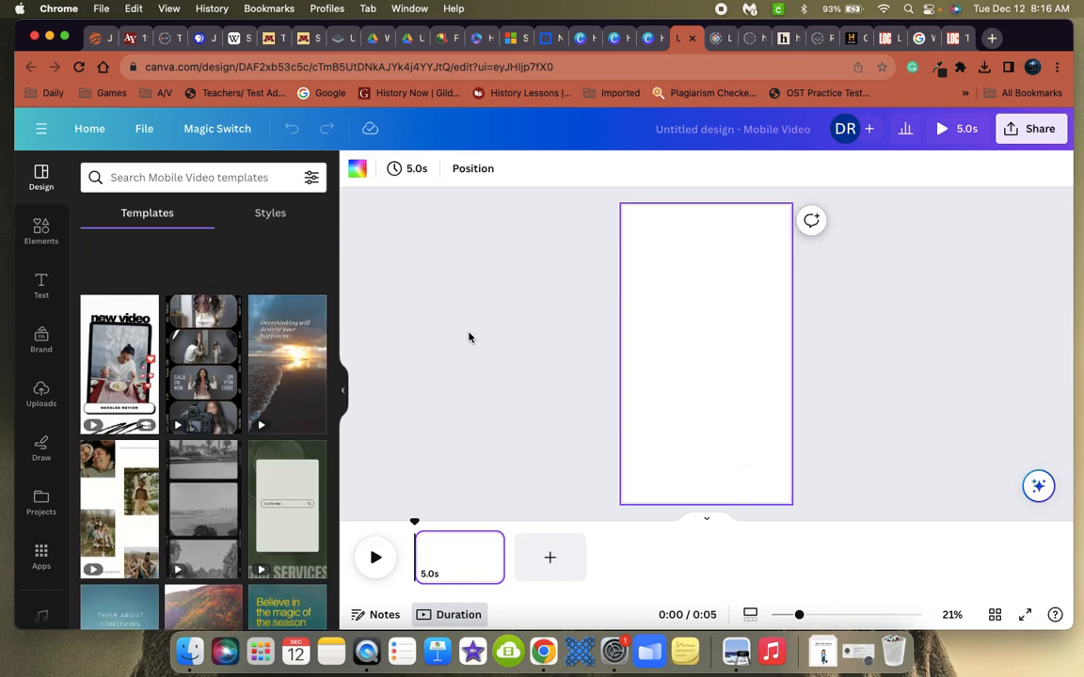
{"action": "scroll", "coordinate": [221, 353], "scroll_direction": "up", "scroll_amount": 15}
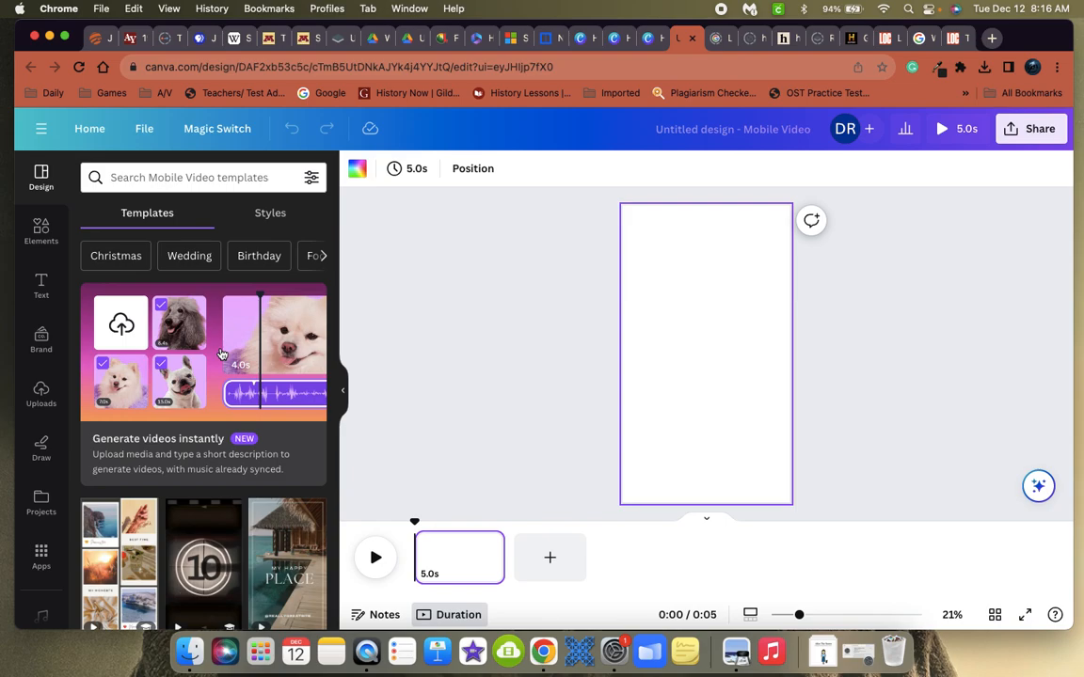
Search the elements library for "super hero".
{"action": "left_click", "coordinate": [39, 231]}
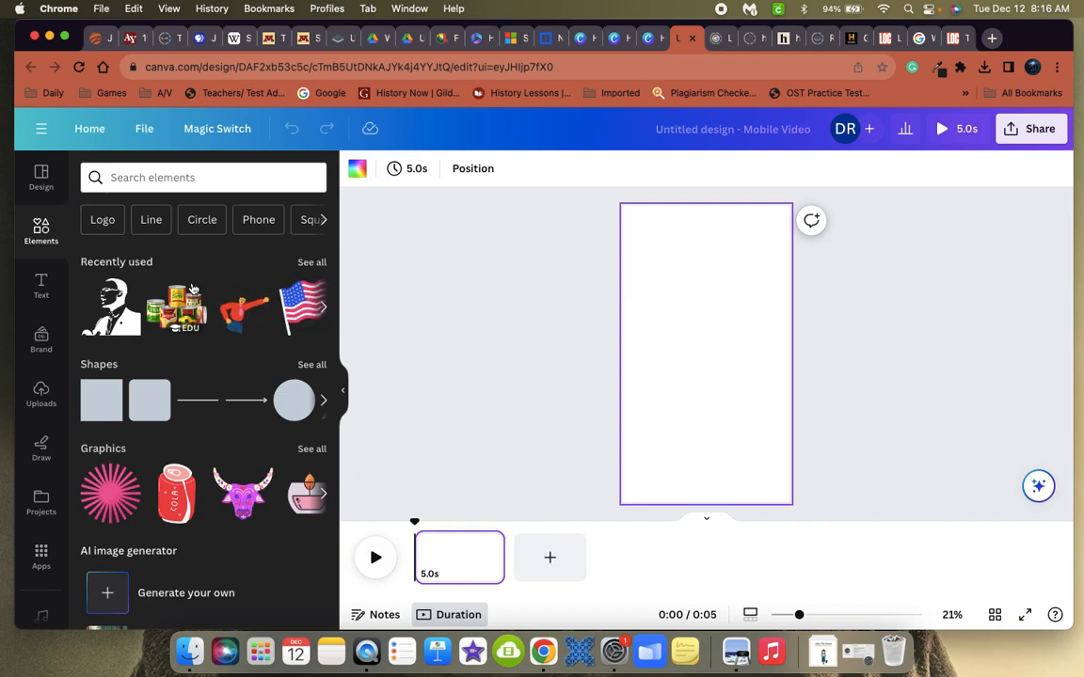
{"action": "left_click", "coordinate": [125, 176]}
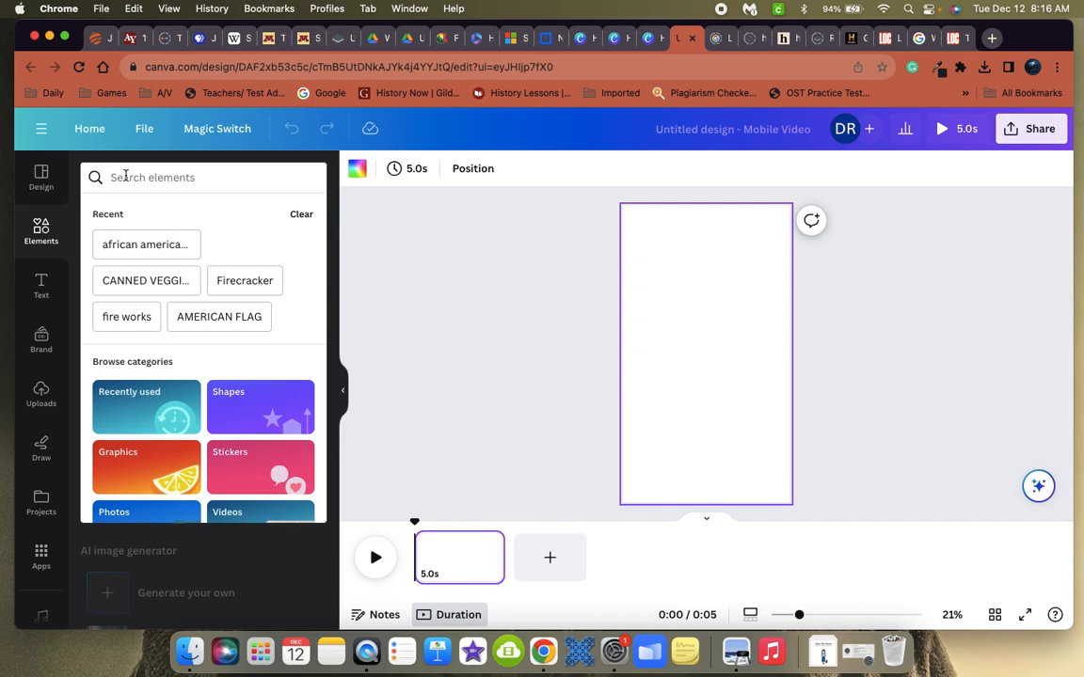
{"action": "type", "text": "super hero'"}
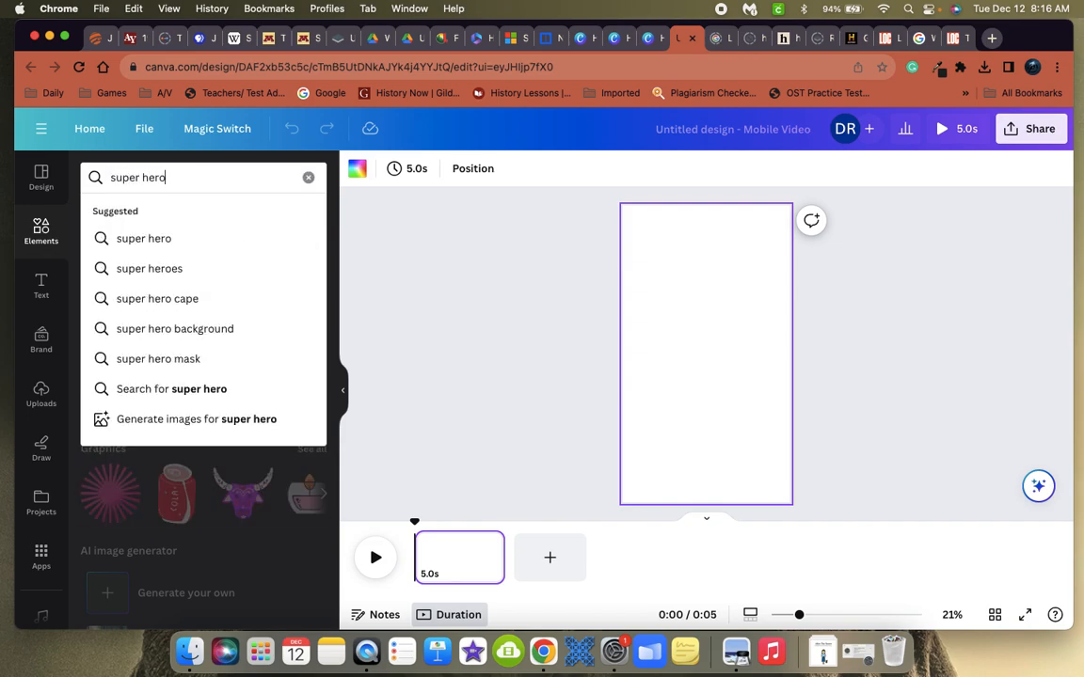
{"action": "key", "text": "Return"}
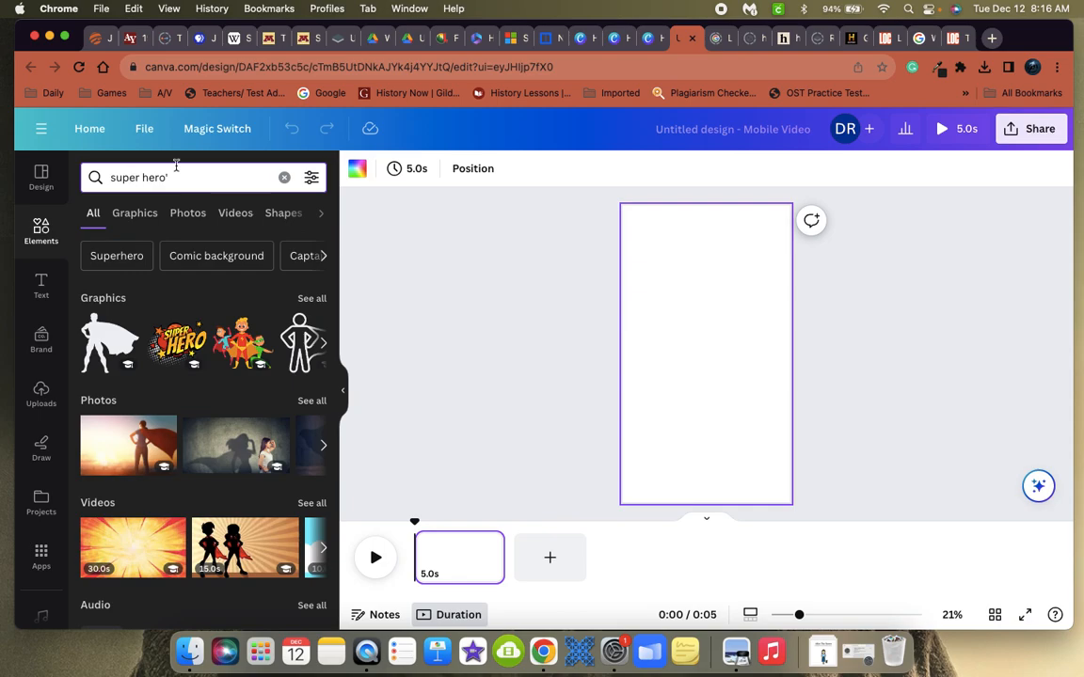
{"action": "left_click", "coordinate": [174, 178]}
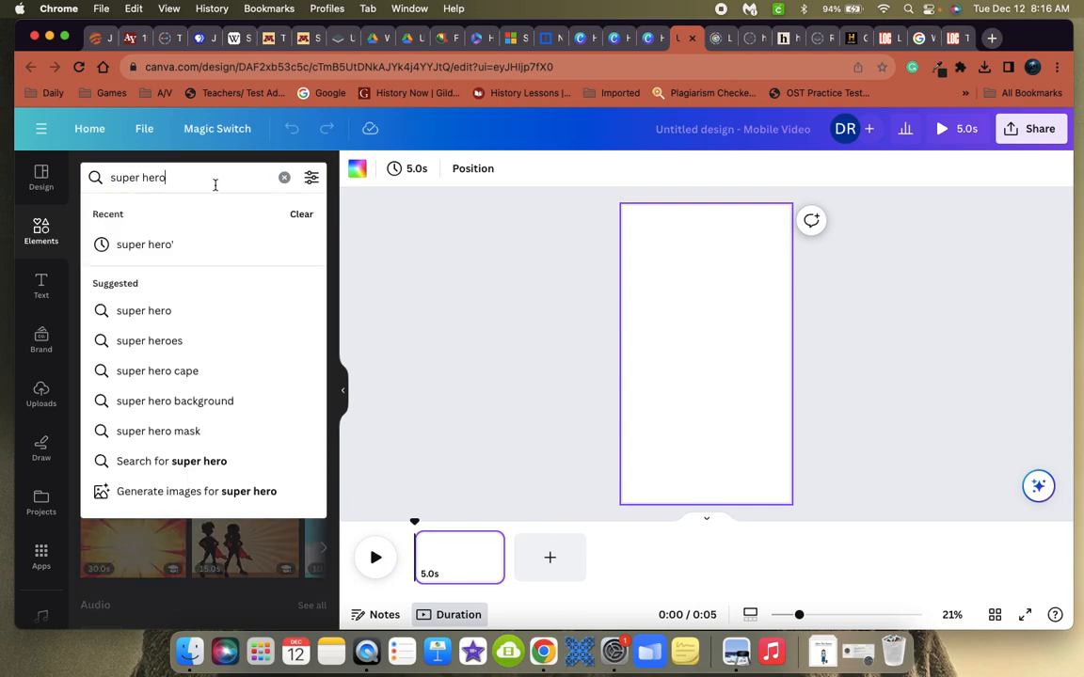
{"action": "key", "text": "Return"}
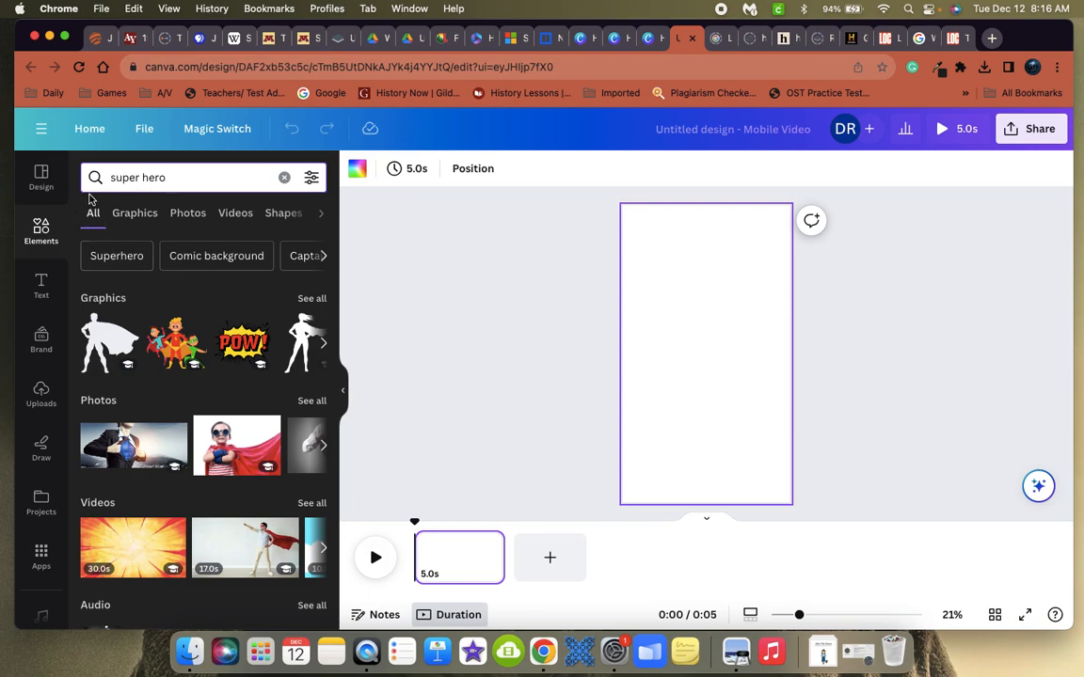
Look through the super hero search results, narrowing them to graphics and examining the available characters.
{"action": "scroll", "coordinate": [141, 442], "scroll_direction": "down", "scroll_amount": 3}
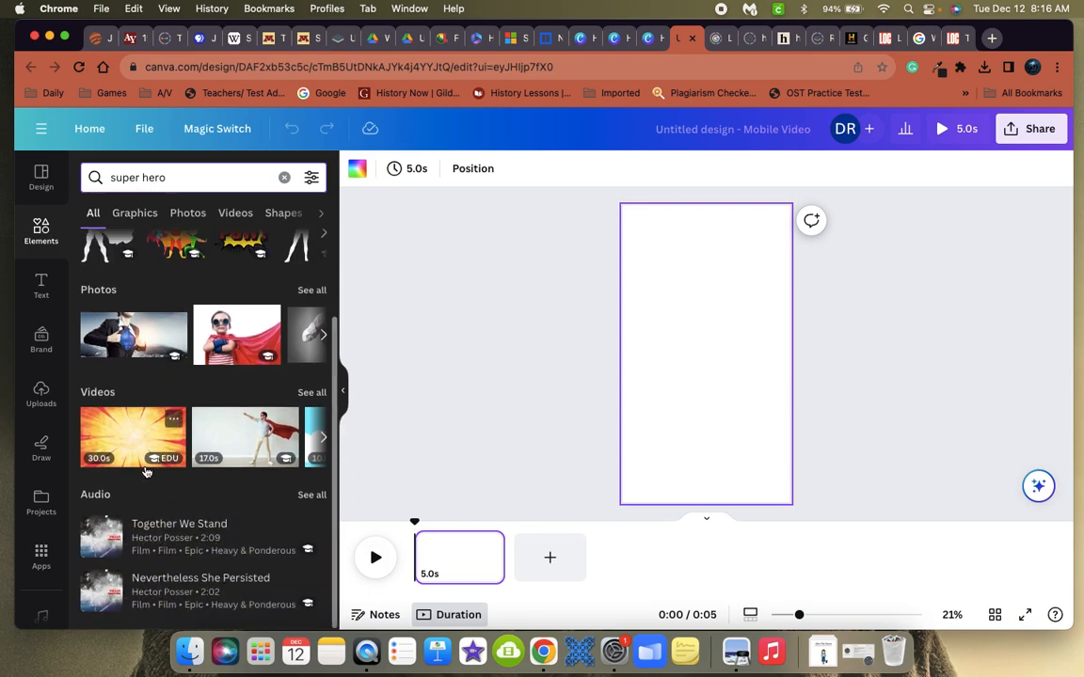
{"action": "scroll", "coordinate": [146, 472], "scroll_direction": "up", "scroll_amount": 3}
{"action": "left_click", "coordinate": [131, 215]}
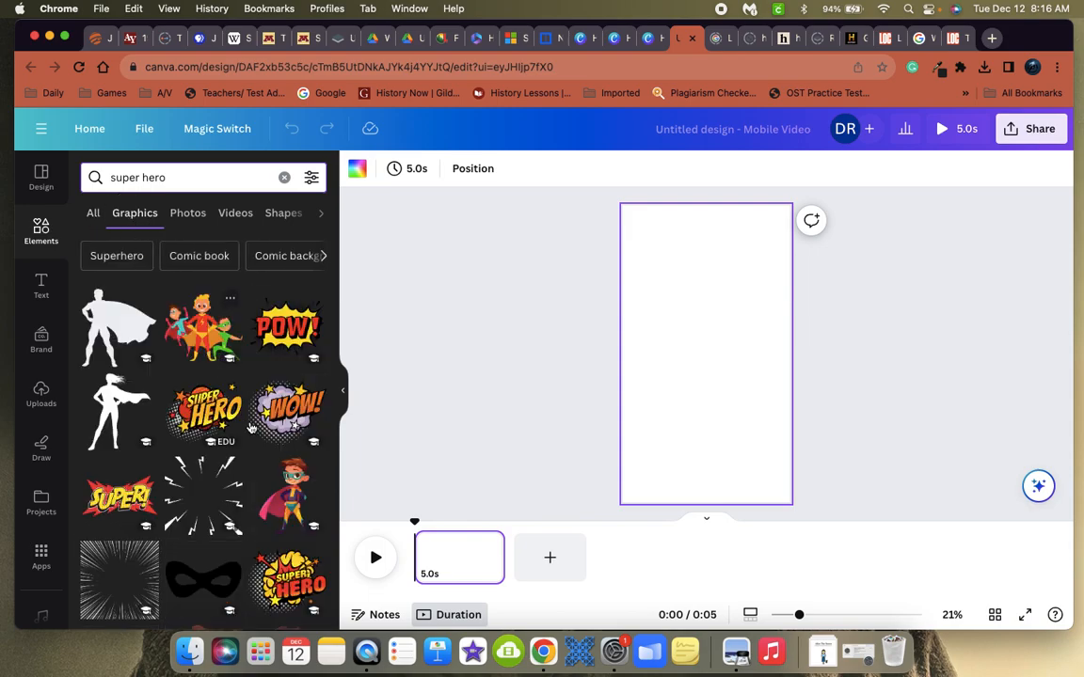
{"action": "scroll", "coordinate": [263, 446], "scroll_direction": "down", "scroll_amount": 5}
{"action": "scroll", "coordinate": [264, 446], "scroll_direction": "down", "scroll_amount": 4}
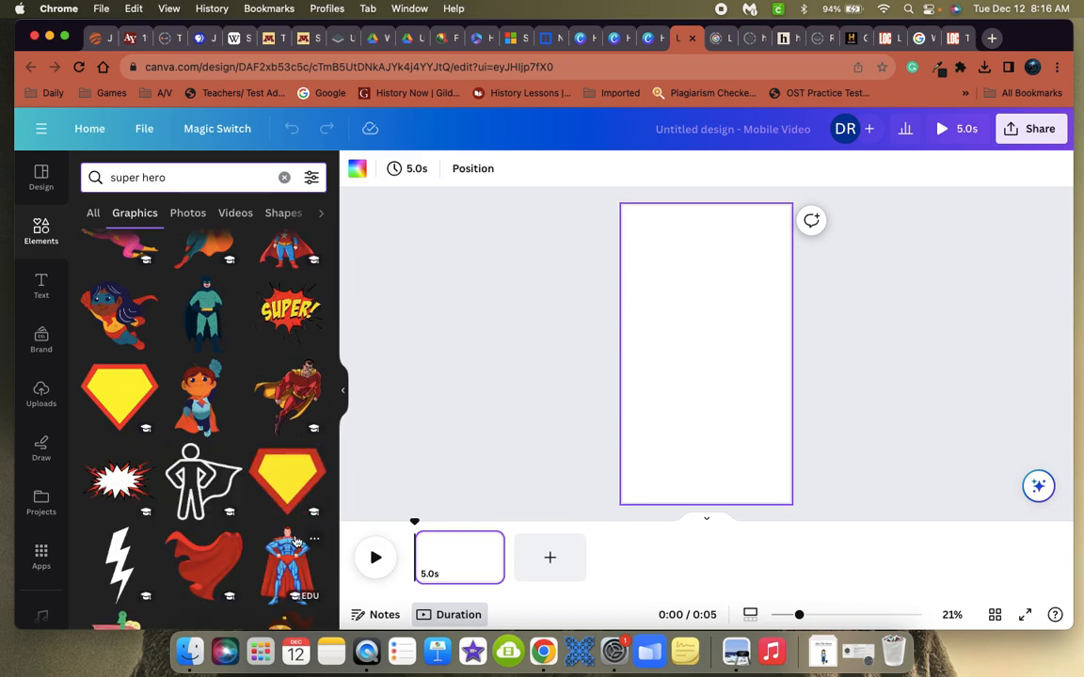
{"action": "scroll", "coordinate": [208, 354], "scroll_direction": "up", "scroll_amount": 10}
{"action": "scroll", "coordinate": [214, 499], "scroll_direction": "down", "scroll_amount": 7}
{"action": "scroll", "coordinate": [228, 527], "scroll_direction": "down", "scroll_amount": 2}
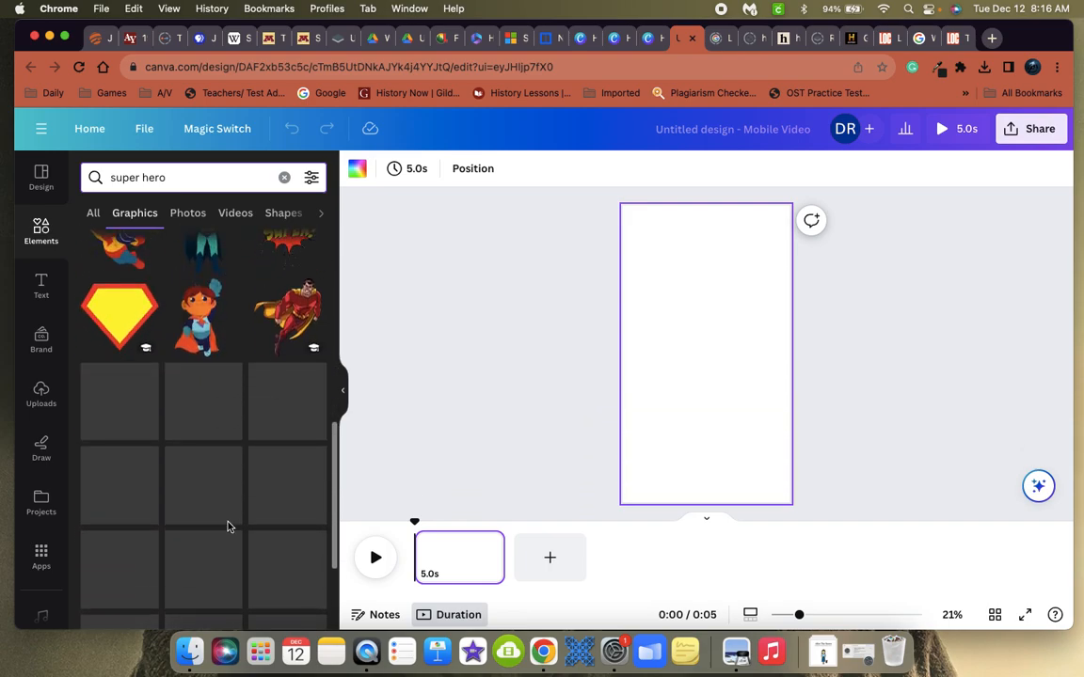
{"action": "scroll", "coordinate": [229, 528], "scroll_direction": "up", "scroll_amount": 1}
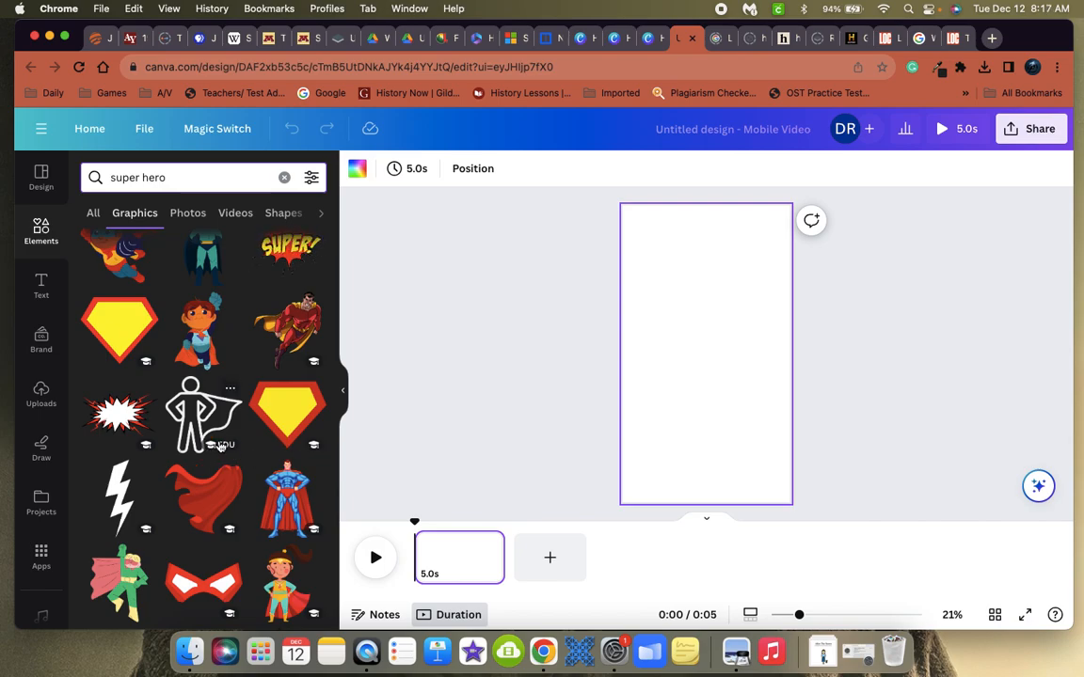
{"action": "scroll", "coordinate": [218, 444], "scroll_direction": "up", "scroll_amount": 5}
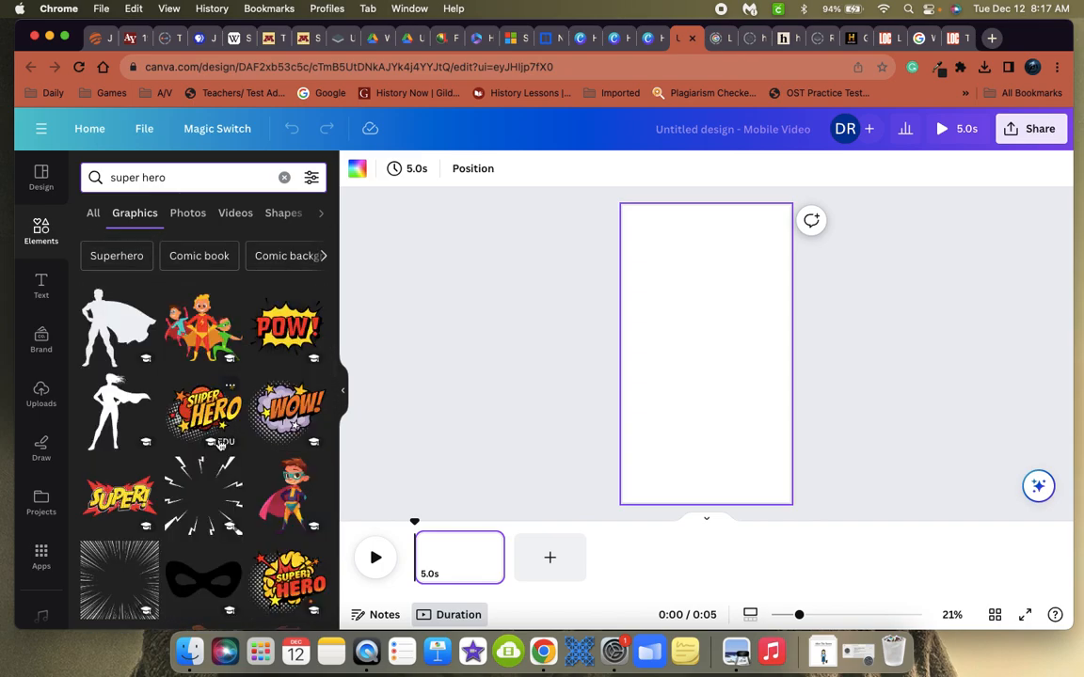
Examine the super hero results in the other categories, including photos, videos, shapes and frames.
{"action": "left_click", "coordinate": [187, 215]}
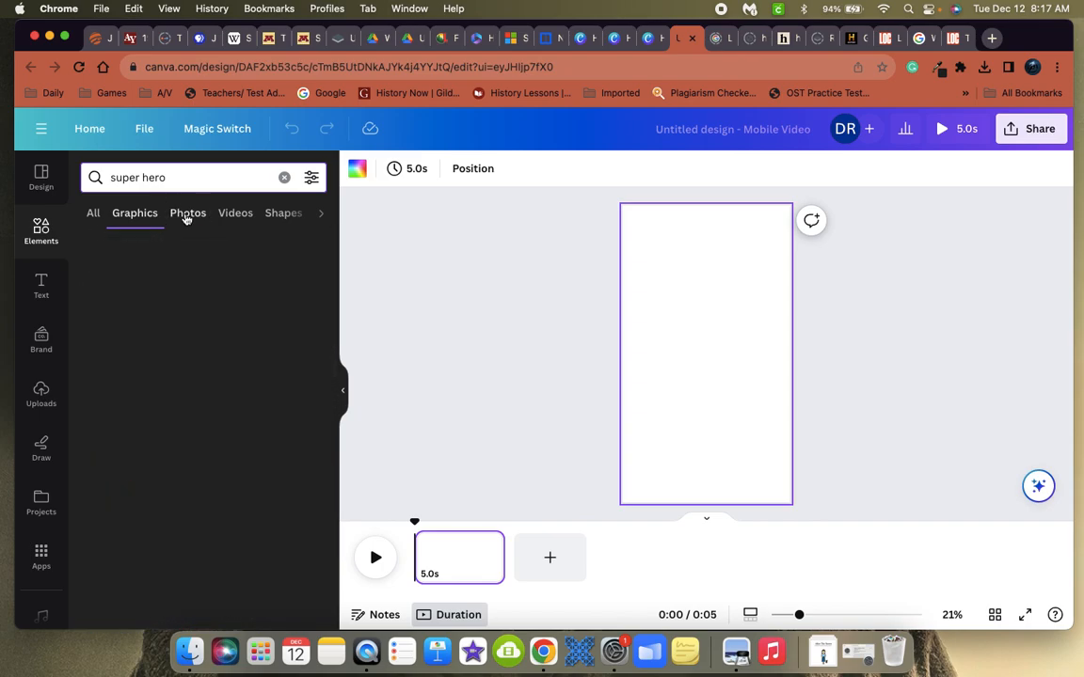
{"action": "scroll", "coordinate": [196, 350], "scroll_direction": "down", "scroll_amount": 5}
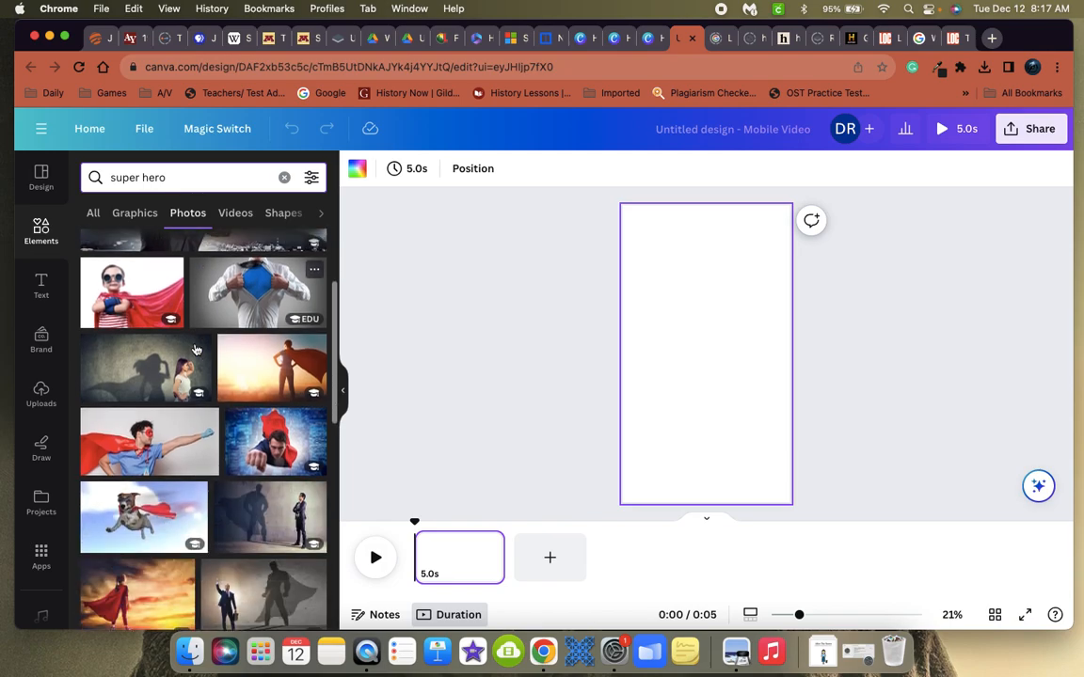
{"action": "scroll", "coordinate": [196, 350], "scroll_direction": "down", "scroll_amount": 3}
{"action": "scroll", "coordinate": [226, 273], "scroll_direction": "up", "scroll_amount": 5}
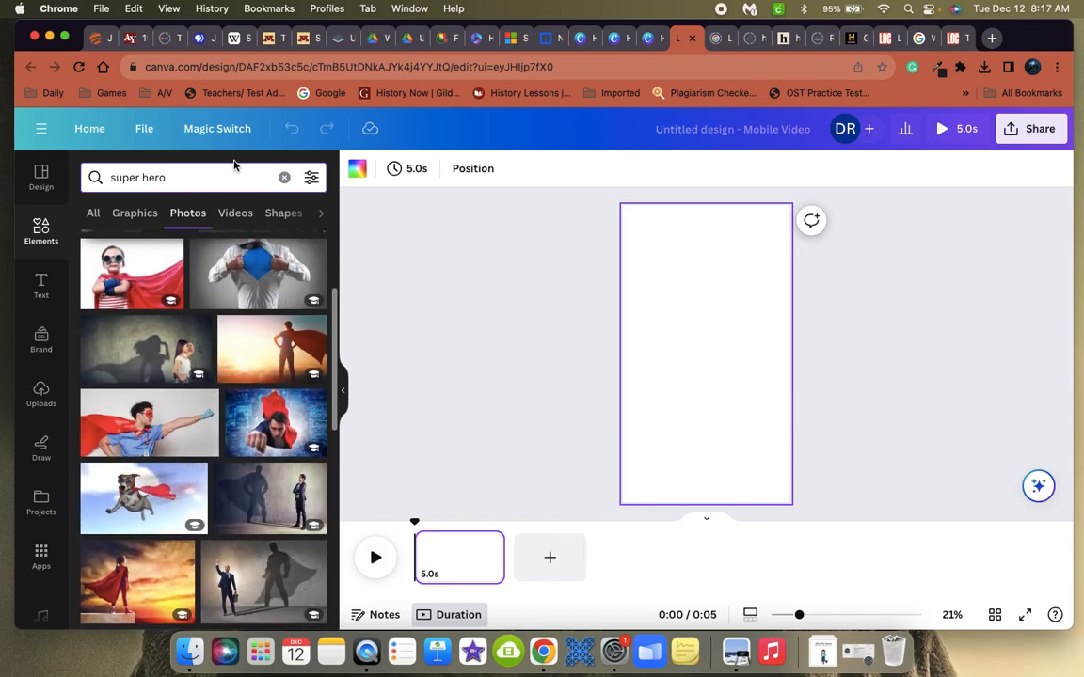
{"action": "left_click", "coordinate": [235, 214]}
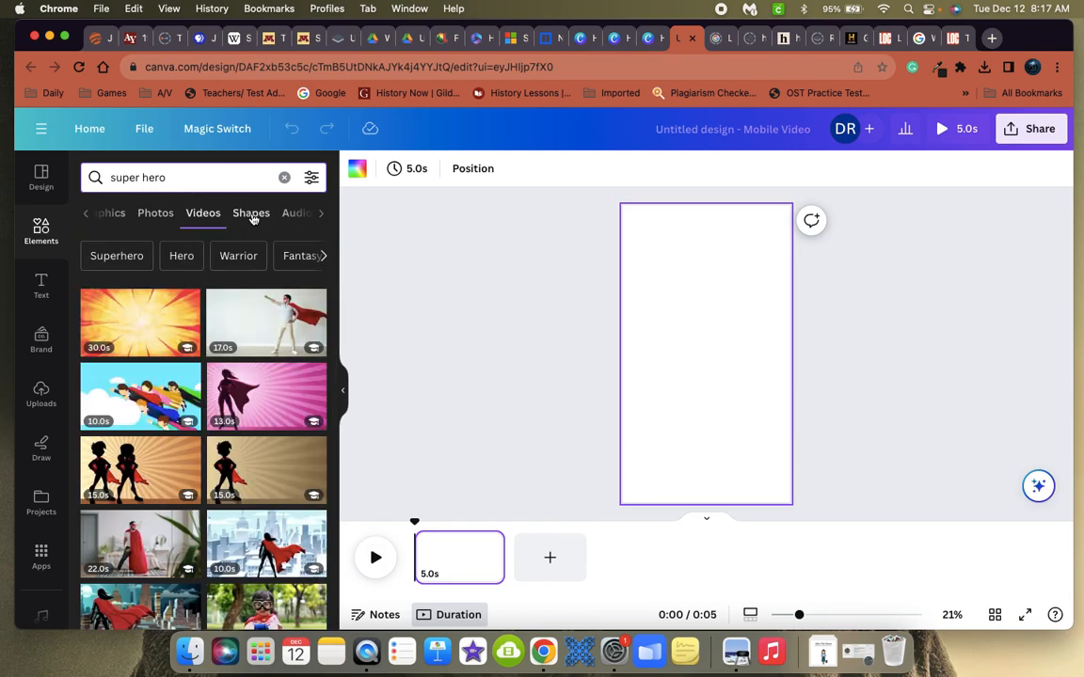
{"action": "left_click", "coordinate": [251, 215]}
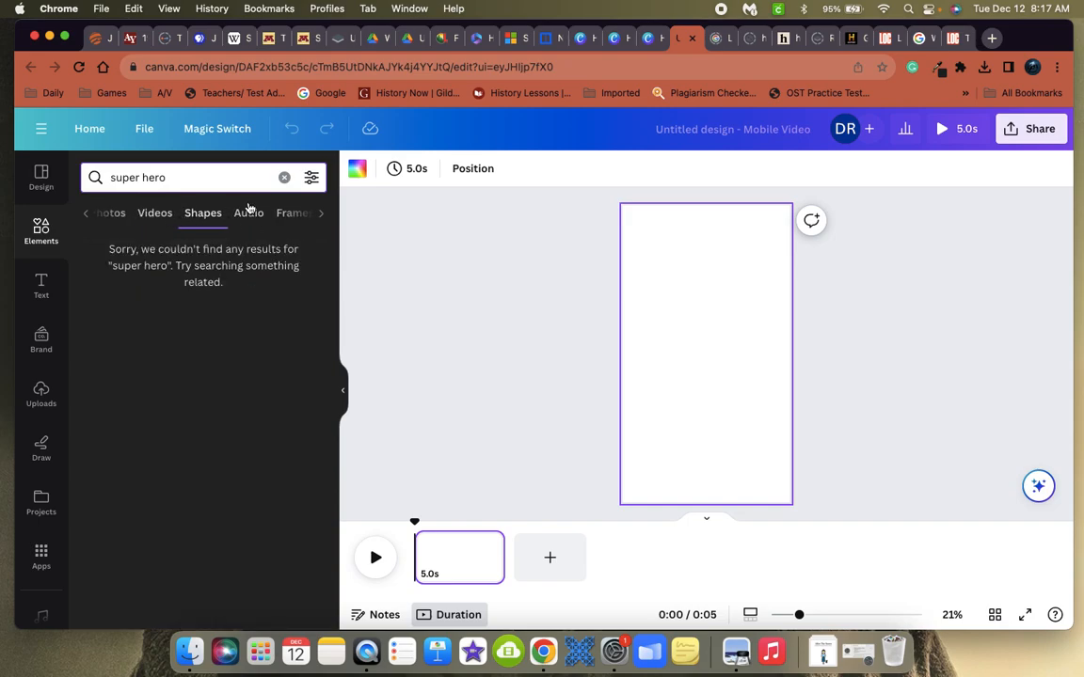
{"action": "left_click", "coordinate": [294, 215]}
{"action": "left_click", "coordinate": [297, 220]}
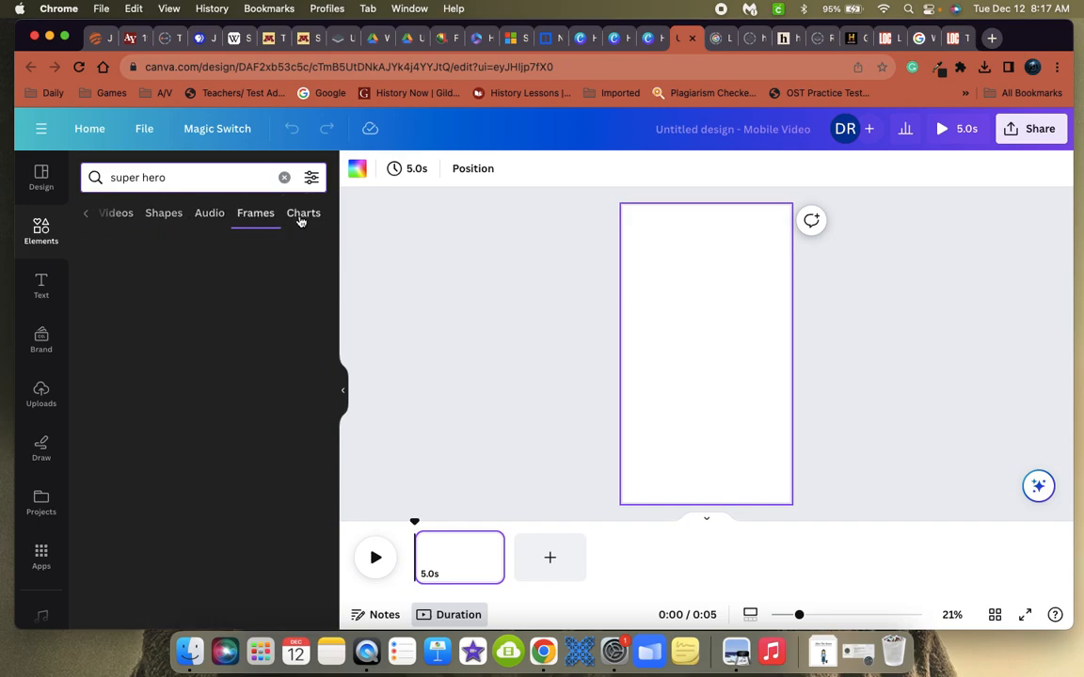
{"action": "scroll", "coordinate": [146, 217], "scroll_direction": "left", "scroll_amount": 3}
{"action": "left_click", "coordinate": [136, 213]}
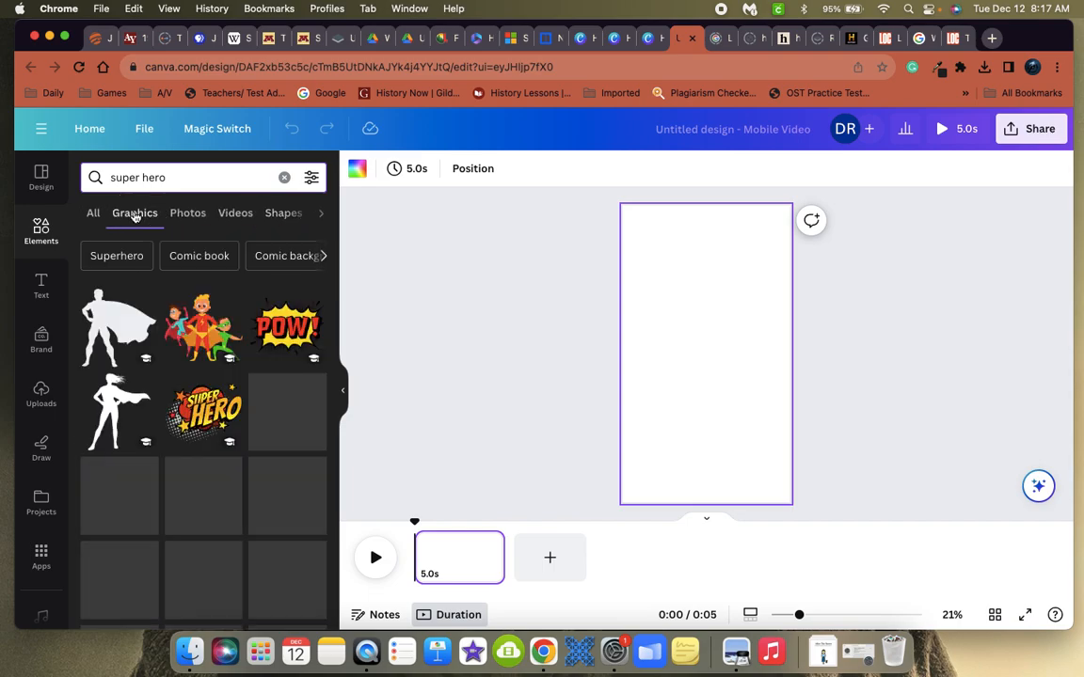
{"action": "left_click", "coordinate": [186, 215]}
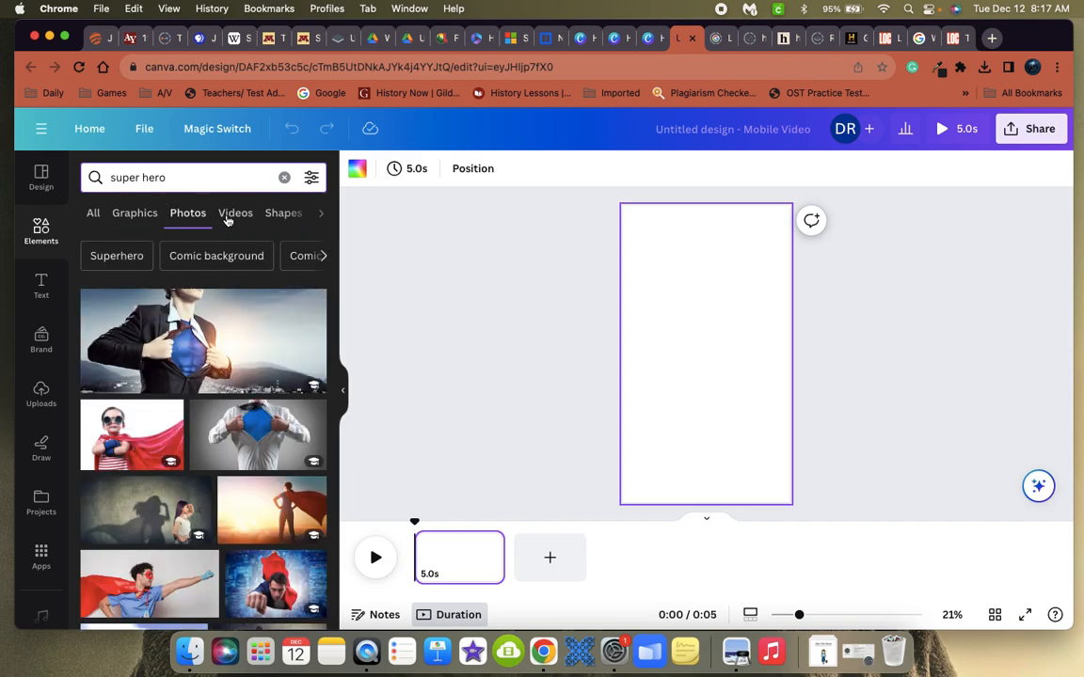
{"action": "left_click", "coordinate": [236, 214]}
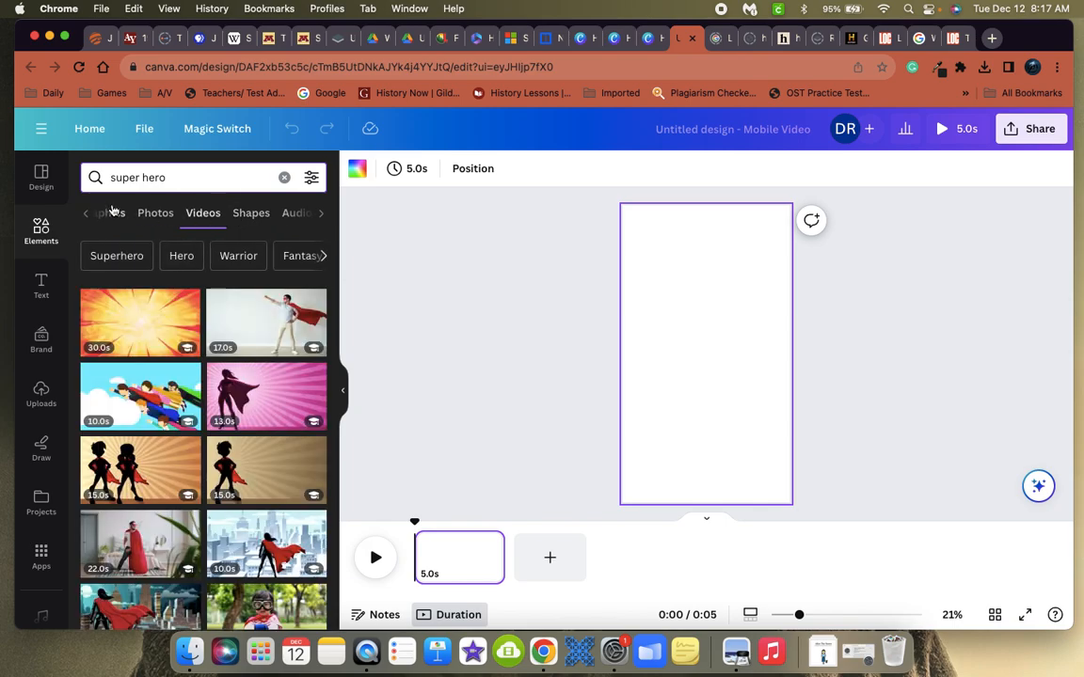
Add the flying superhero graphic with the red suit and yellow-lined cape to the blank page.
{"action": "left_click", "coordinate": [112, 212]}
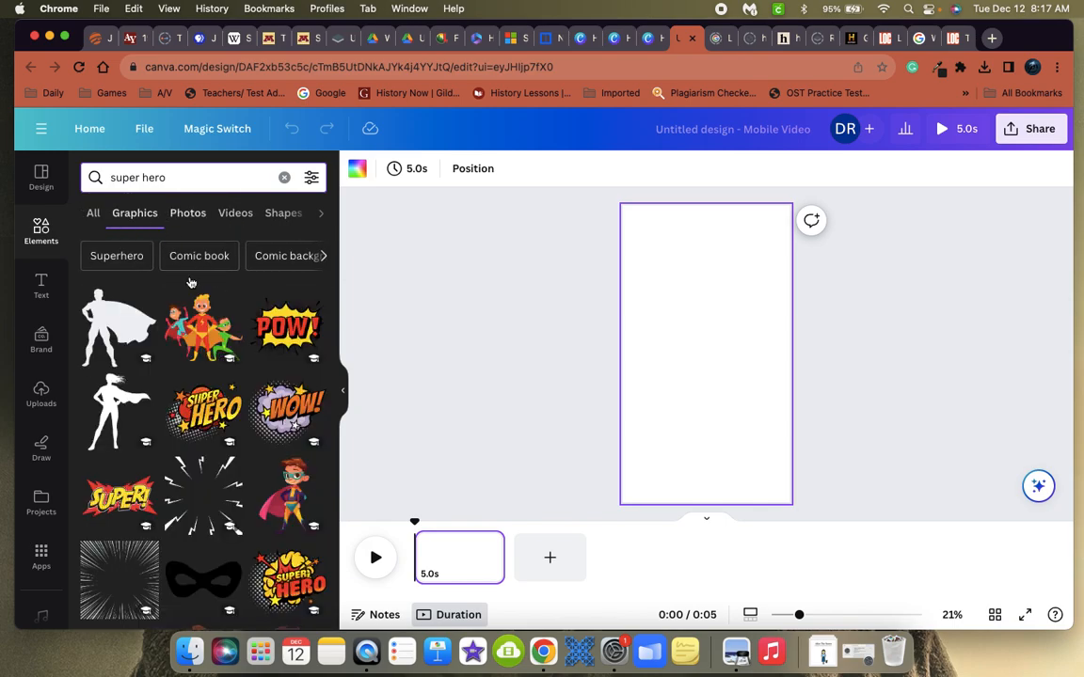
{"action": "scroll", "coordinate": [226, 396], "scroll_direction": "down", "scroll_amount": 3}
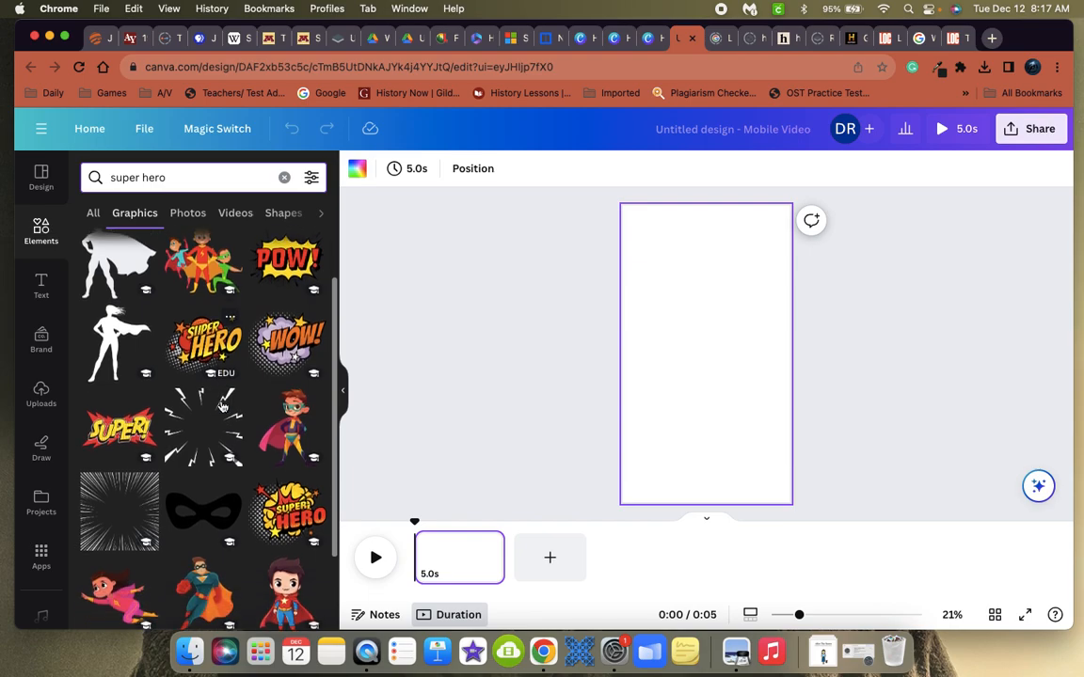
{"action": "scroll", "coordinate": [222, 406], "scroll_direction": "down", "scroll_amount": 5}
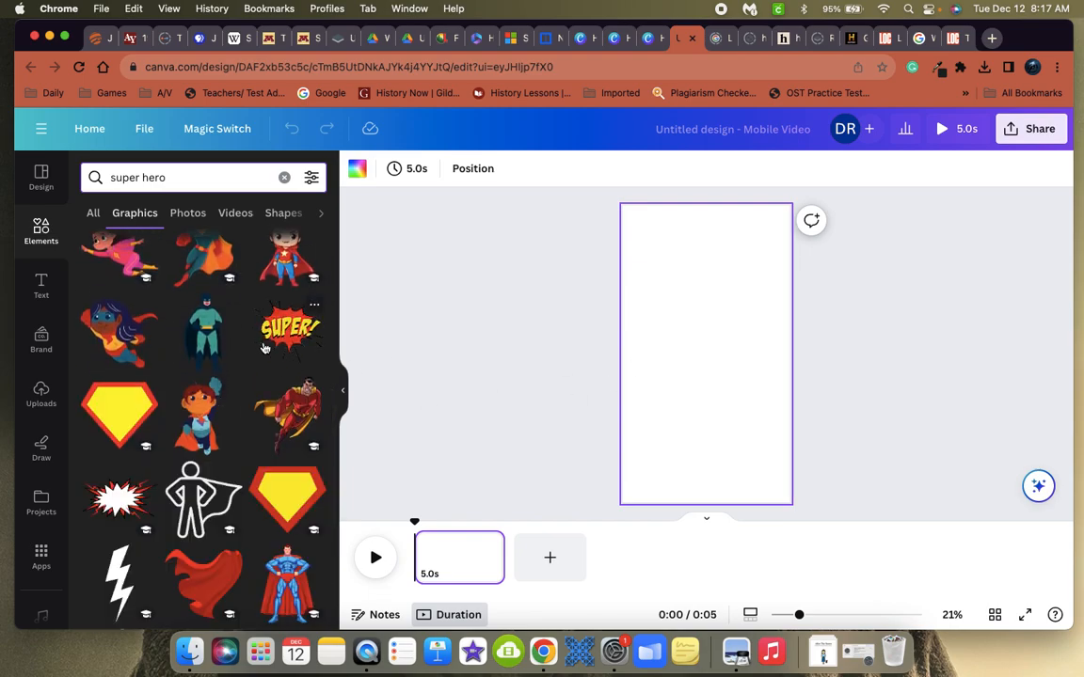
{"action": "left_click", "coordinate": [301, 403]}
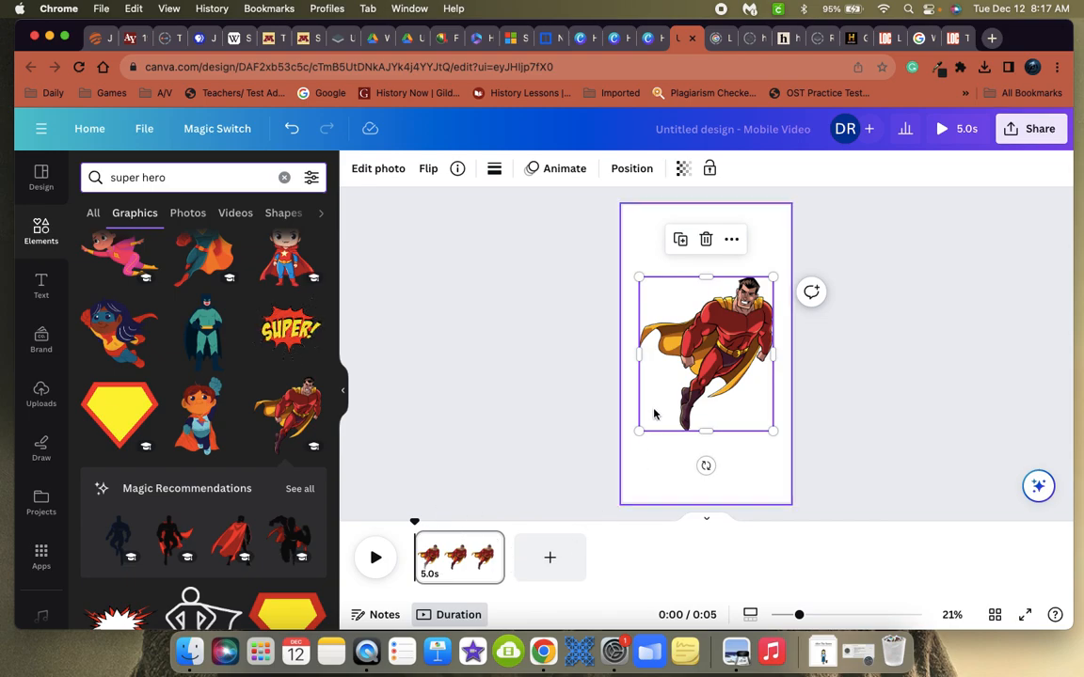
Play the five-second page preview and pause it near the end.
{"action": "left_click", "coordinate": [374, 560]}
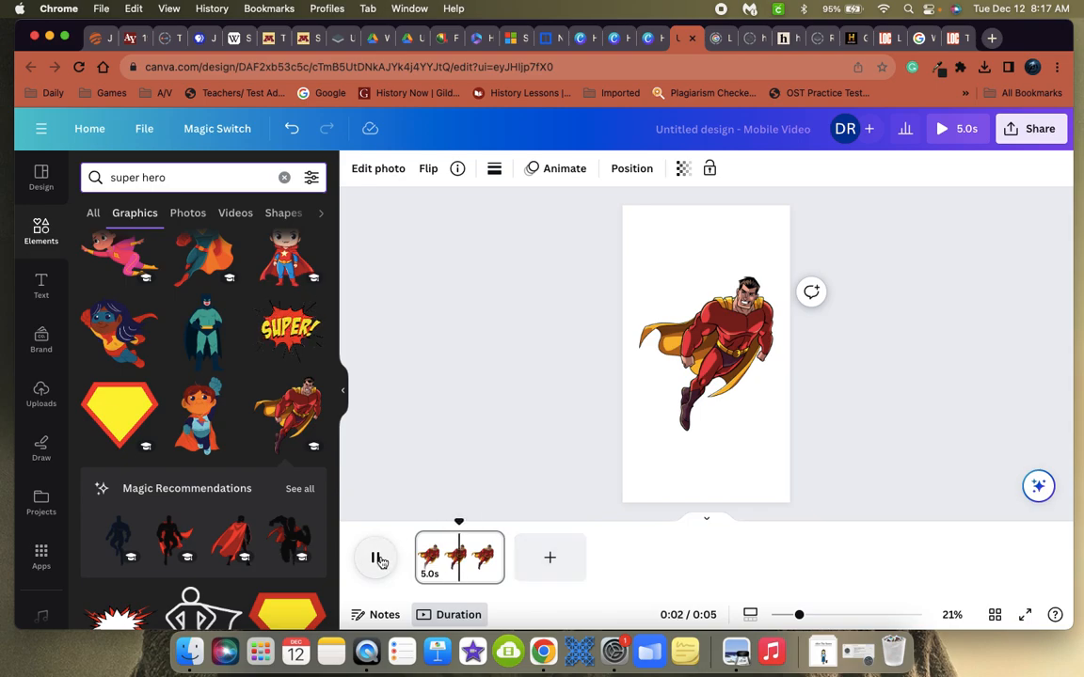
{"action": "left_click", "coordinate": [375, 559]}
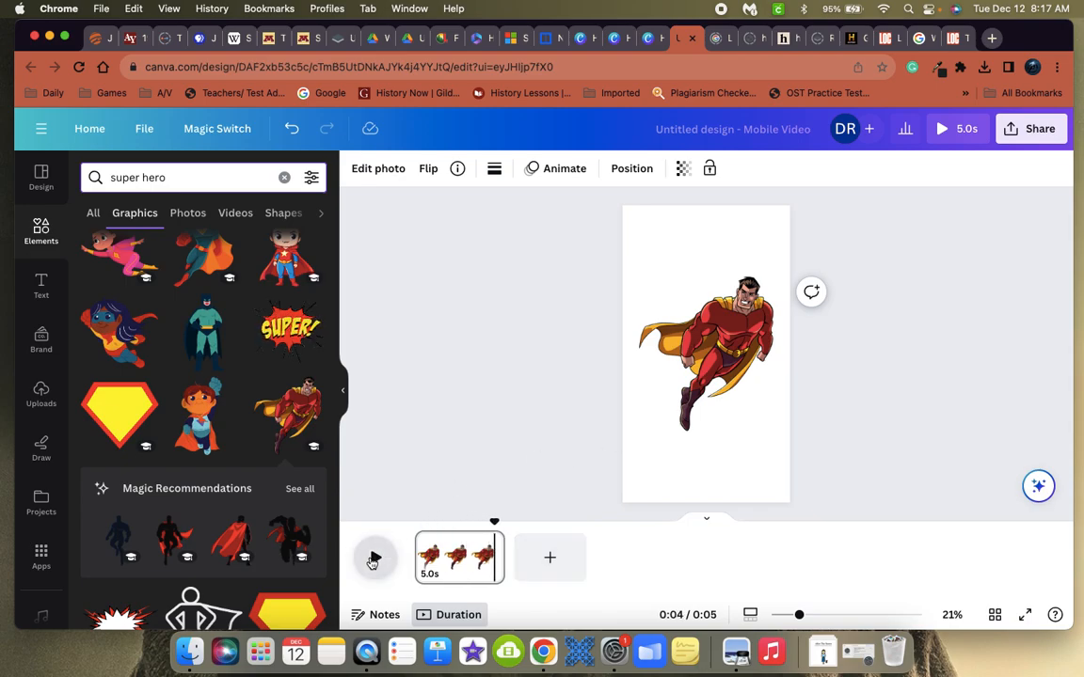
Enlarge the superhero graphic to about 913 by 1054 px and keep it horizontally centered on the page.
{"action": "left_click", "coordinate": [727, 350]}
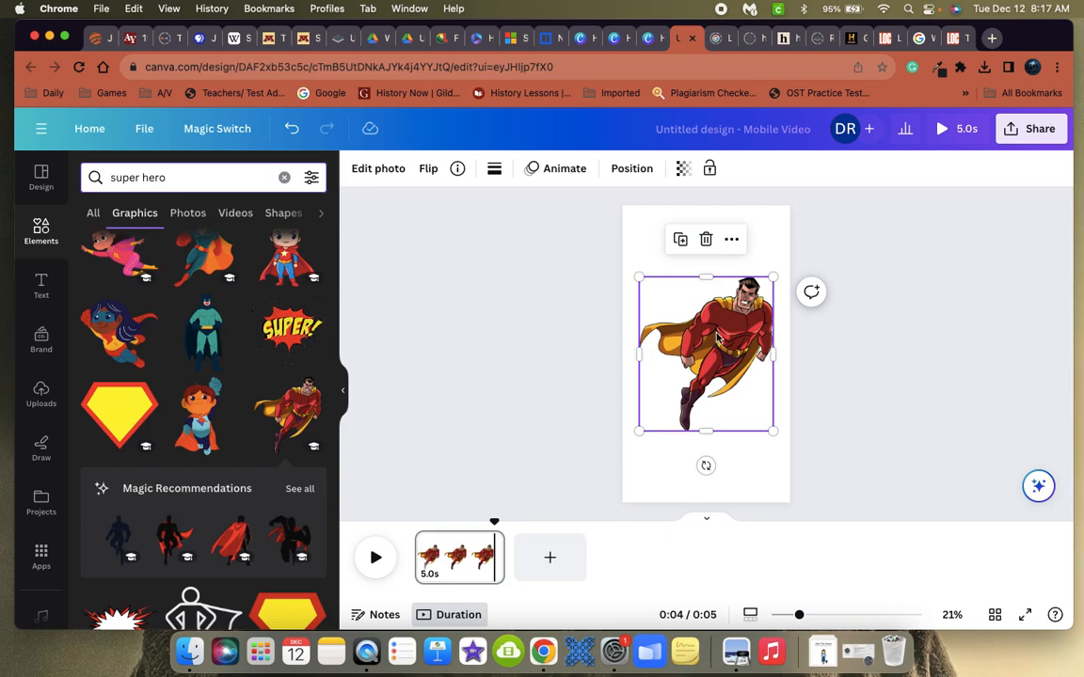
{"action": "left_click_drag", "start_coordinate": [637, 275], "coordinate": [562, 225]}
{"action": "left_click_drag", "start_coordinate": [694, 303], "coordinate": [704, 313]}
{"action": "left_click_drag", "start_coordinate": [785, 439], "coordinate": [725, 387]}
{"action": "left_click_drag", "start_coordinate": [699, 348], "coordinate": [737, 360]}
{"action": "left_click", "coordinate": [779, 363]}
{"action": "mouse_move", "coordinate": [743, 360]}
{"action": "left_mouse_down"}
{"action": "mouse_move", "coordinate": [727, 359]}
{"action": "mouse_move", "coordinate": [739, 358]}
{"action": "left_mouse_up"}
{"action": "left_click", "coordinate": [858, 331]}
{"action": "left_click", "coordinate": [733, 331]}
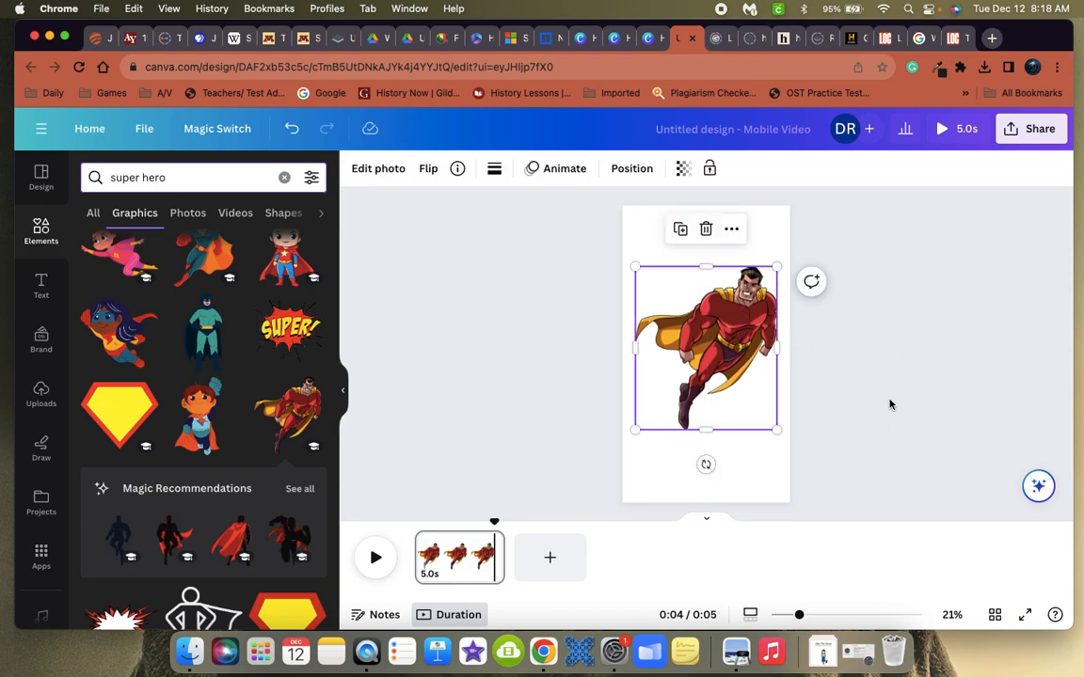
Open the superhero graphic's photo editing options and try the Fresco and Aero filters.
{"action": "left_click", "coordinate": [368, 170]}
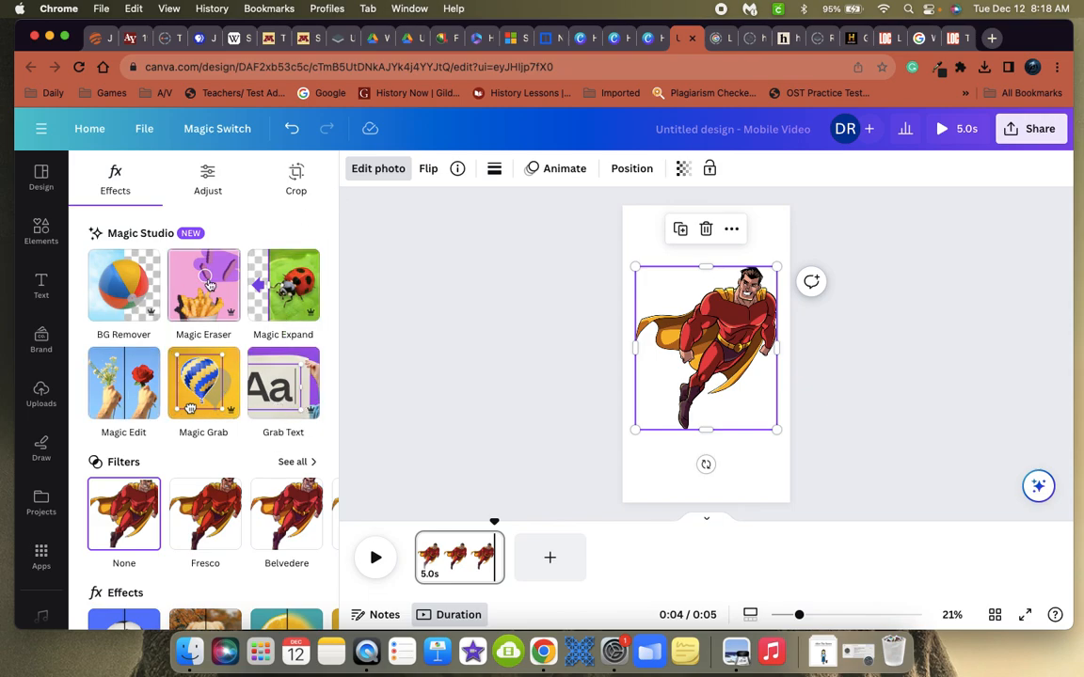
{"action": "scroll", "coordinate": [209, 377], "scroll_direction": "down", "scroll_amount": 3}
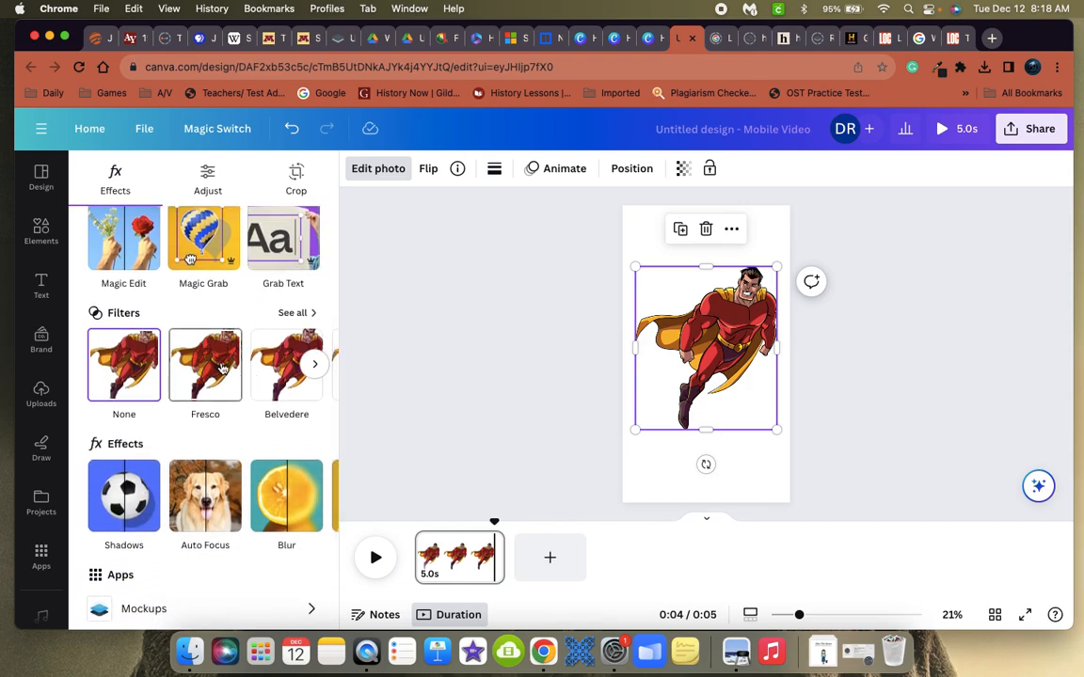
{"action": "left_click", "coordinate": [221, 367]}
{"action": "left_click", "coordinate": [123, 335]}
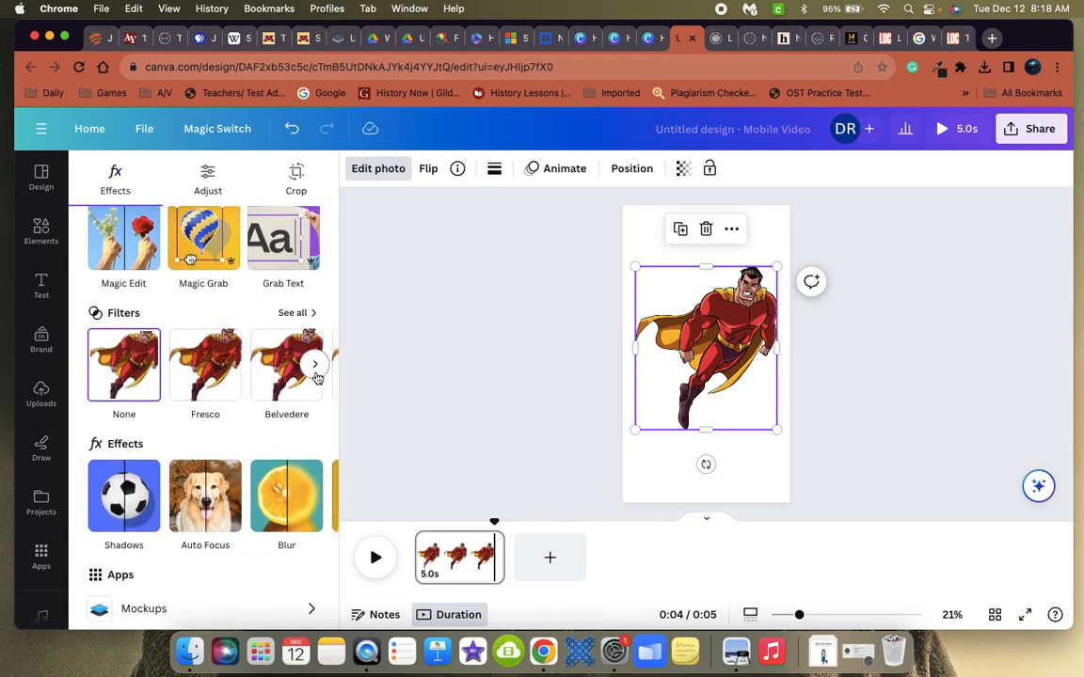
{"action": "left_click", "coordinate": [315, 365]}
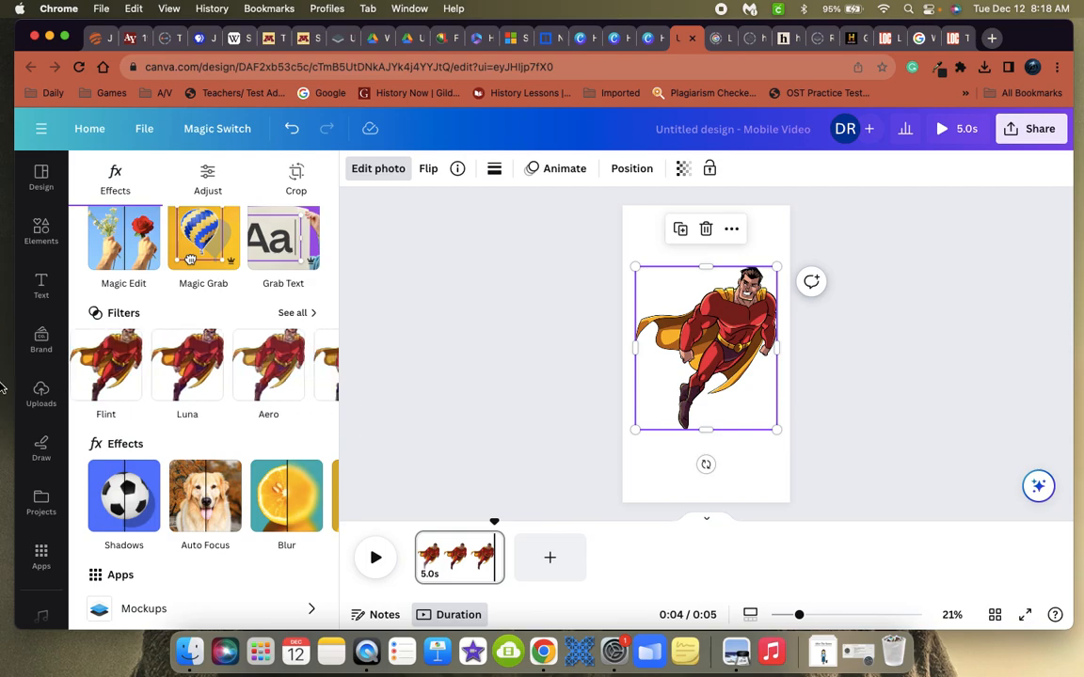
{"action": "left_click", "coordinate": [262, 343]}
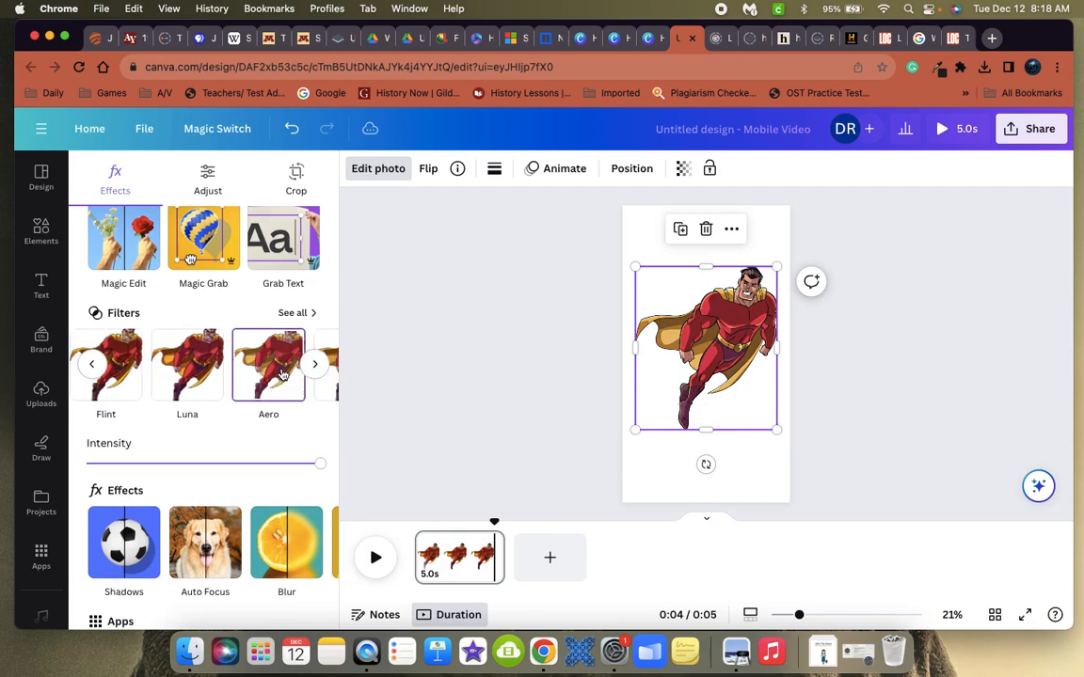
Show the full filter collection and try the Nordic filter from the Cool group on the superhero.
{"action": "left_click", "coordinate": [297, 313]}
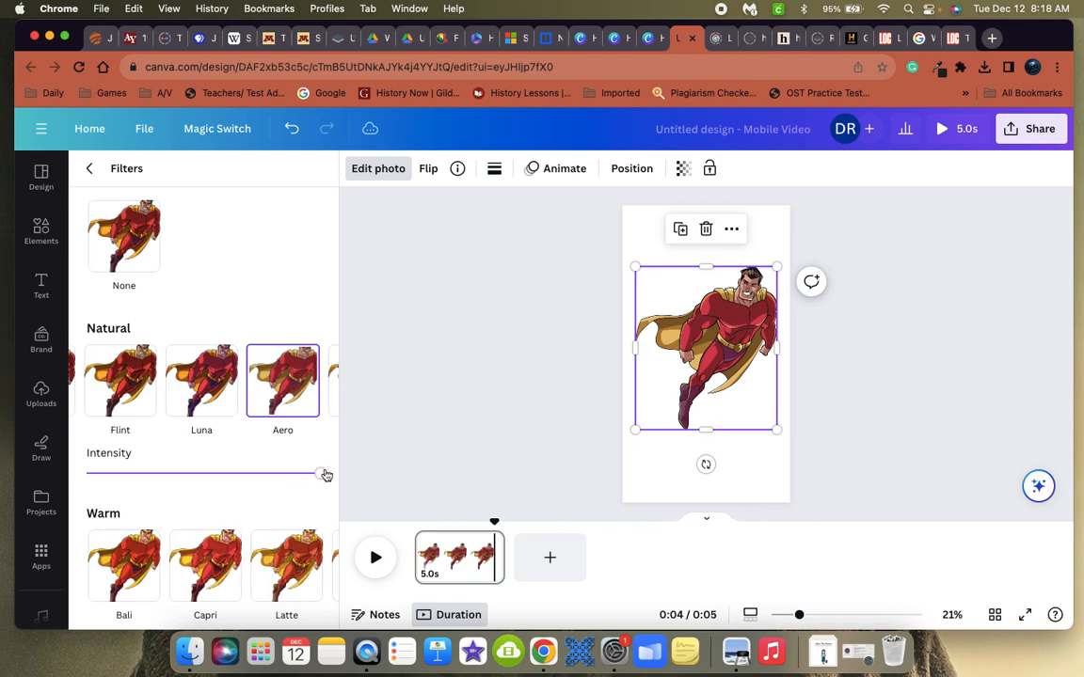
{"action": "mouse_move", "coordinate": [323, 479]}
{"action": "left_mouse_down"}
{"action": "mouse_move", "coordinate": [158, 457]}
{"action": "mouse_move", "coordinate": [331, 485]}
{"action": "left_mouse_up"}
{"action": "scroll", "coordinate": [243, 499], "scroll_direction": "down", "scroll_amount": 5}
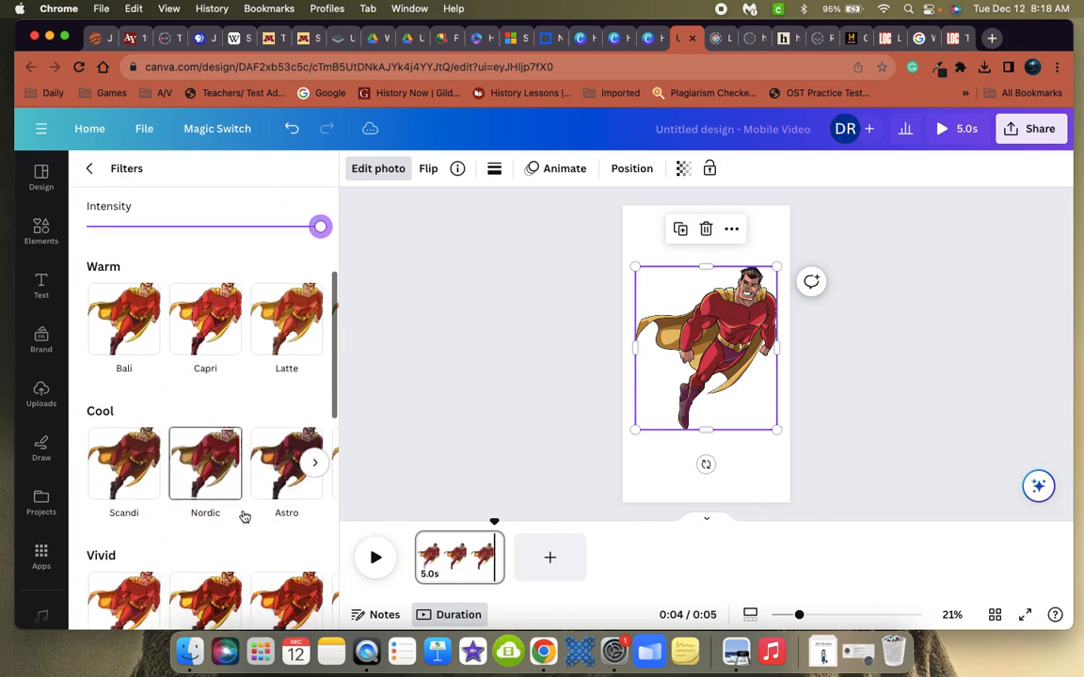
{"action": "left_click", "coordinate": [205, 449]}
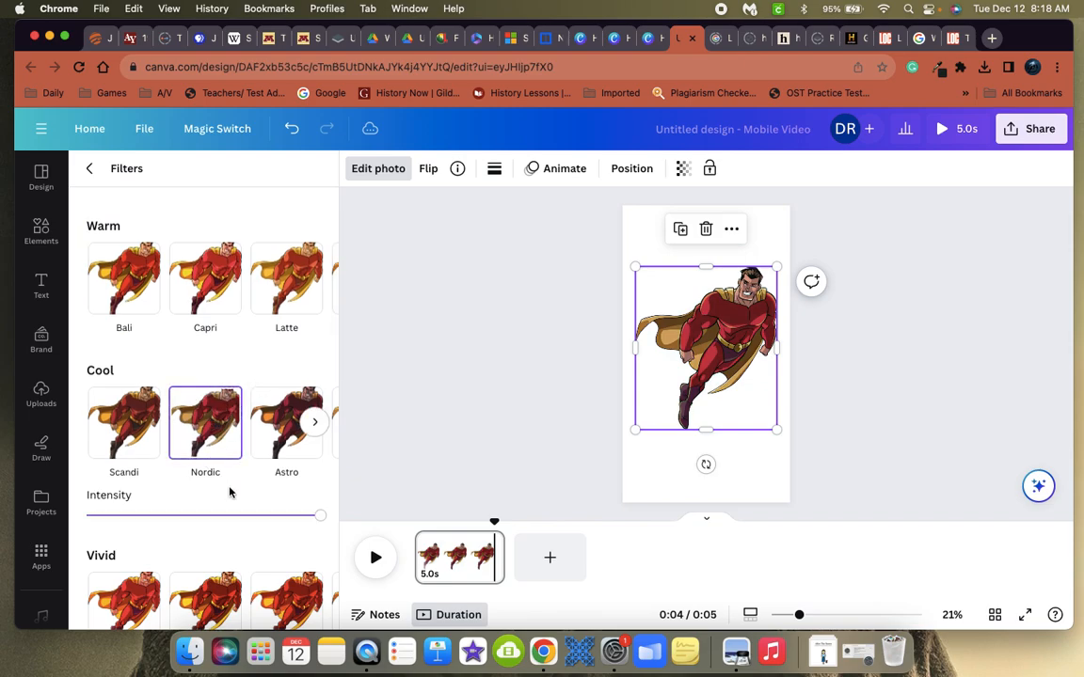
Apply the Rustiq filter from the Vivid group to the superhero and lower its intensity to a little over two thirds.
{"action": "scroll", "coordinate": [292, 528], "scroll_direction": "down", "scroll_amount": 5}
{"action": "left_click", "coordinate": [206, 297]}
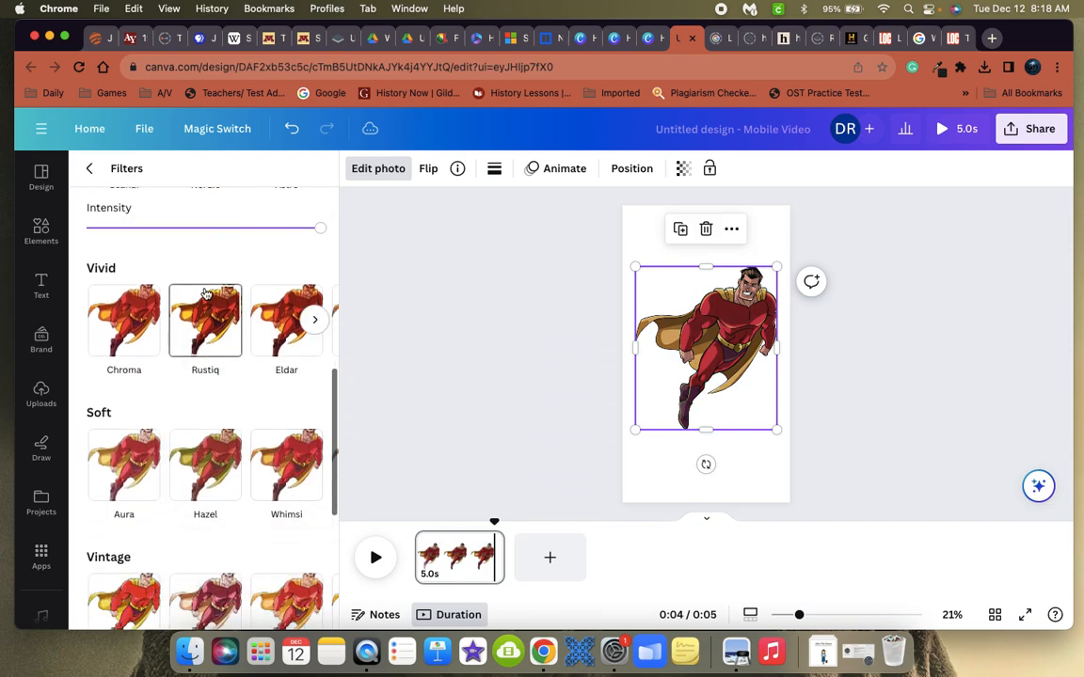
{"action": "left_click_drag", "start_coordinate": [320, 372], "coordinate": [253, 373]}
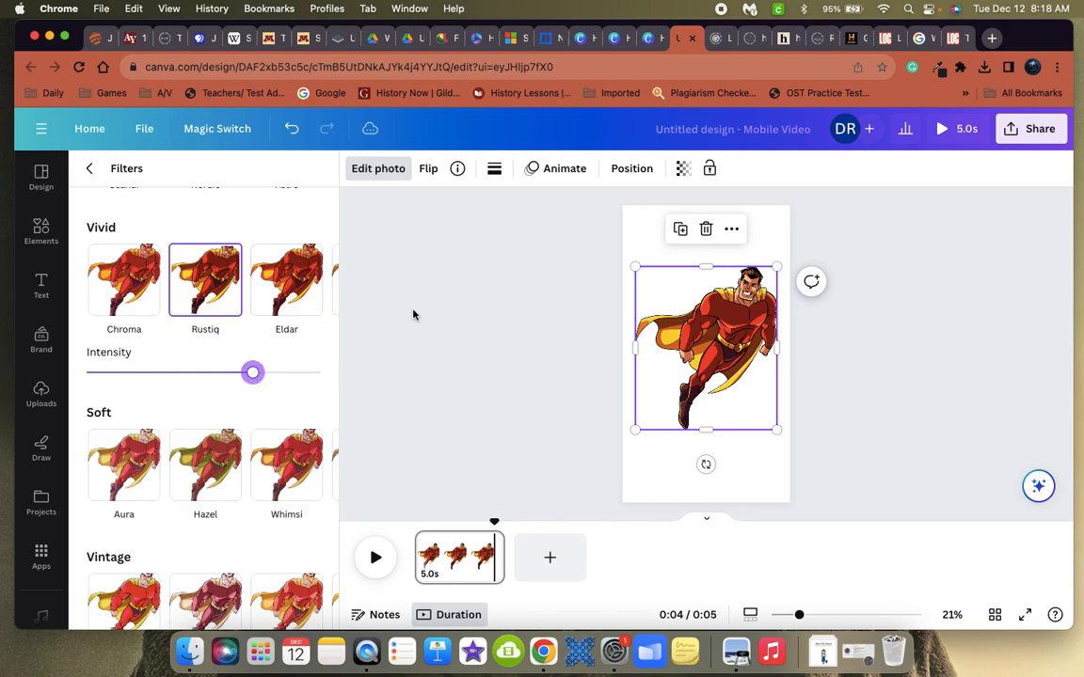
Try flipping the superhero graphic horizontally and vertically, and restore its original orientation.
{"action": "left_click", "coordinate": [426, 171]}
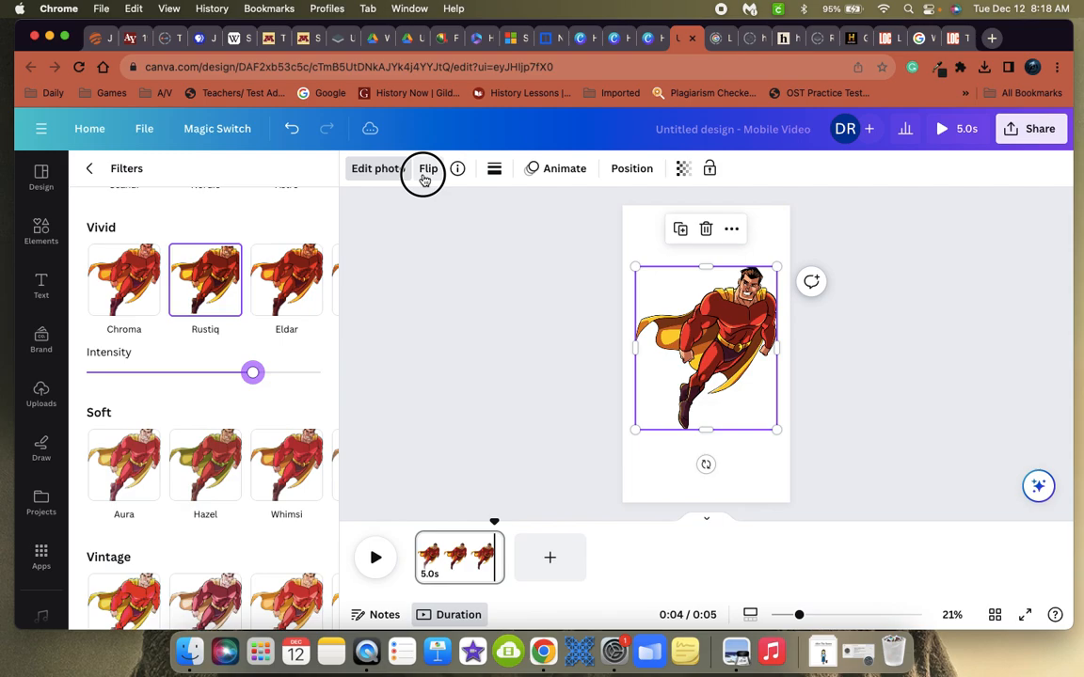
{"action": "left_click", "coordinate": [441, 209]}
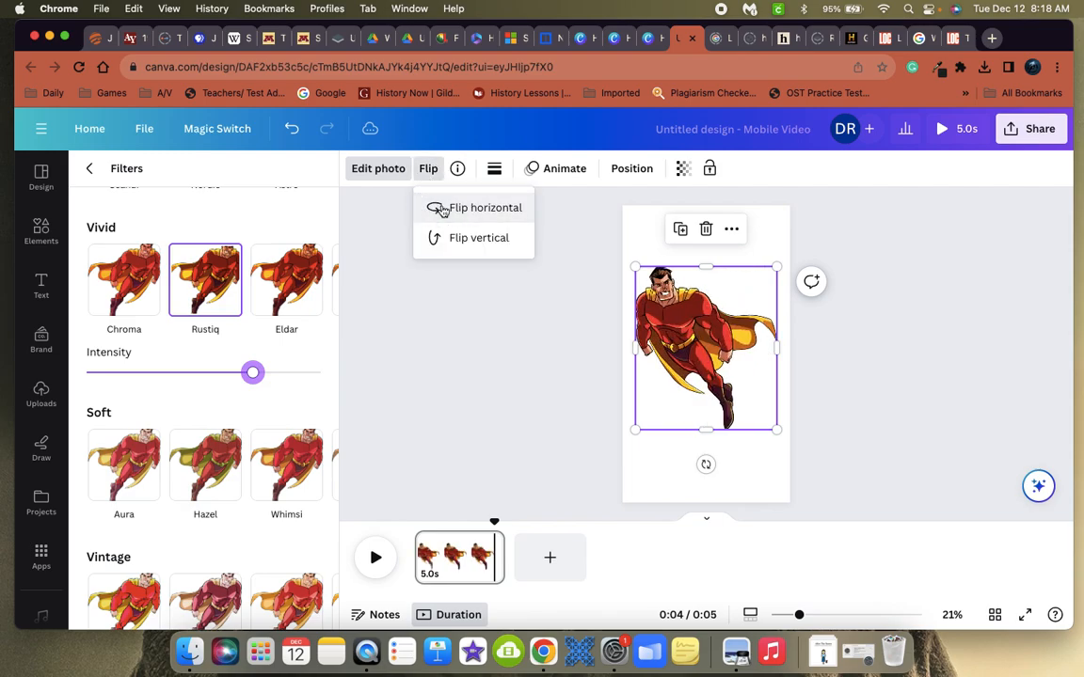
{"action": "left_click", "coordinate": [444, 243]}
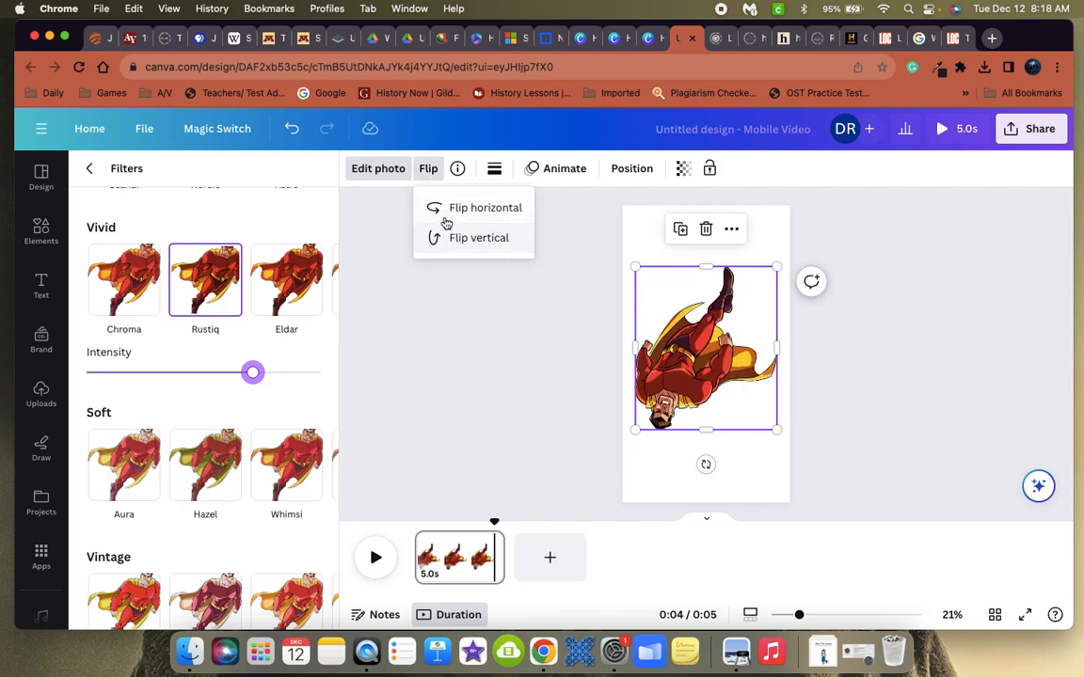
{"action": "left_click", "coordinate": [441, 215]}
{"action": "left_click", "coordinate": [445, 241]}
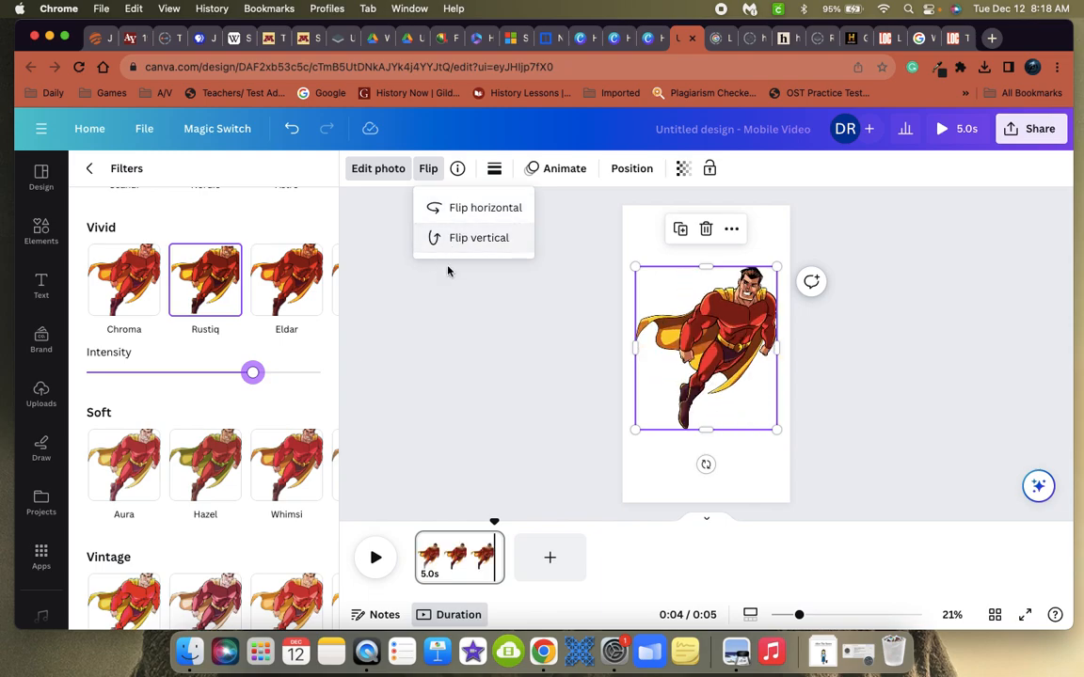
View the superhero graphic's information and its border weight and corner rounding options.
{"action": "left_click", "coordinate": [457, 169]}
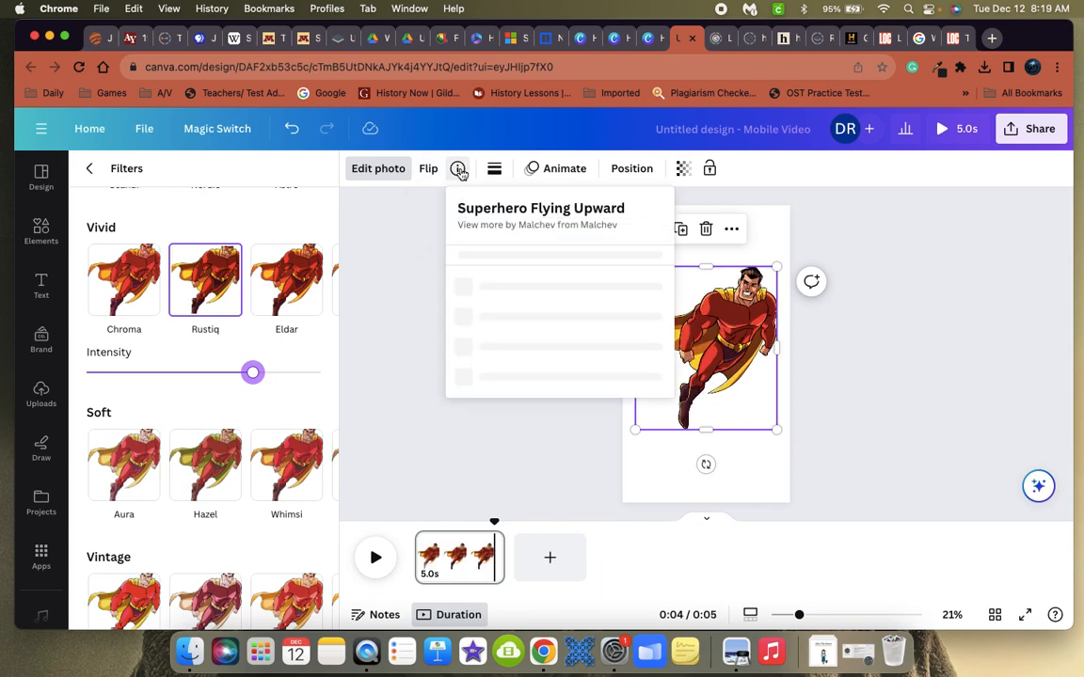
{"action": "left_click", "coordinate": [434, 299]}
{"action": "left_click", "coordinate": [494, 171]}
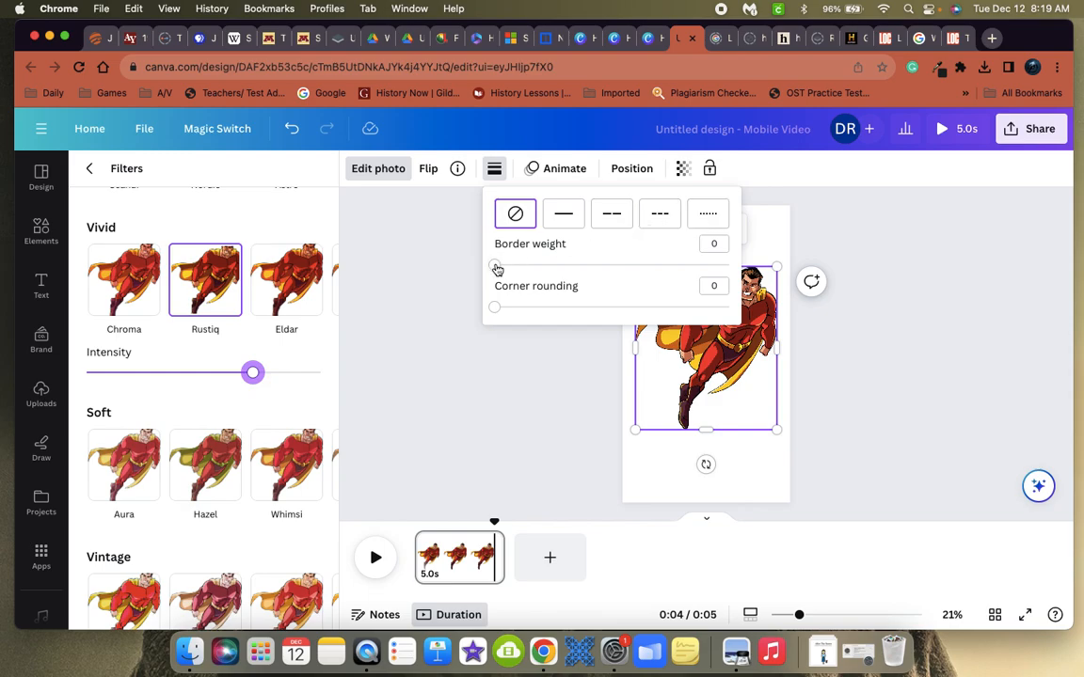
{"action": "left_click", "coordinate": [519, 337]}
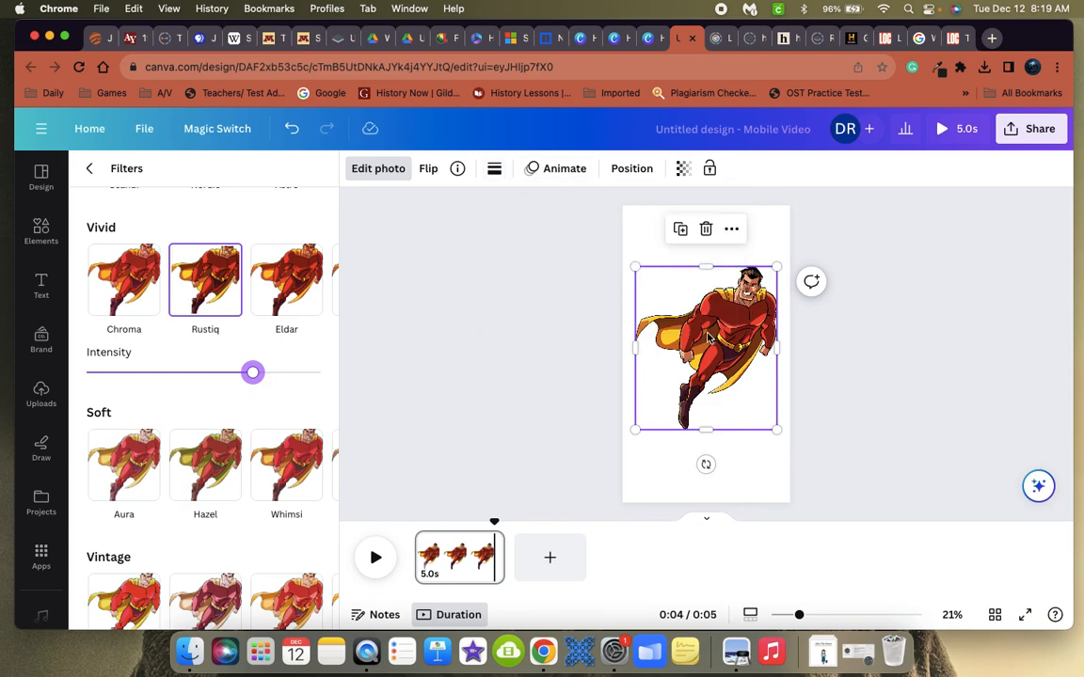
Apply the Pan photo animation to the superhero graphic and preview it from the start of the page.
{"action": "left_click", "coordinate": [545, 171]}
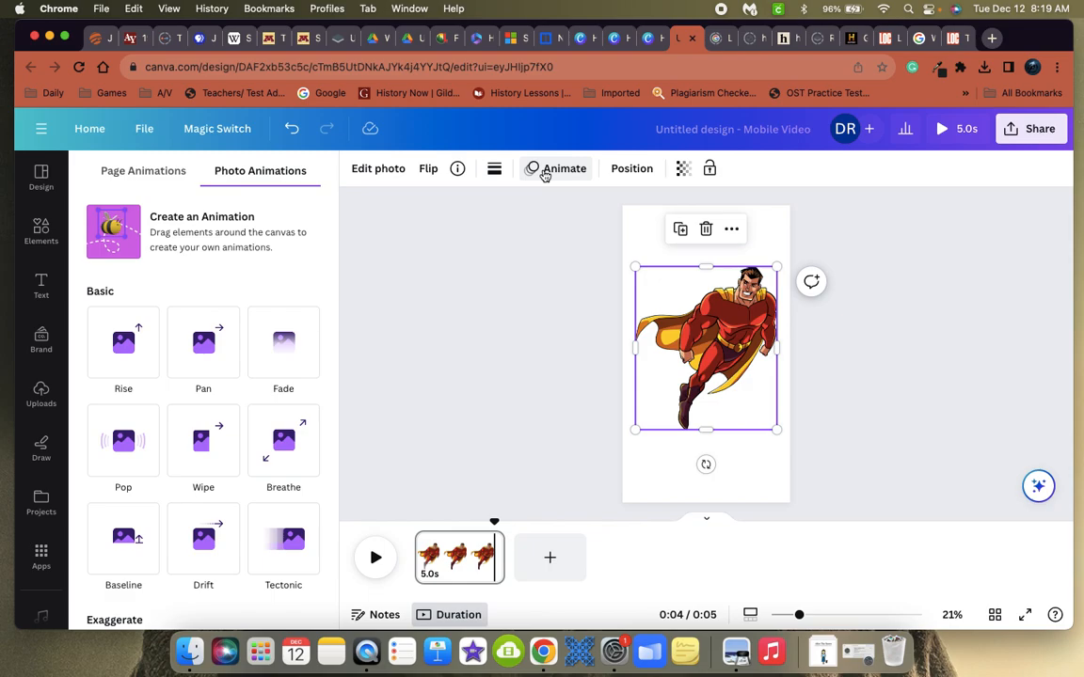
{"action": "left_click", "coordinate": [208, 365]}
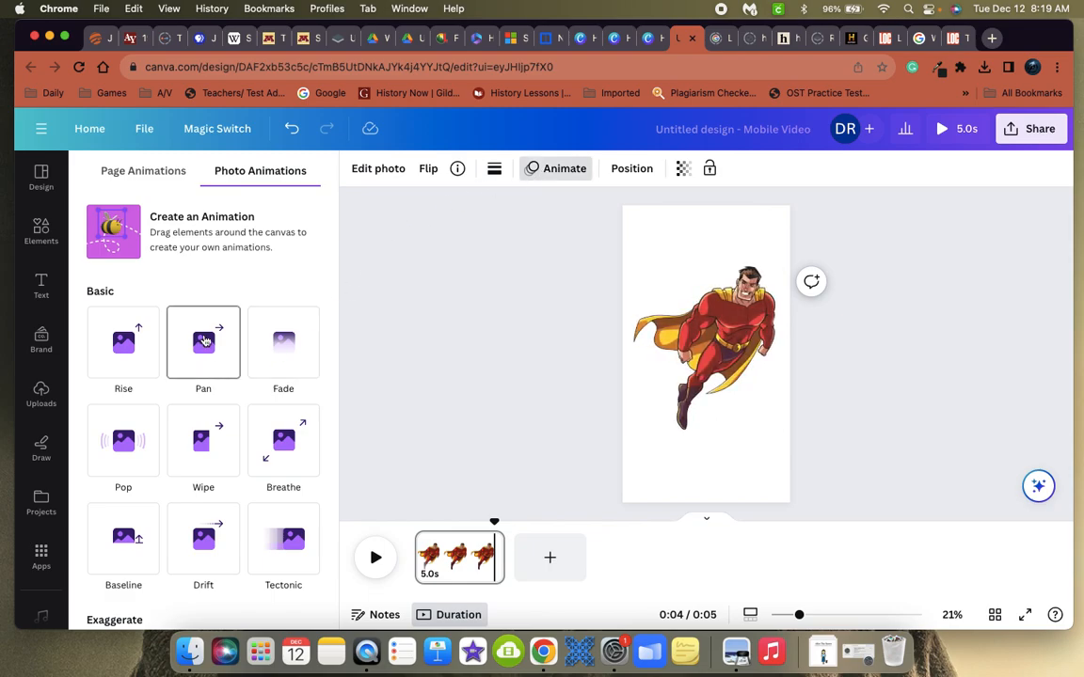
{"action": "left_click", "coordinate": [204, 350]}
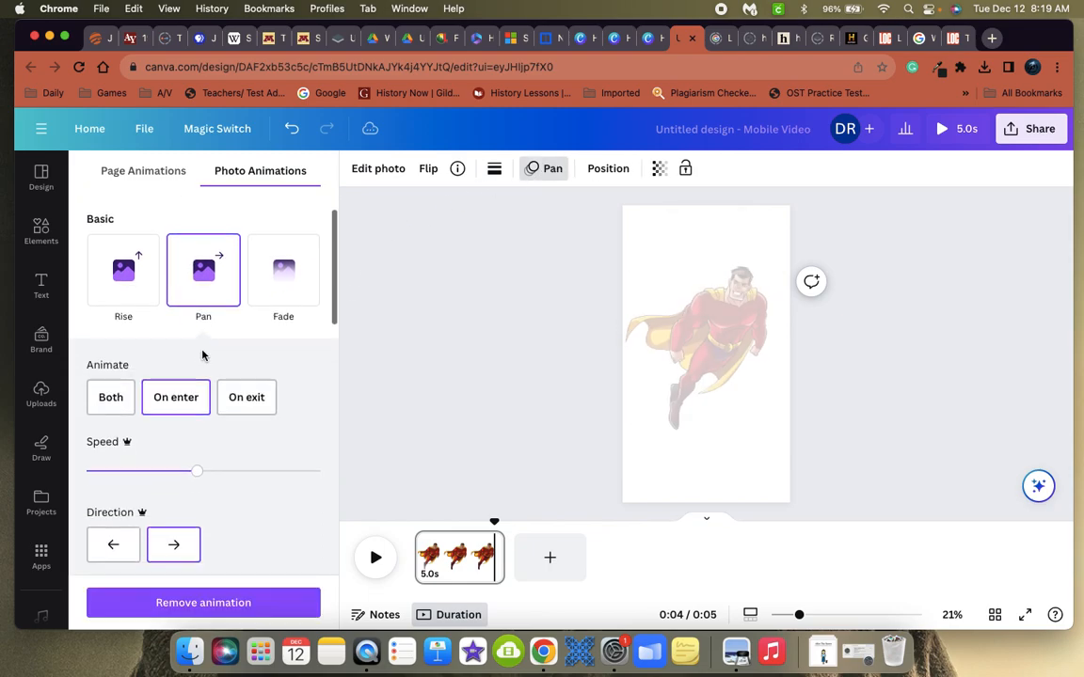
{"action": "left_click_drag", "start_coordinate": [494, 524], "coordinate": [416, 525]}
{"action": "left_click", "coordinate": [371, 559]}
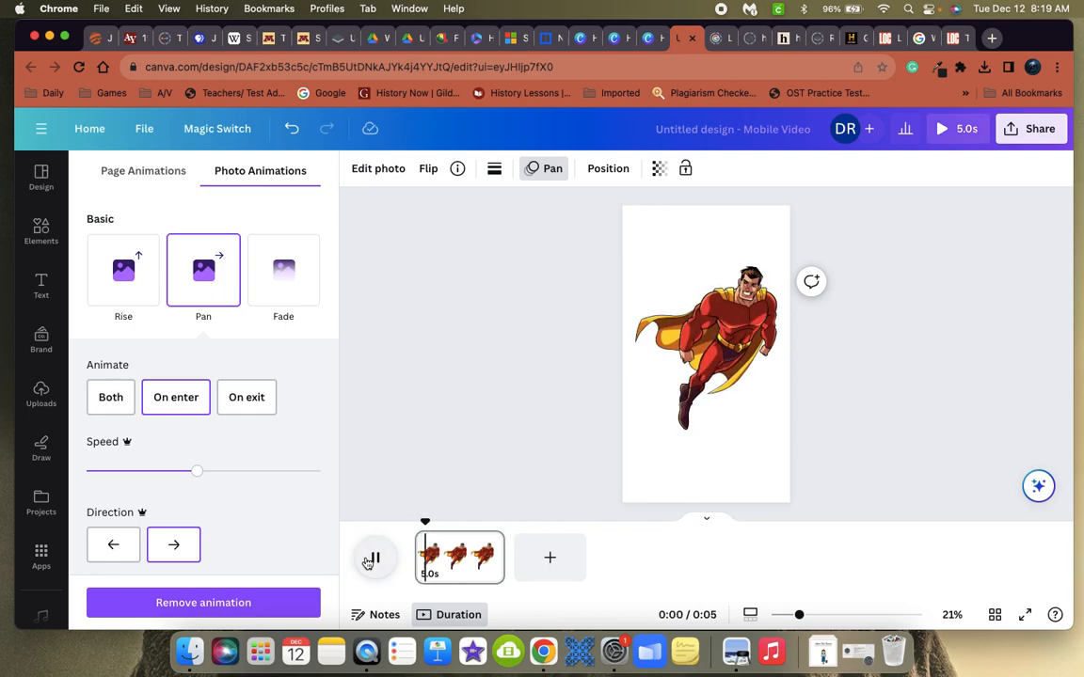
{"action": "left_click", "coordinate": [368, 562]}
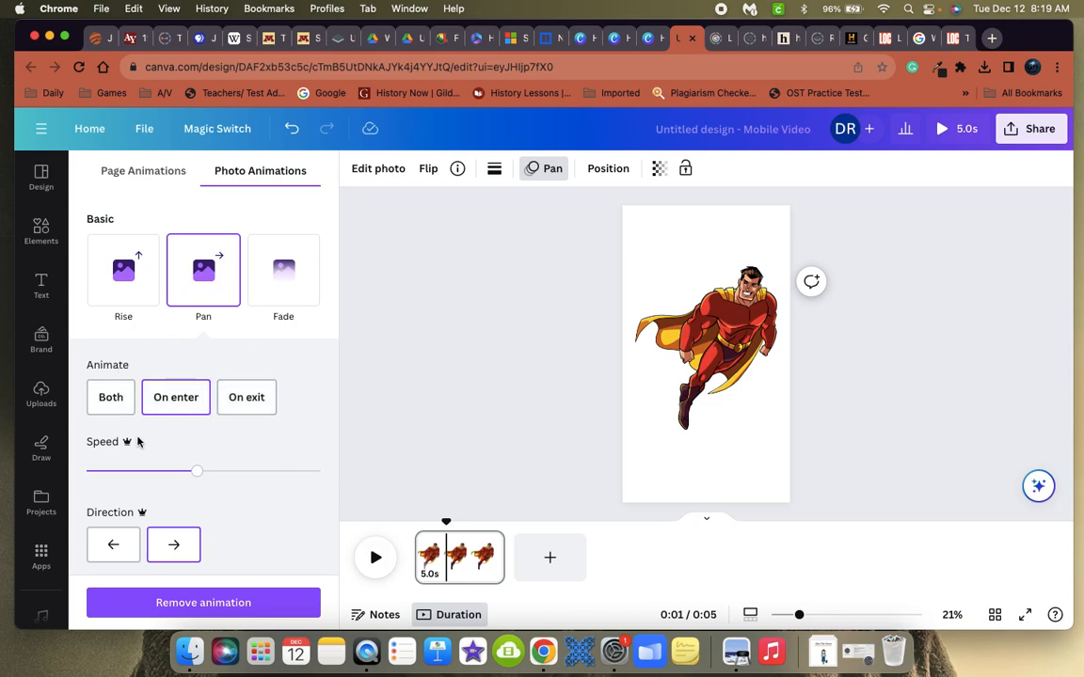
Set the Pan animation to Both, for enter and exit, and play the page from the start.
{"action": "left_click", "coordinate": [111, 411]}
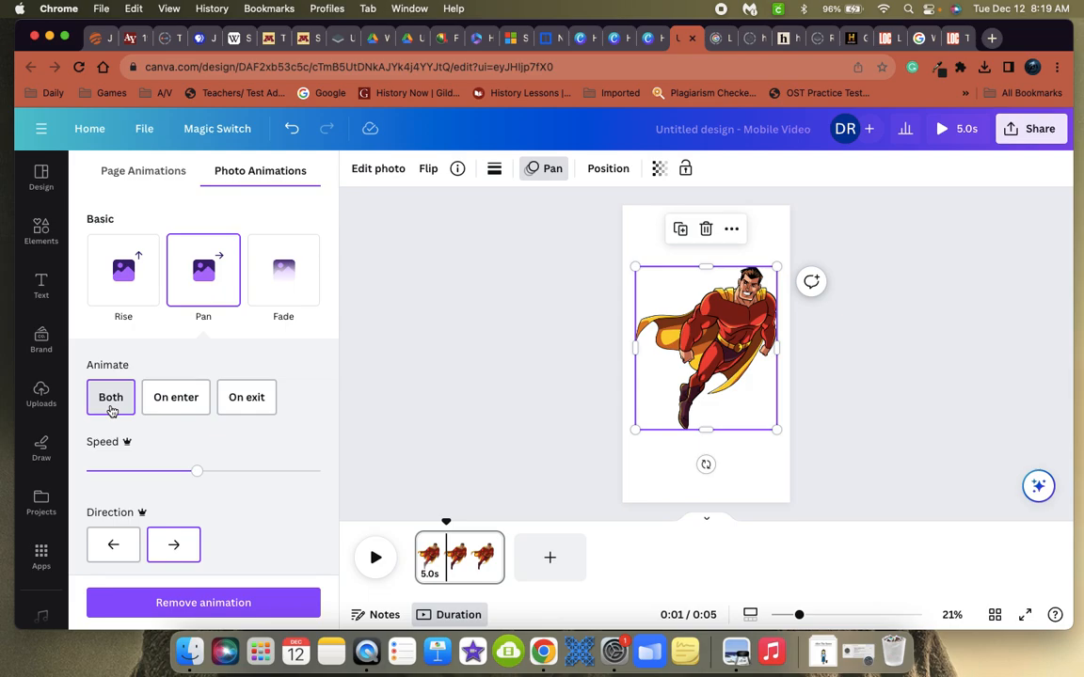
{"action": "left_click_drag", "start_coordinate": [448, 525], "coordinate": [416, 518]}
{"action": "left_click", "coordinate": [374, 560]}
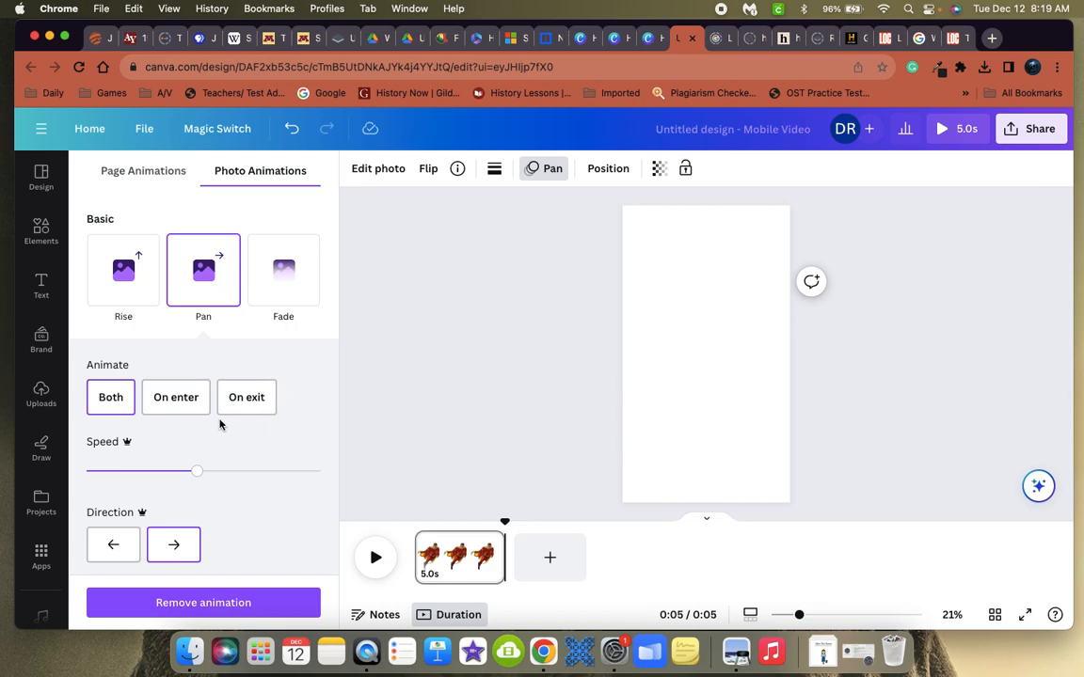
Set the superhero's Pan animation to On enter and slow its speed to near the minimum.
{"action": "left_click", "coordinate": [241, 400]}
{"action": "left_click", "coordinate": [188, 408]}
{"action": "left_click_drag", "start_coordinate": [198, 473], "coordinate": [111, 468]}
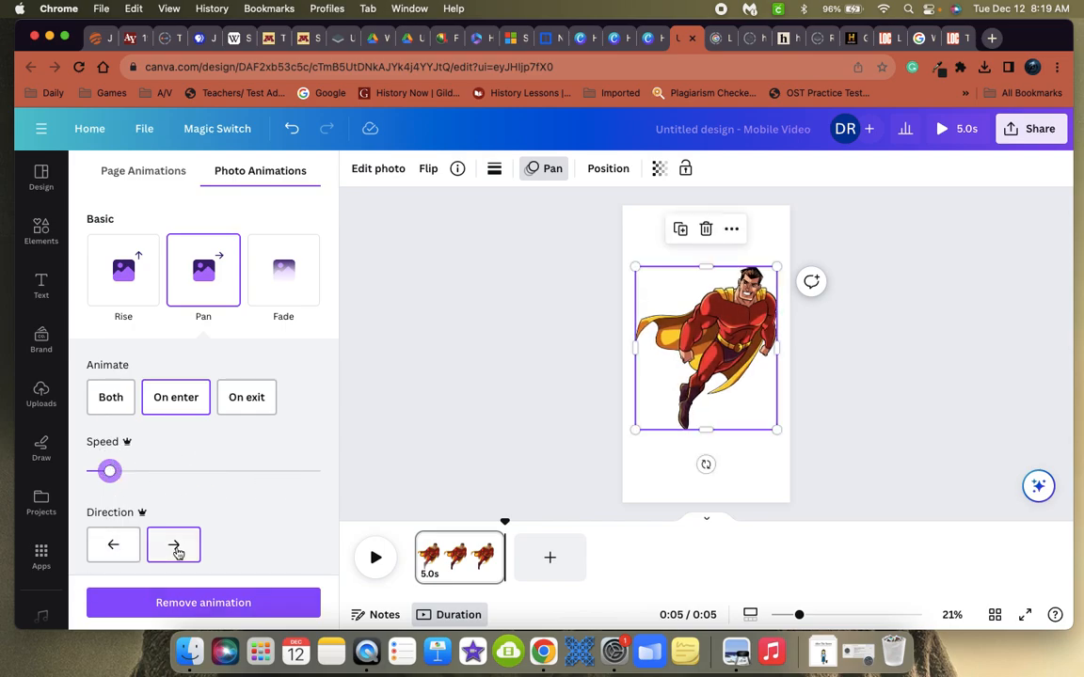
{"action": "left_click", "coordinate": [551, 170]}
{"action": "left_click", "coordinate": [547, 174]}
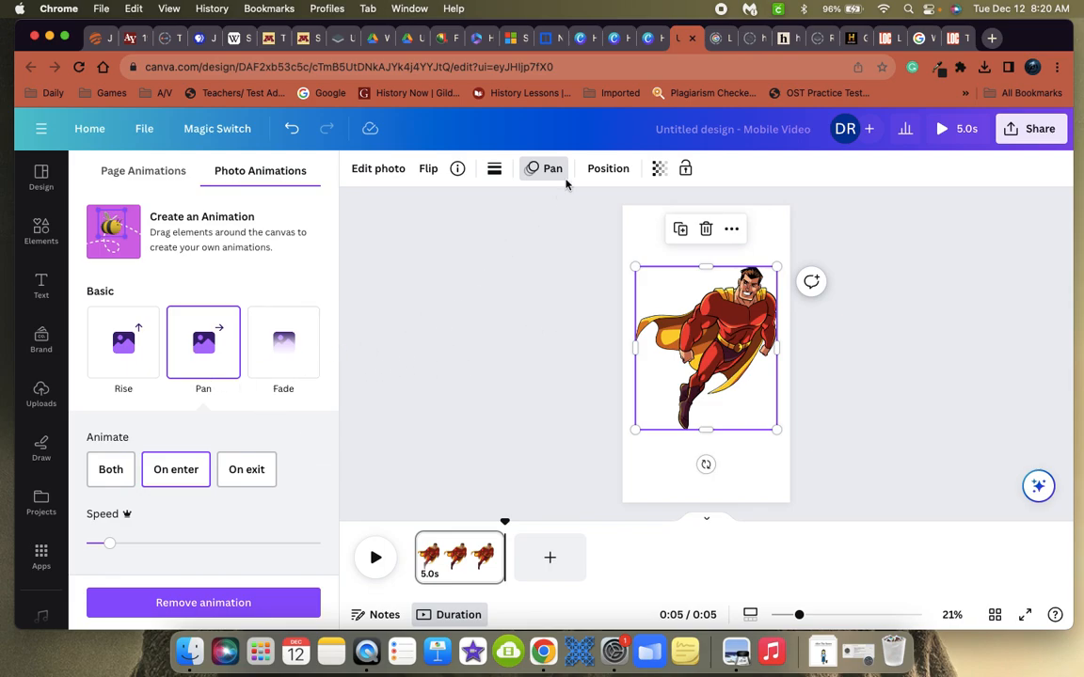
Align the superhero graphic to the vertical middle of the page.
{"action": "left_click", "coordinate": [607, 170]}
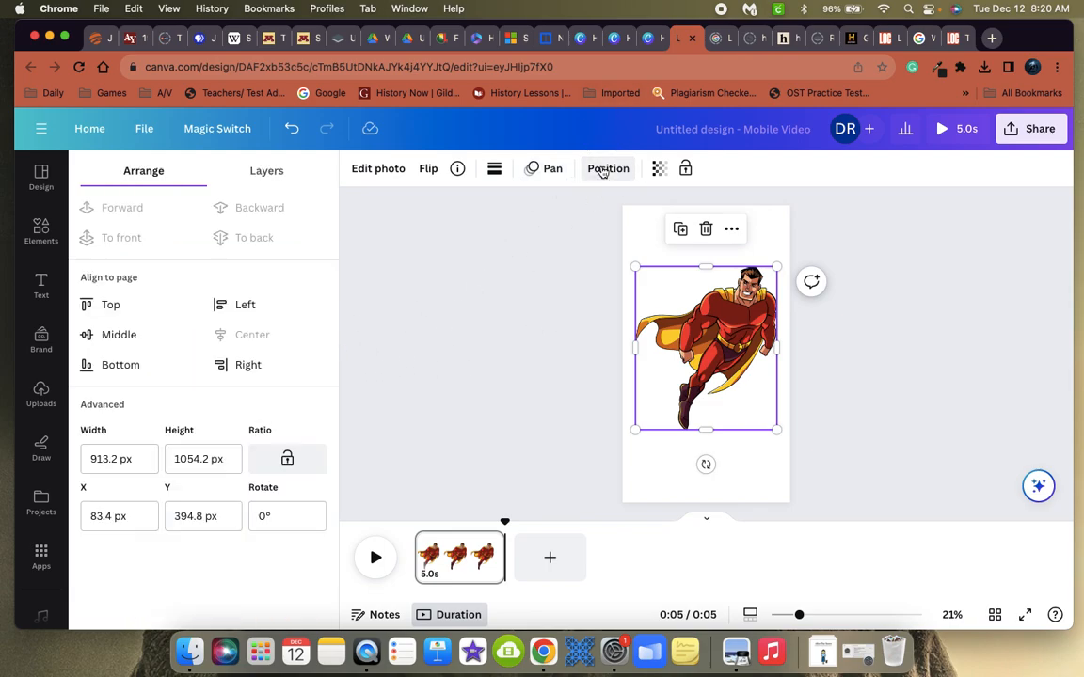
{"action": "left_click", "coordinate": [99, 335]}
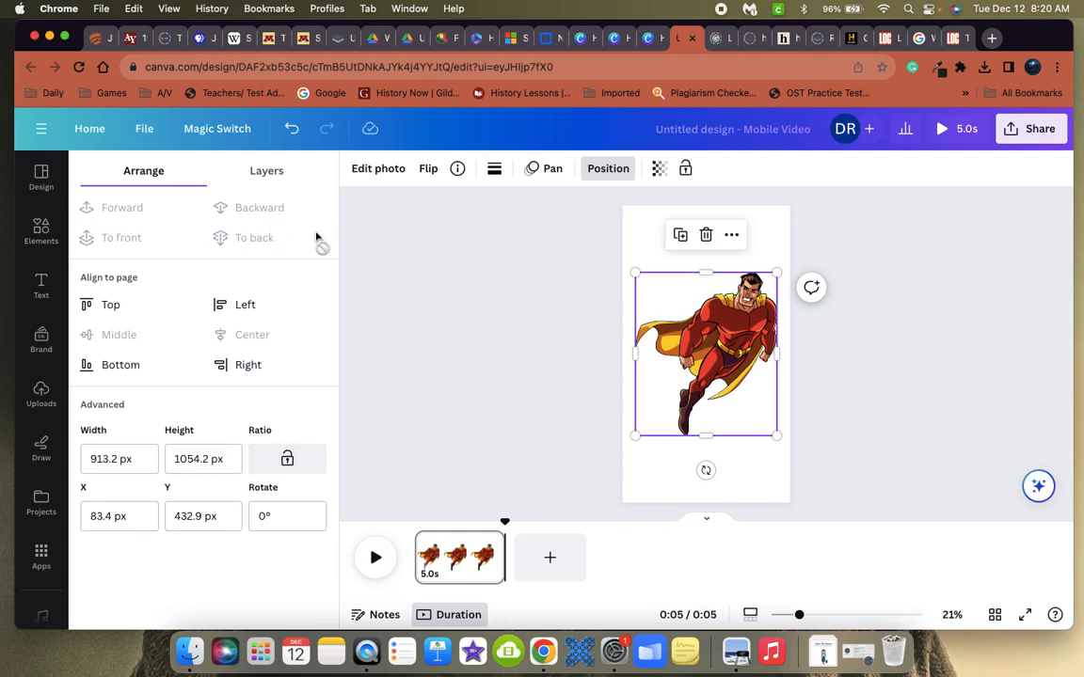
Examine the page's layers, comparing the overlapping layers with the full list.
{"action": "left_click", "coordinate": [271, 178]}
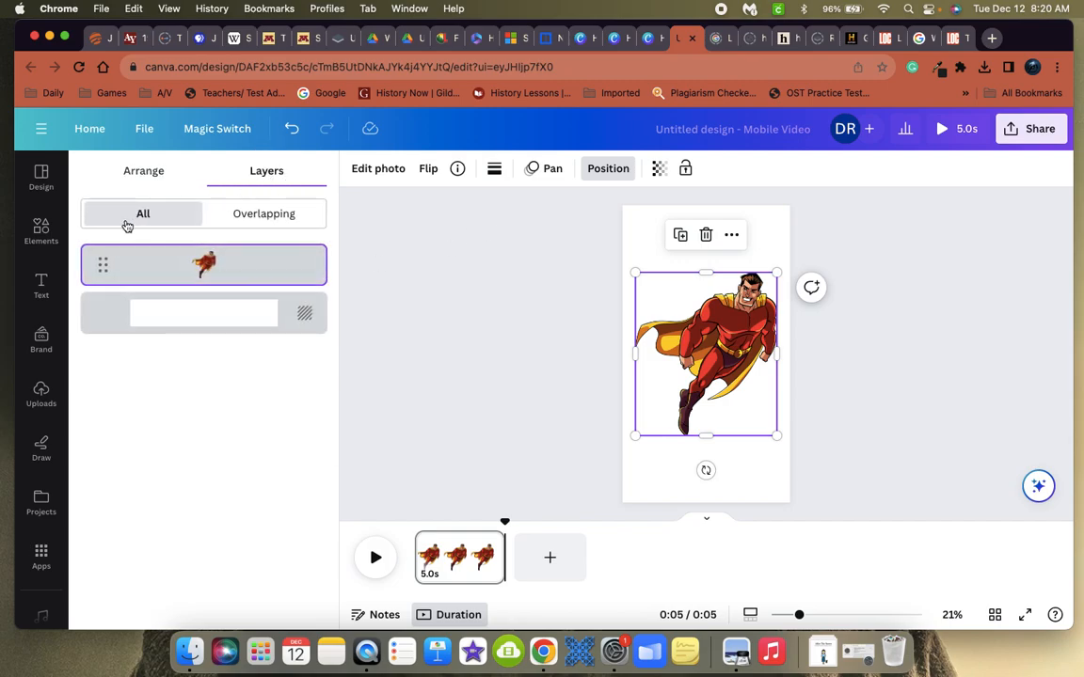
{"action": "left_click", "coordinate": [262, 215]}
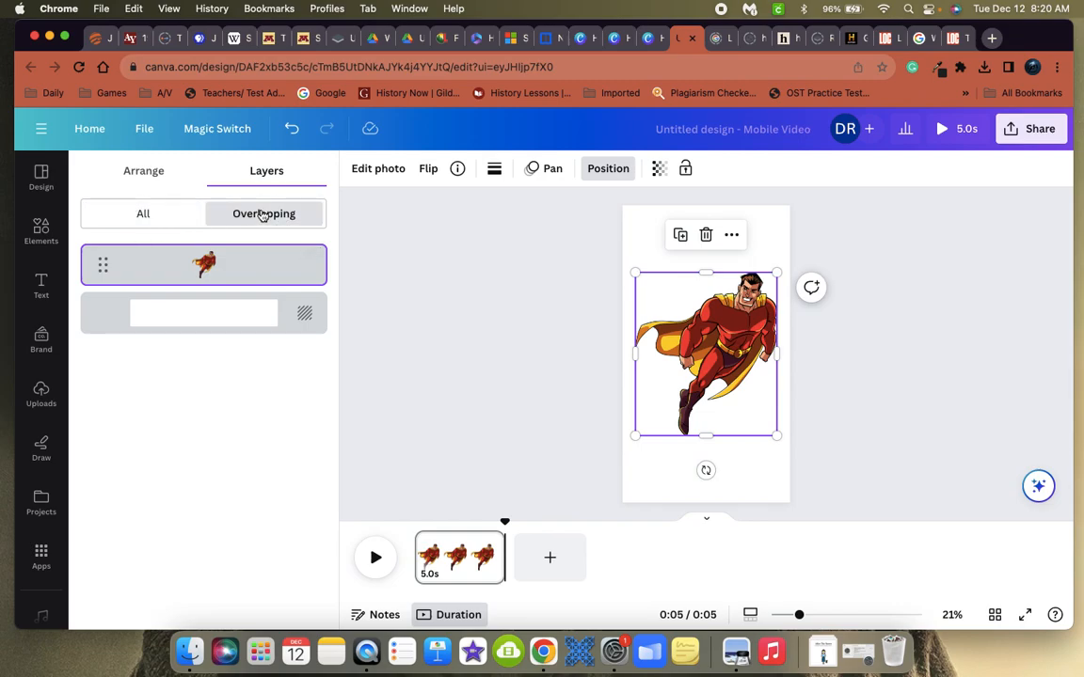
{"action": "left_click", "coordinate": [160, 215]}
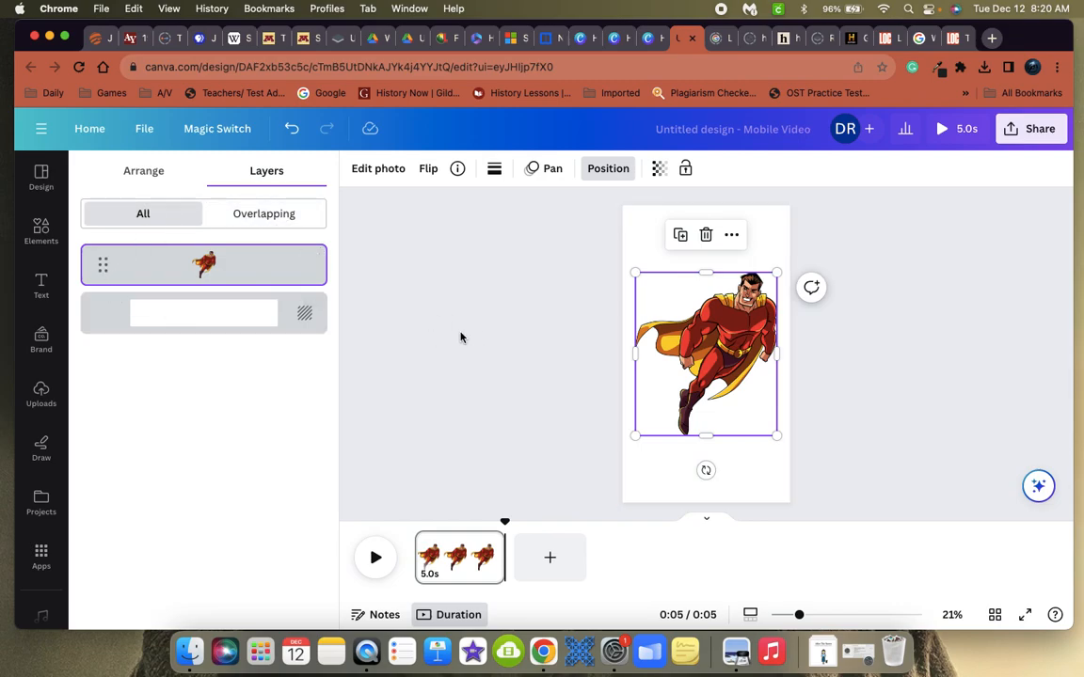
{"action": "right_click", "coordinate": [652, 335]}
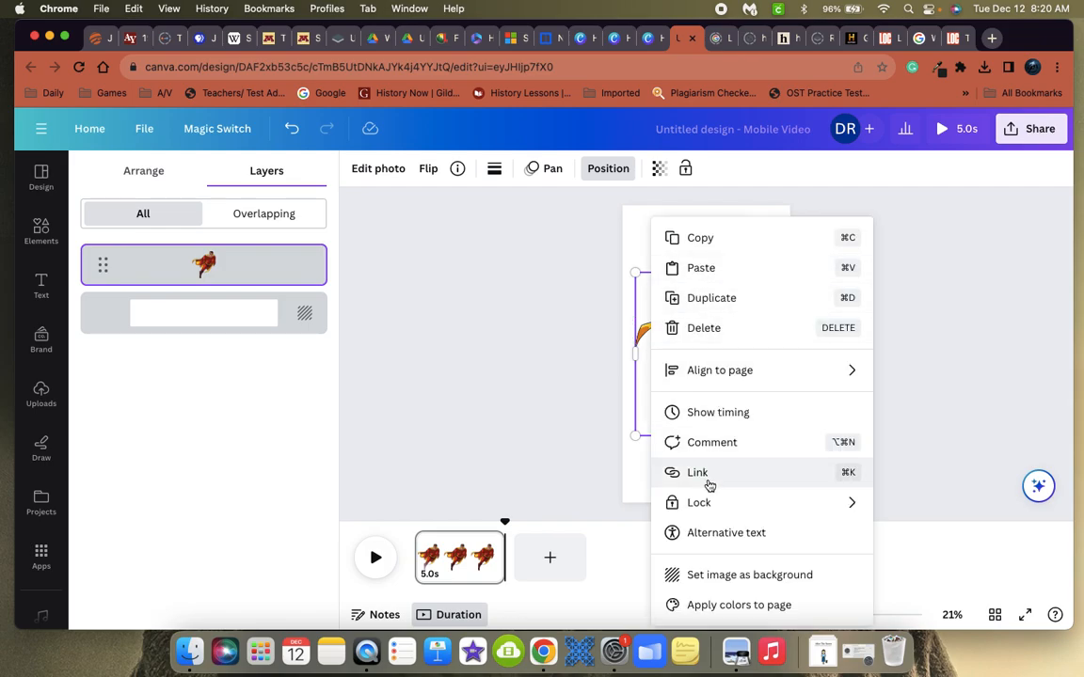
{"action": "mouse_move", "coordinate": [708, 507]}
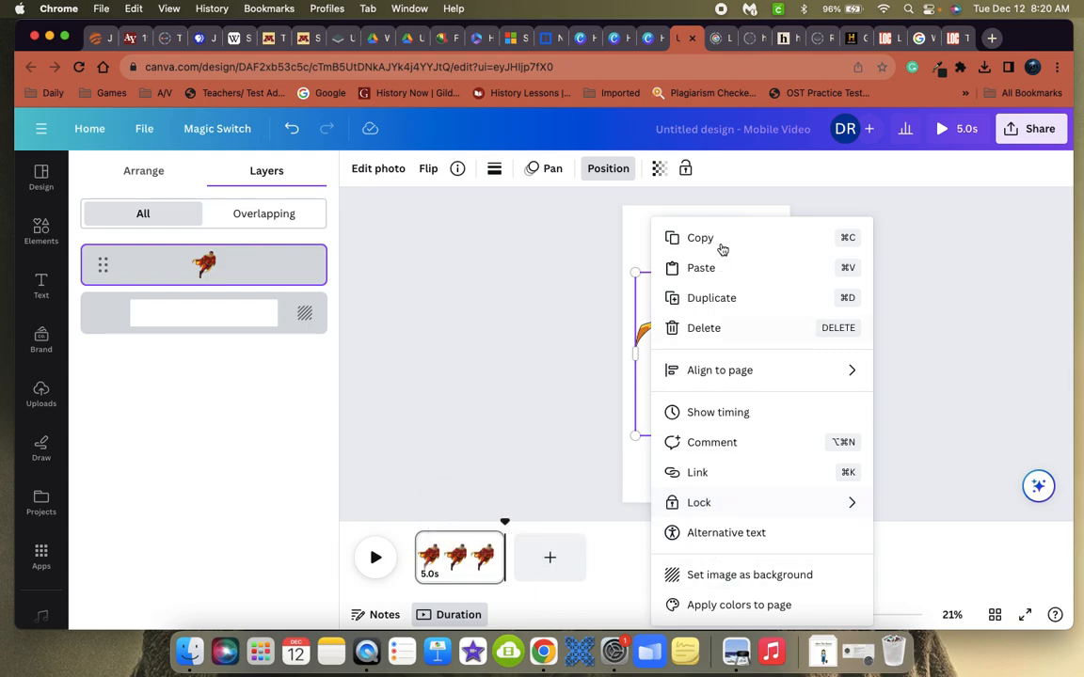
{"action": "left_click", "coordinate": [730, 328]}
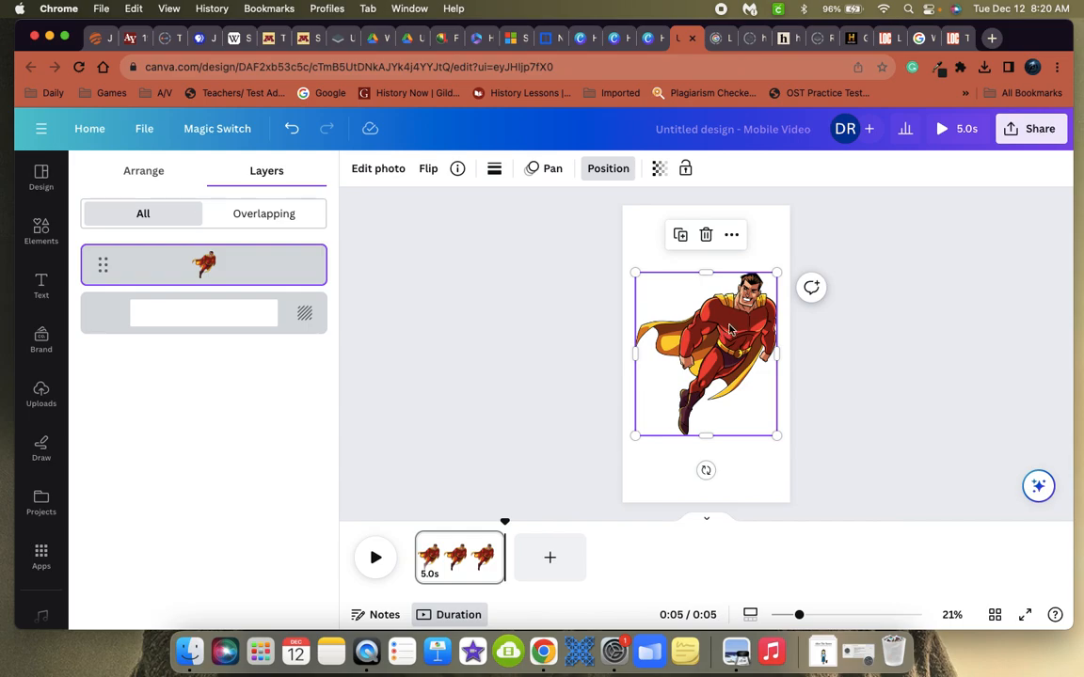
Try fading the superhero graphic with a lower transparency value and restore it to 100.
{"action": "left_click", "coordinate": [659, 169]}
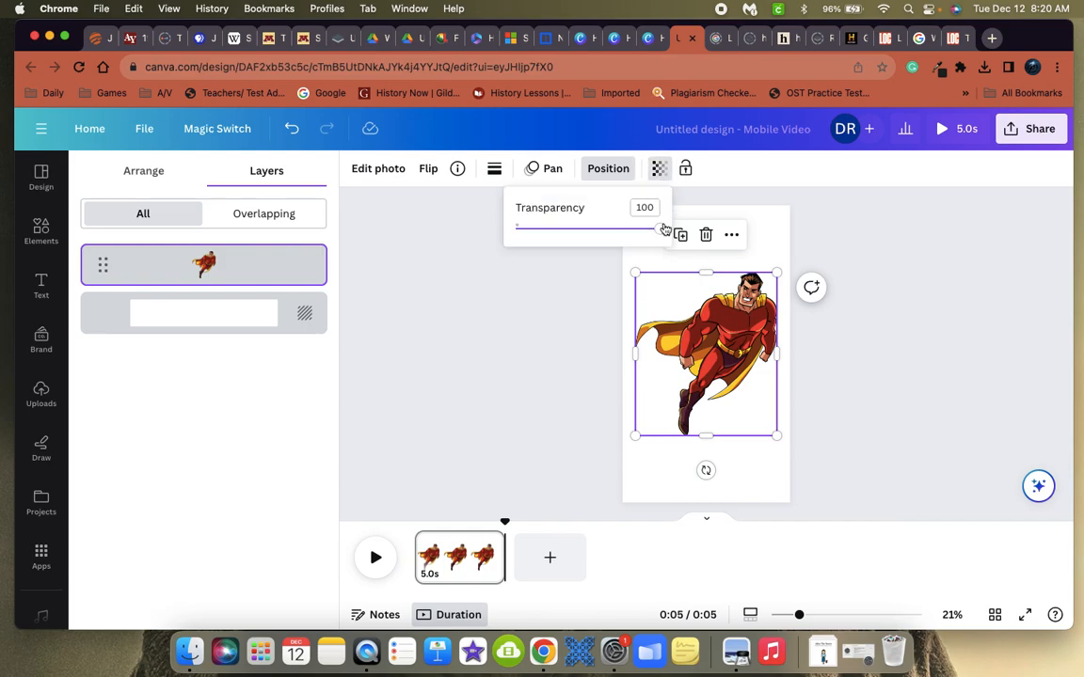
{"action": "left_click_drag", "start_coordinate": [659, 229], "coordinate": [571, 233]}
{"action": "left_click", "coordinate": [570, 326]}
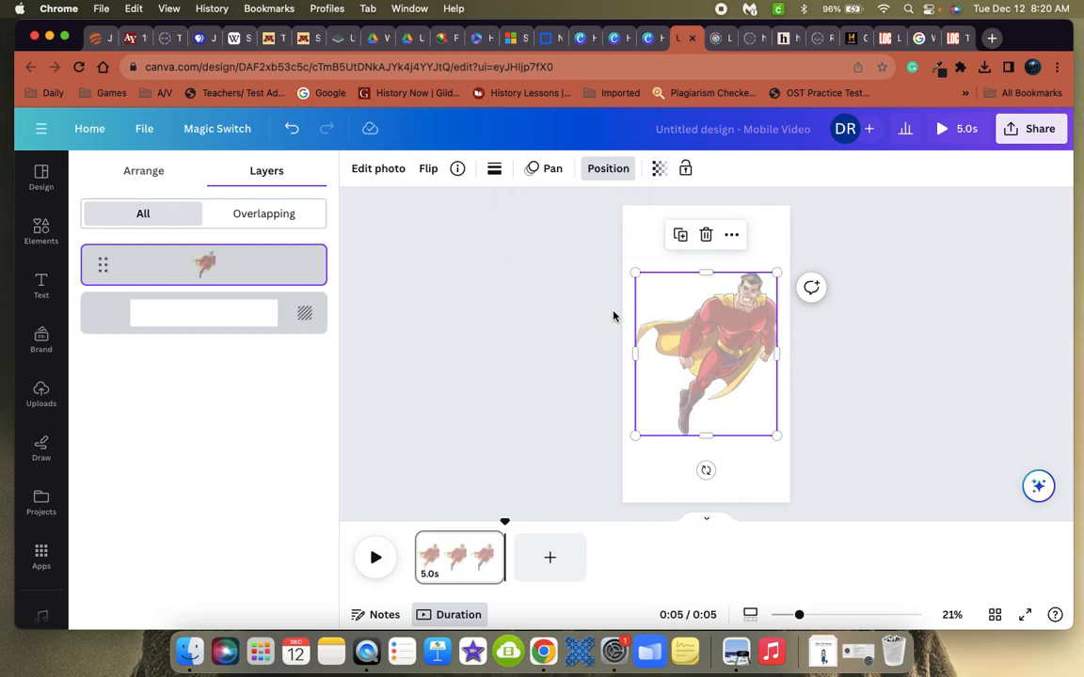
{"action": "left_click", "coordinate": [659, 172]}
{"action": "left_click_drag", "start_coordinate": [598, 229], "coordinate": [658, 229]}
{"action": "left_click", "coordinate": [567, 435]}
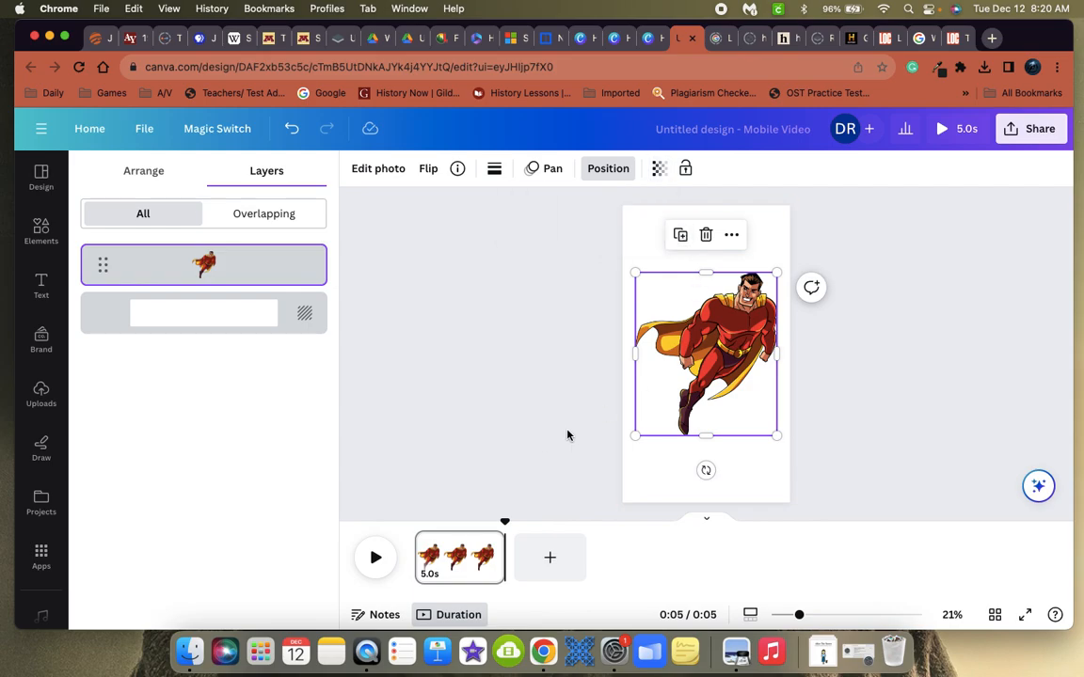
Split the superhero page in the timeline near its end, at about 4.1 seconds.
{"action": "left_click", "coordinate": [457, 361]}
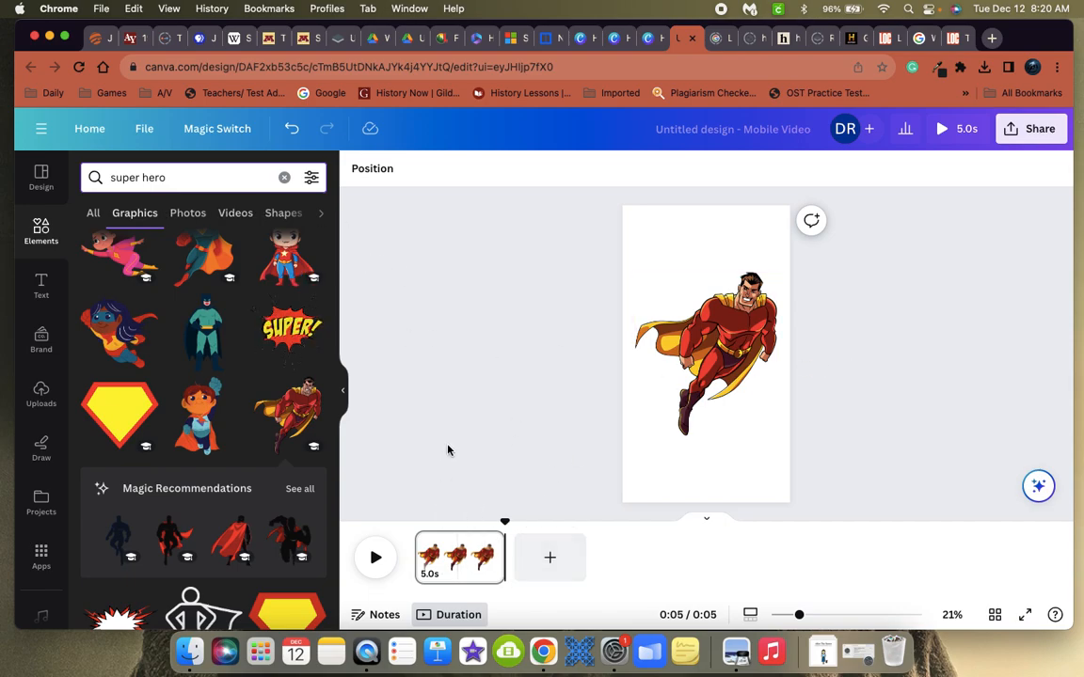
{"action": "left_click", "coordinate": [436, 555]}
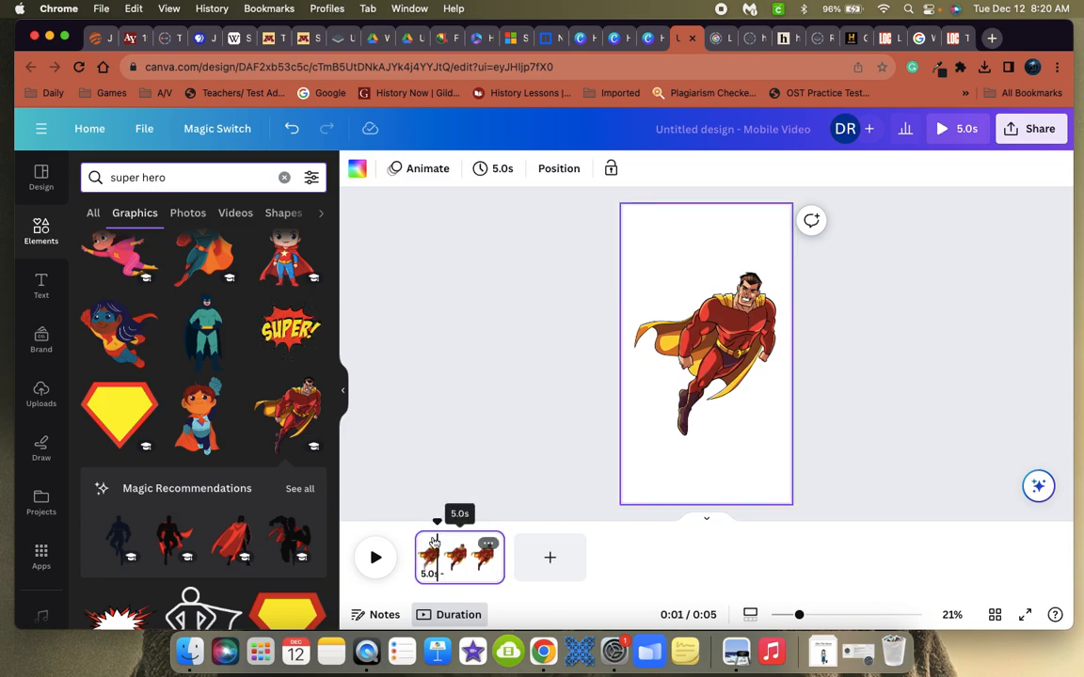
{"action": "left_click", "coordinate": [488, 545]}
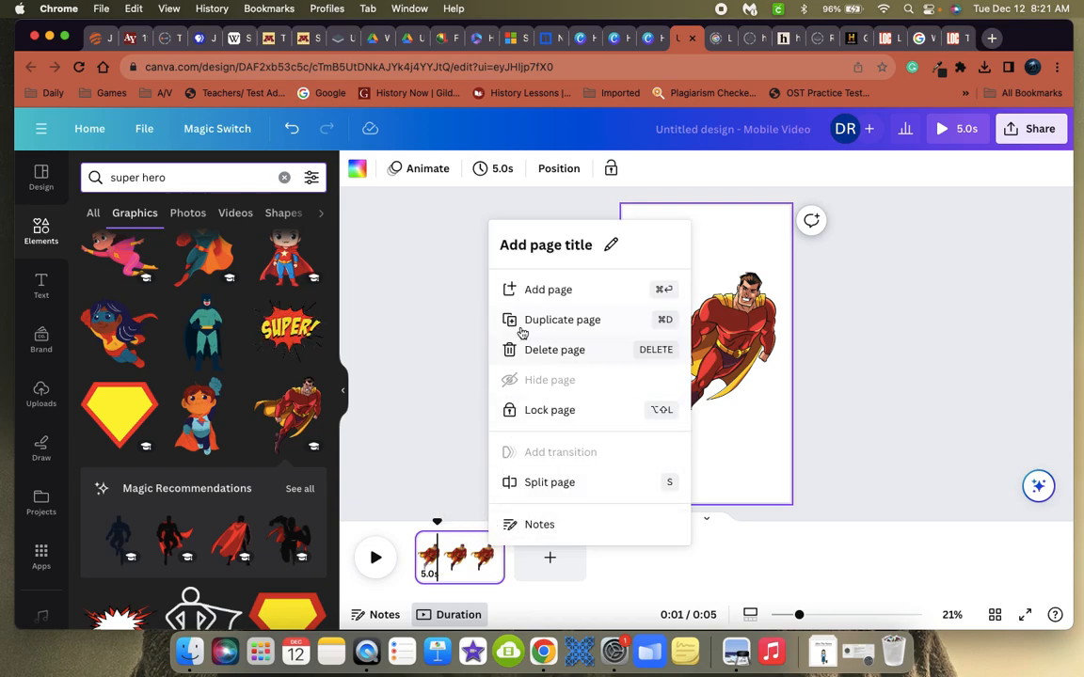
{"action": "left_click", "coordinate": [465, 374]}
{"action": "left_click", "coordinate": [488, 546]}
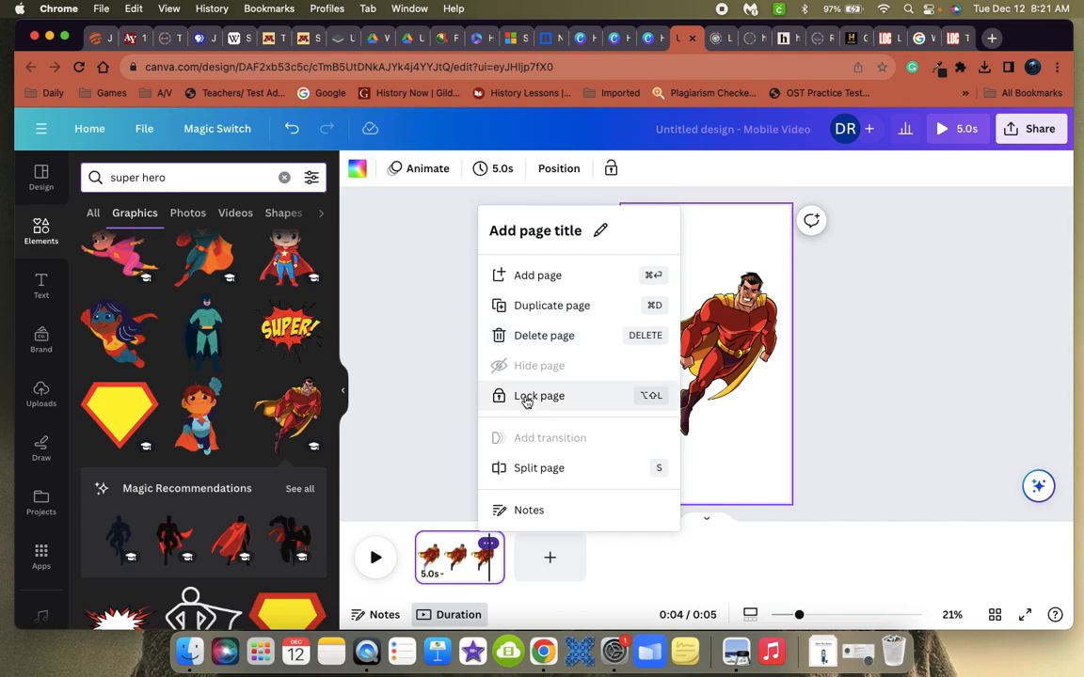
{"action": "left_click", "coordinate": [530, 478]}
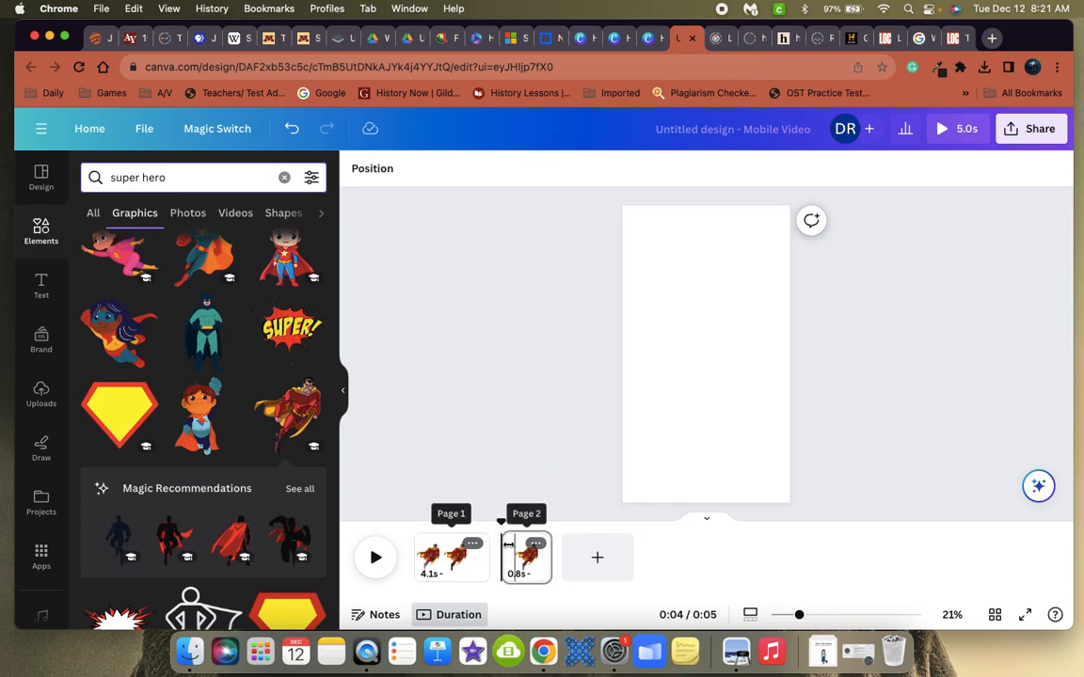
Delete the short second page left over from the split.
{"action": "left_click_drag", "start_coordinate": [500, 524], "coordinate": [462, 522]}
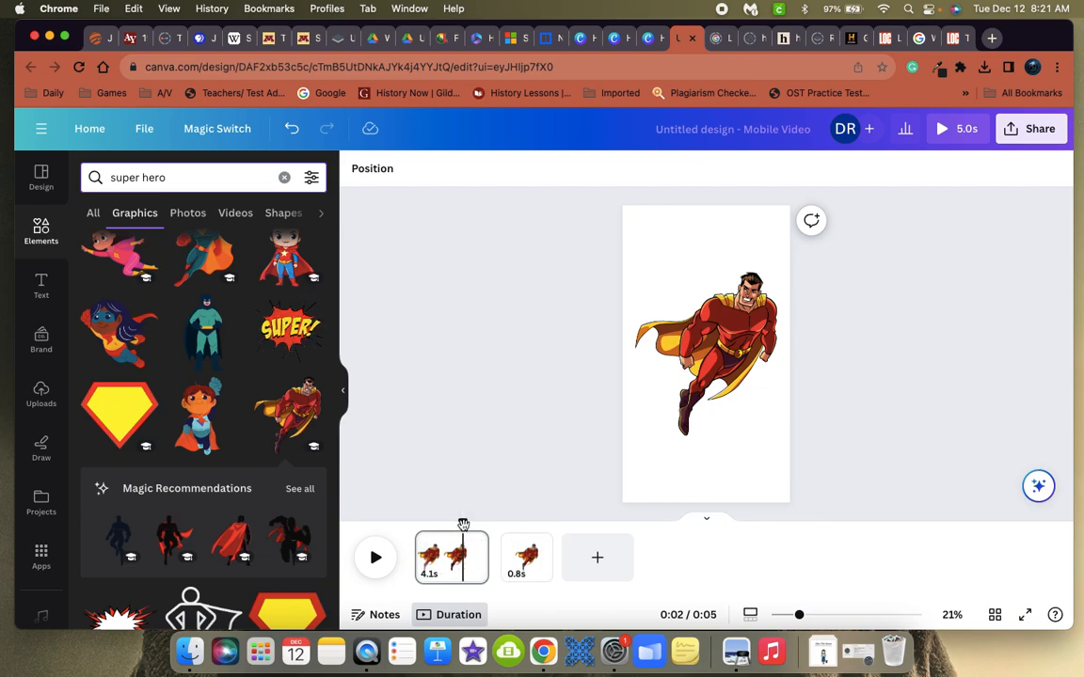
{"action": "left_click", "coordinate": [526, 563]}
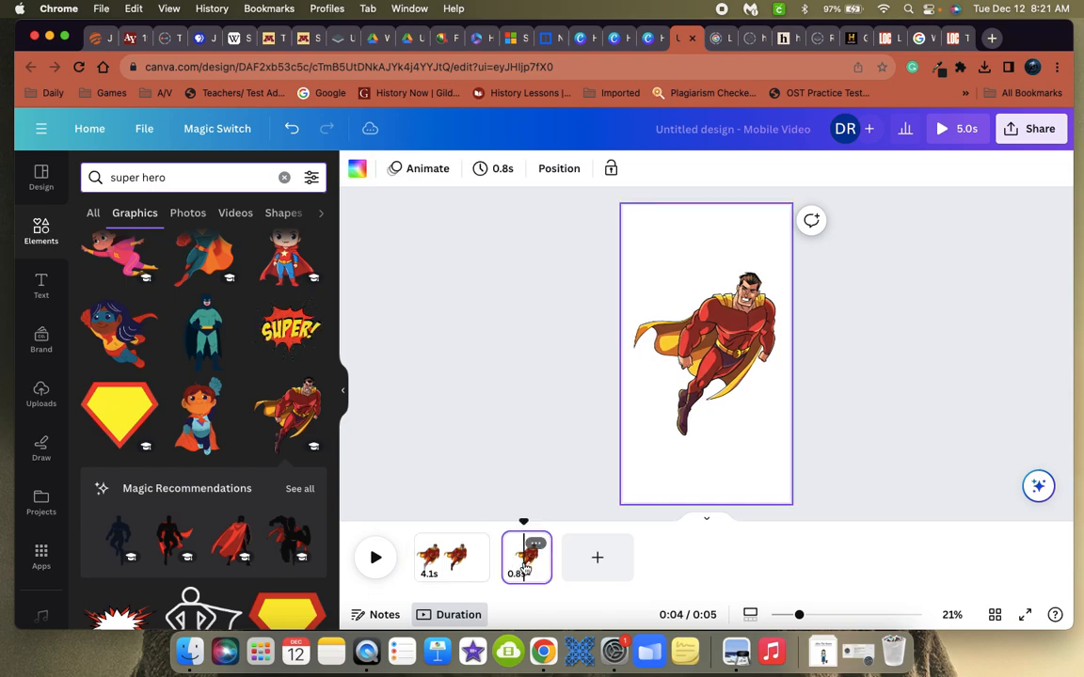
{"action": "key", "text": "Delete"}
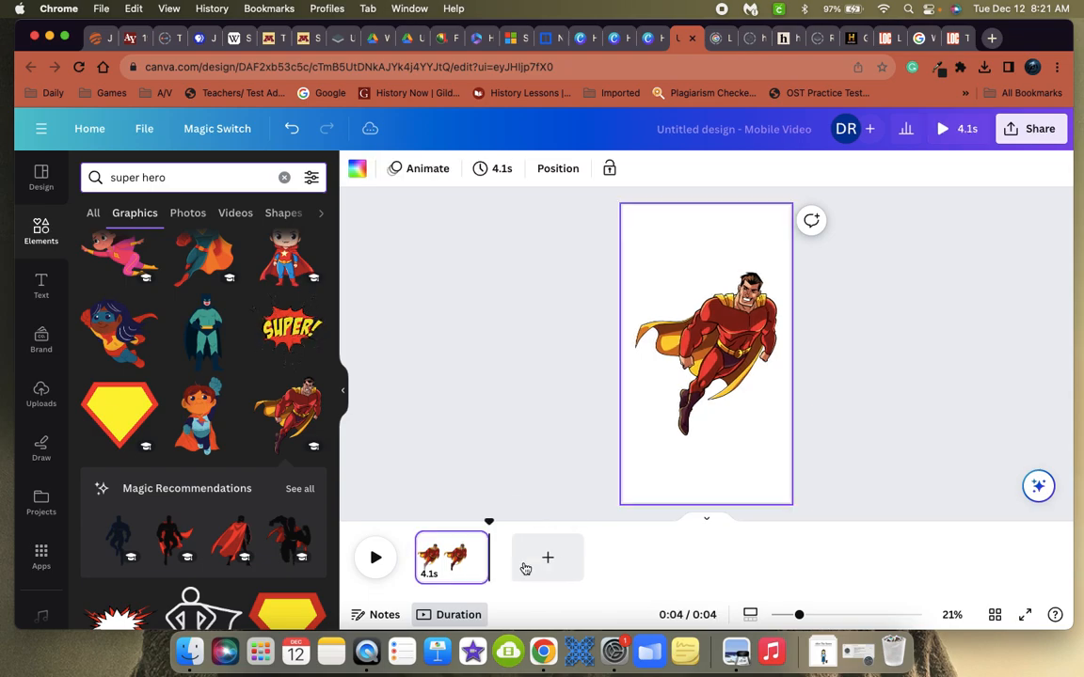
Trim the superhero page's duration to 3.0 seconds and play it back.
{"action": "left_click_drag", "start_coordinate": [490, 555], "coordinate": [417, 520]}
{"action": "left_click", "coordinate": [478, 497]}
{"action": "left_click", "coordinate": [367, 562]}
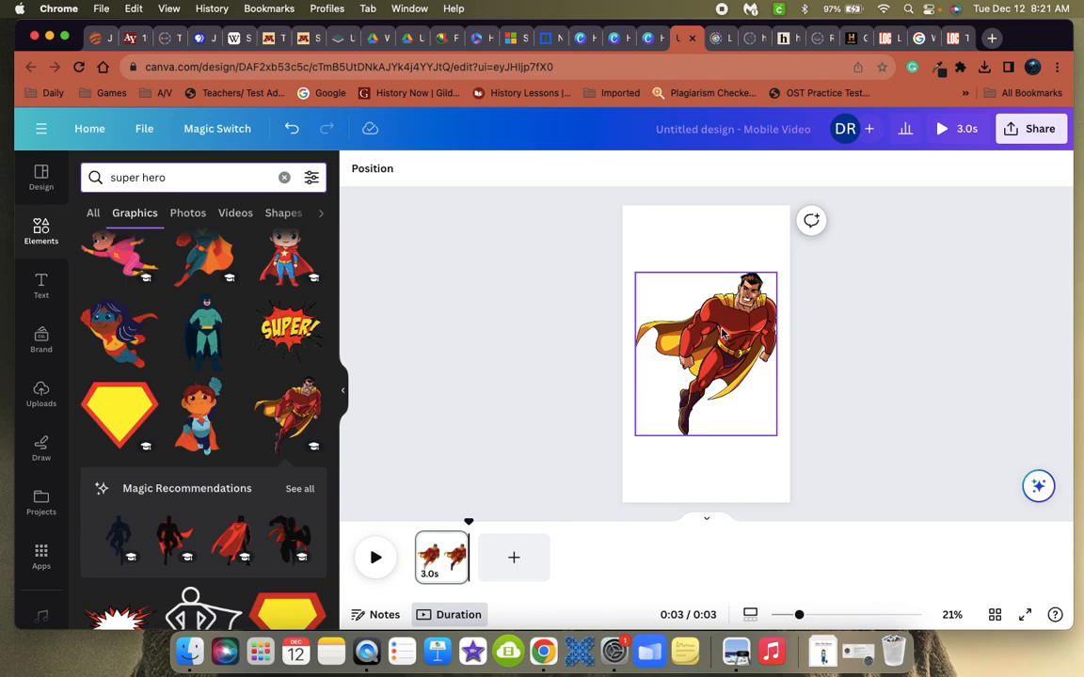
{"action": "left_click", "coordinate": [723, 334]}
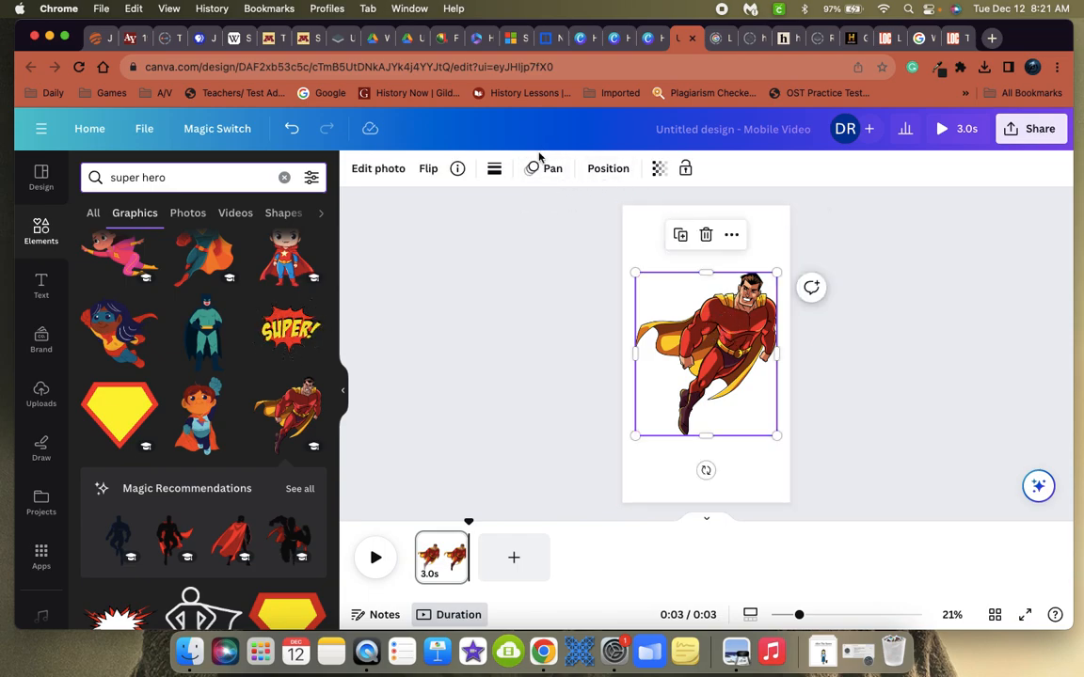
{"action": "left_click", "coordinate": [527, 475]}
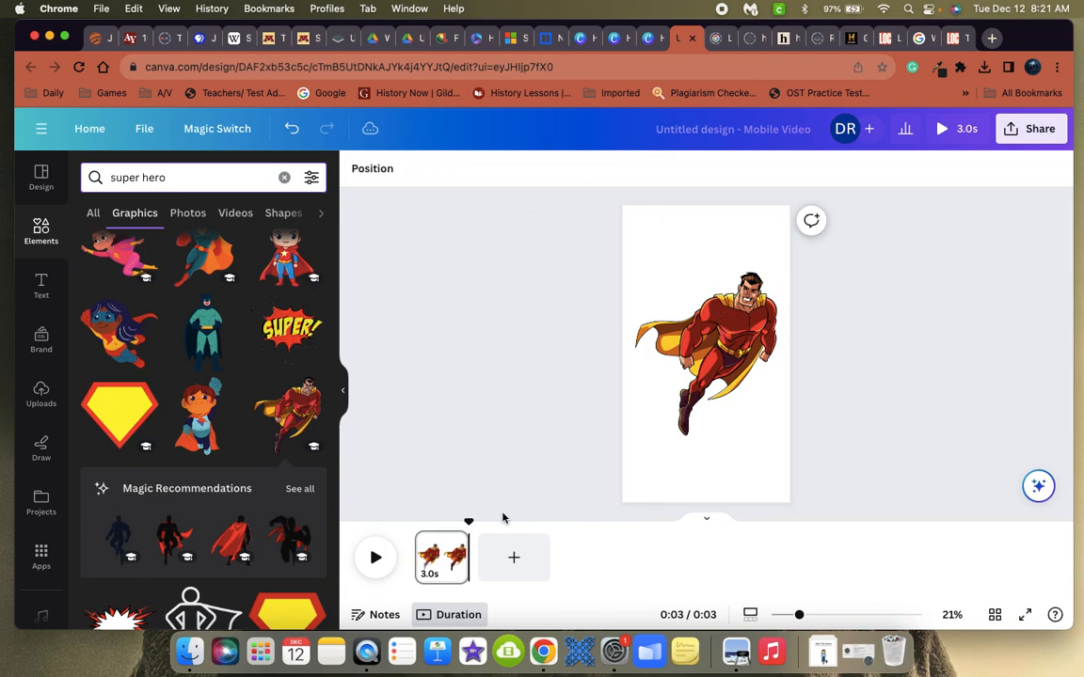
Add a second page with the SUPER! burst graphic and enlarge it to span the page's width.
{"action": "left_click", "coordinate": [516, 561]}
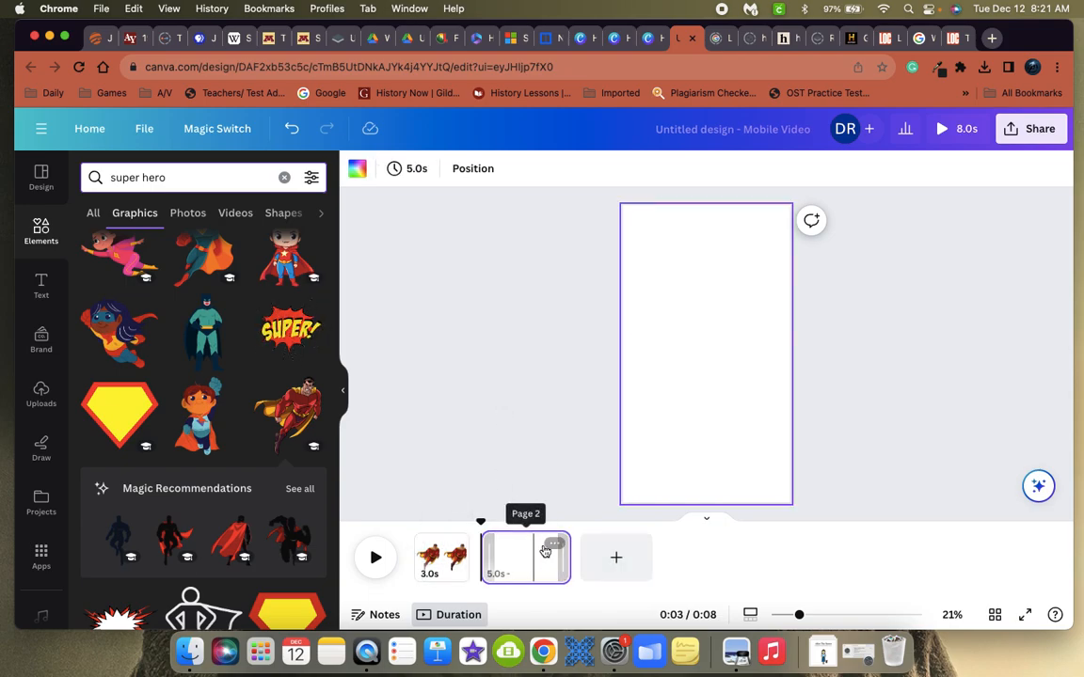
{"action": "left_click", "coordinate": [285, 321]}
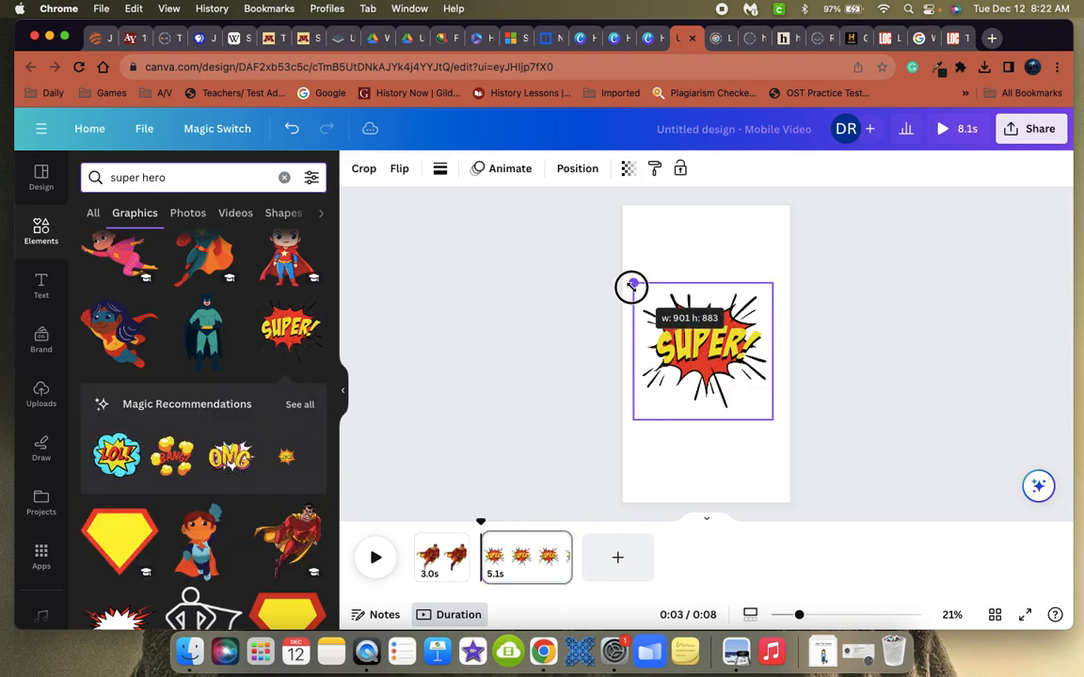
{"action": "left_click_drag", "start_coordinate": [624, 281], "coordinate": [623, 275]}
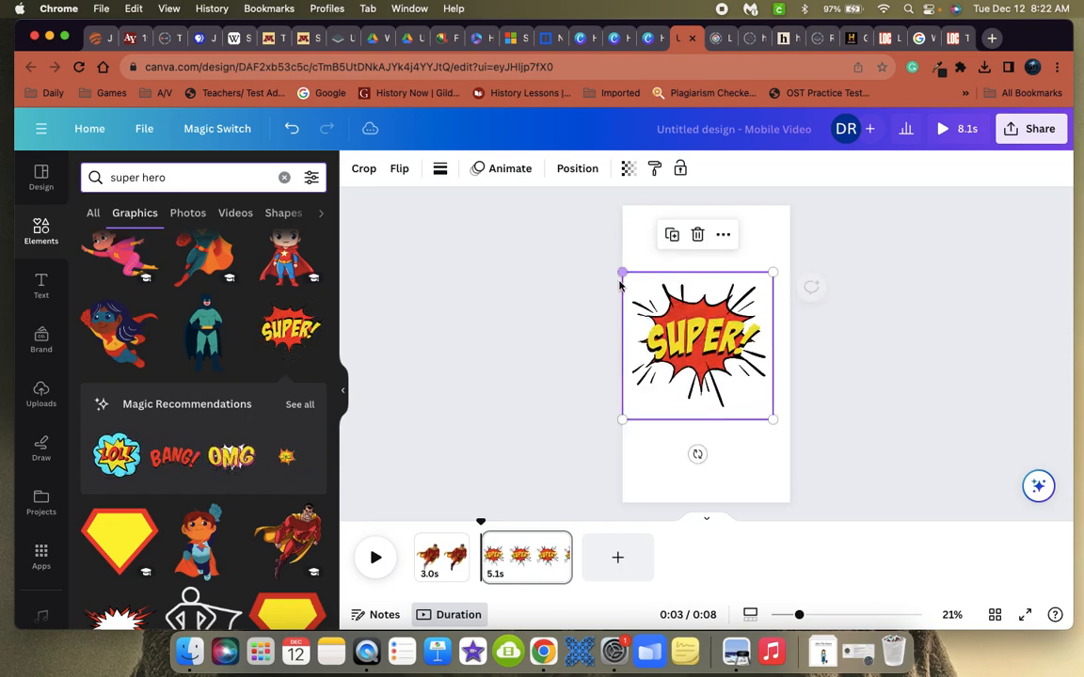
{"action": "left_click_drag", "start_coordinate": [773, 417], "coordinate": [790, 434]}
{"action": "left_click", "coordinate": [471, 458]}
Add a Dissolve transition between the superhero and SUPER! pages and play the video from the start.
{"action": "mouse_move", "coordinate": [478, 562]}
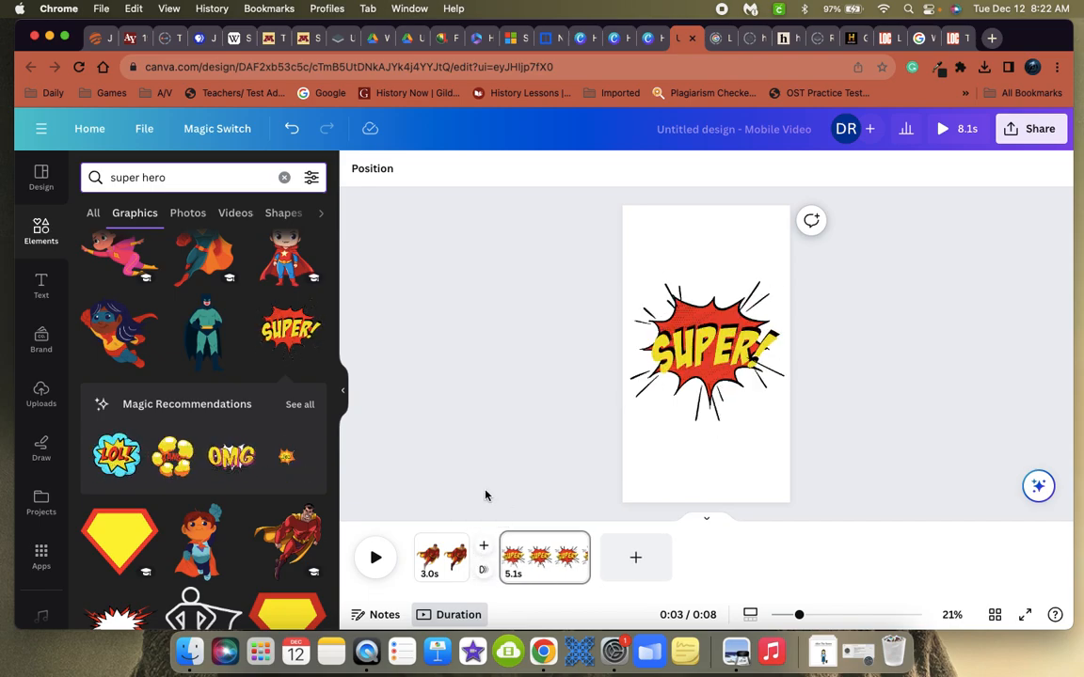
{"action": "left_click", "coordinate": [482, 574]}
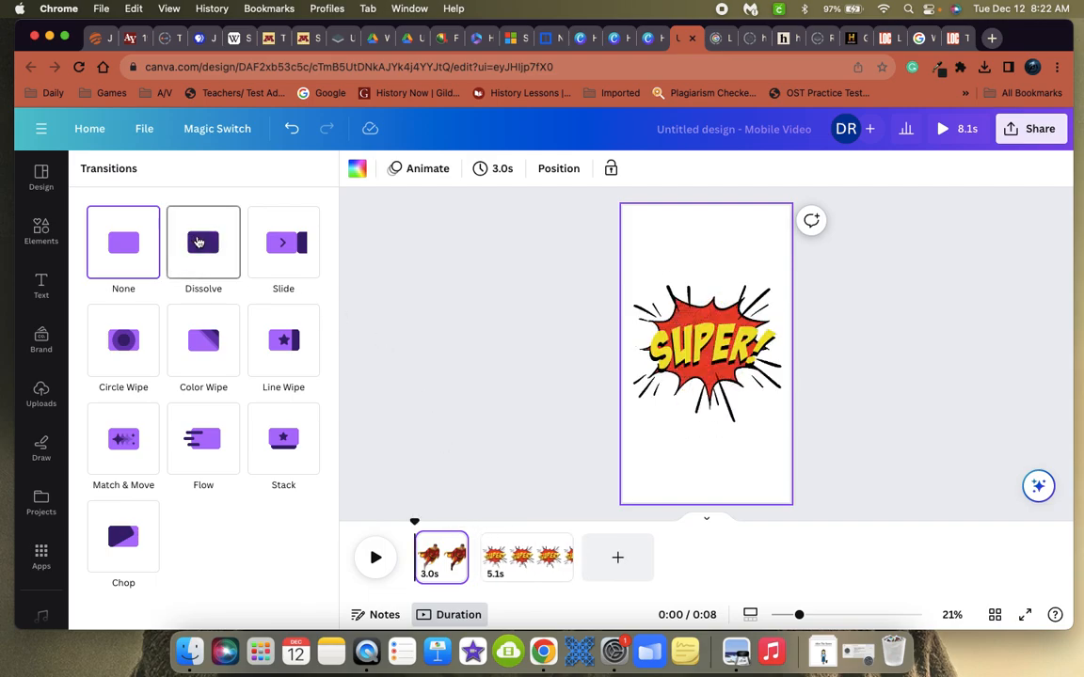
{"action": "left_click", "coordinate": [202, 246]}
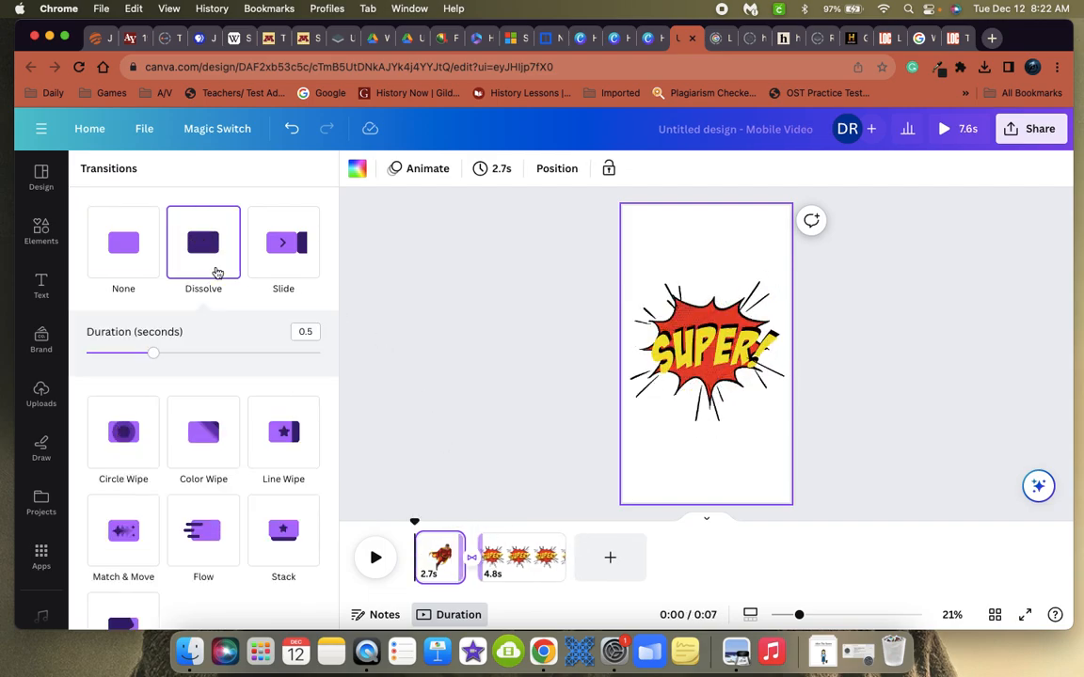
{"action": "left_click", "coordinate": [376, 559]}
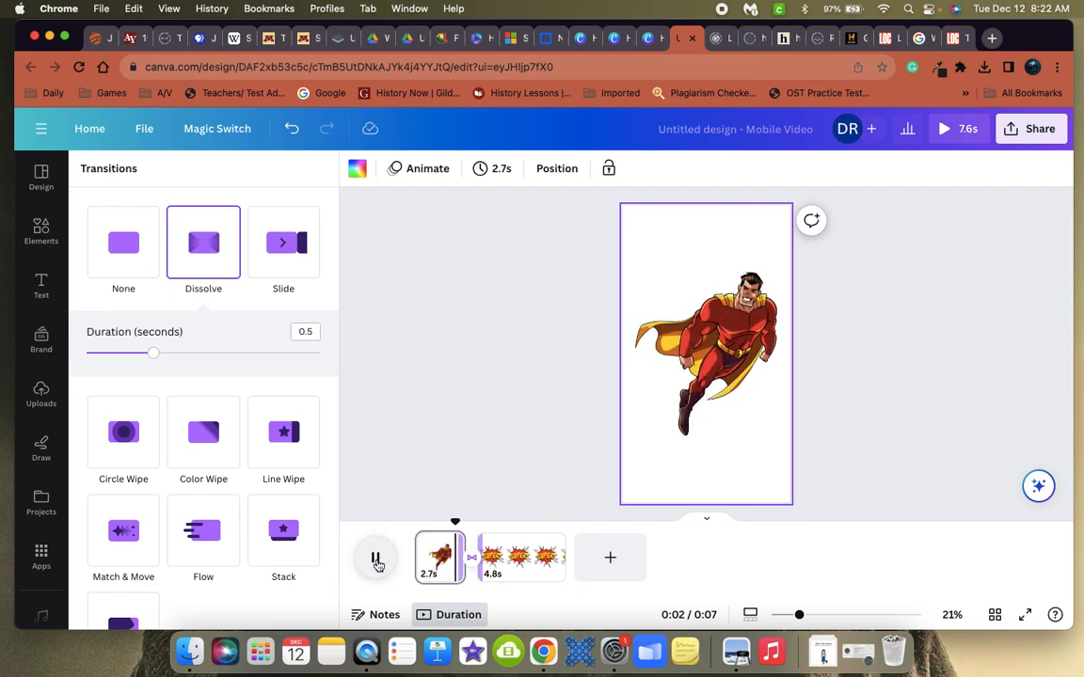
{"action": "left_click", "coordinate": [376, 560]}
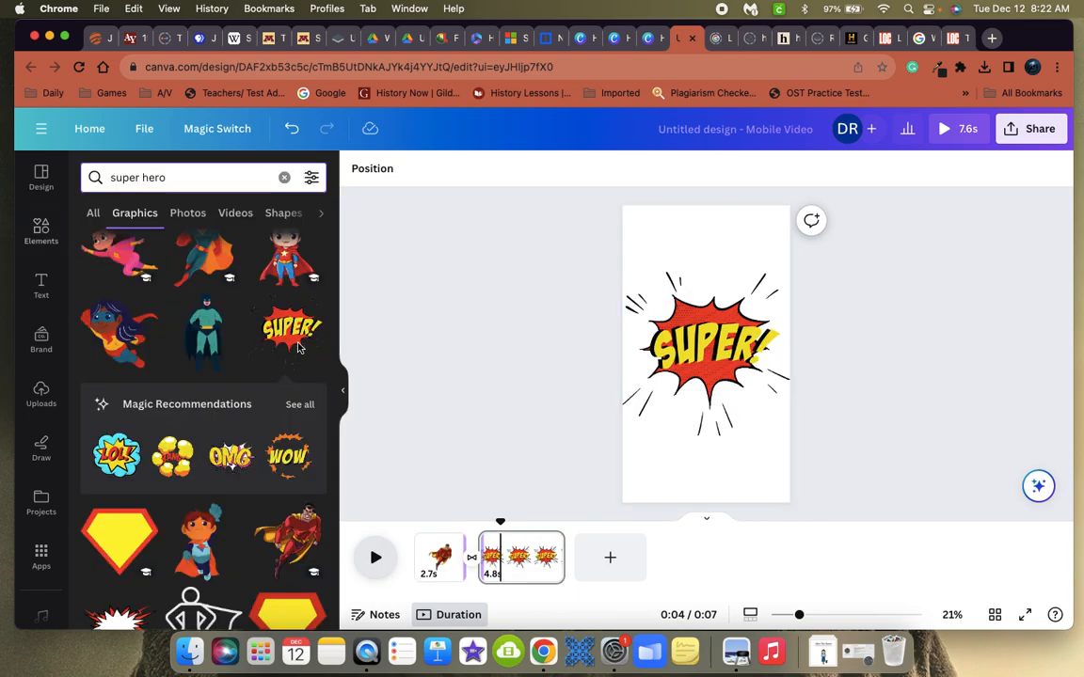
Review the Dissolve transition's duration setting and the other available transition styles.
{"action": "left_click", "coordinate": [473, 561]}
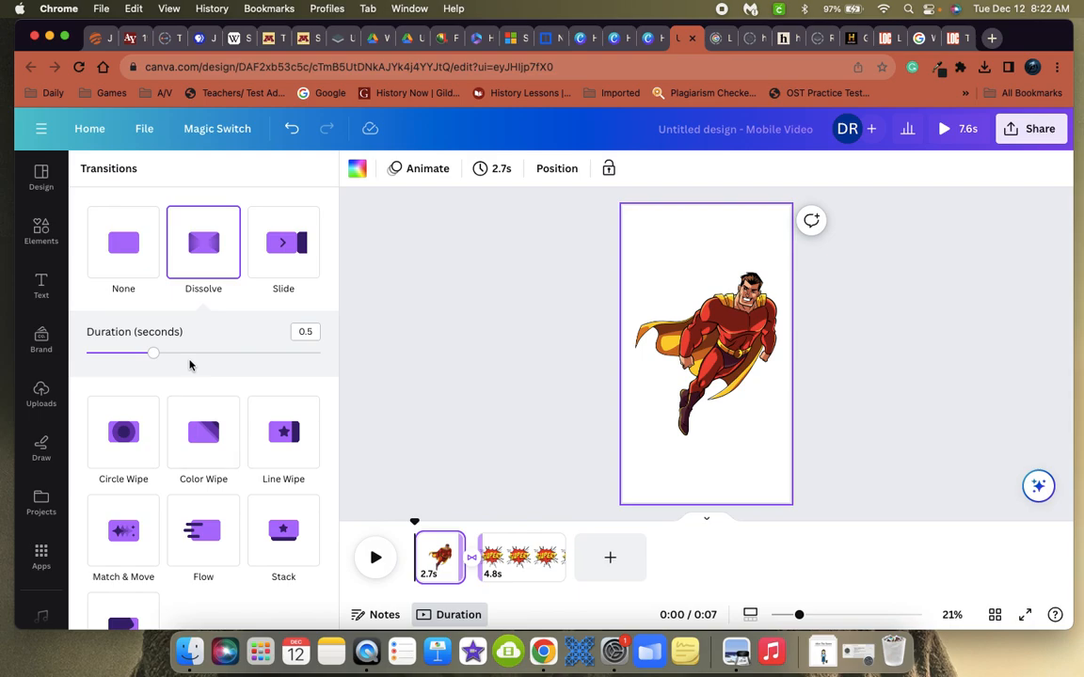
{"action": "scroll", "coordinate": [189, 365], "scroll_direction": "down", "scroll_amount": 1}
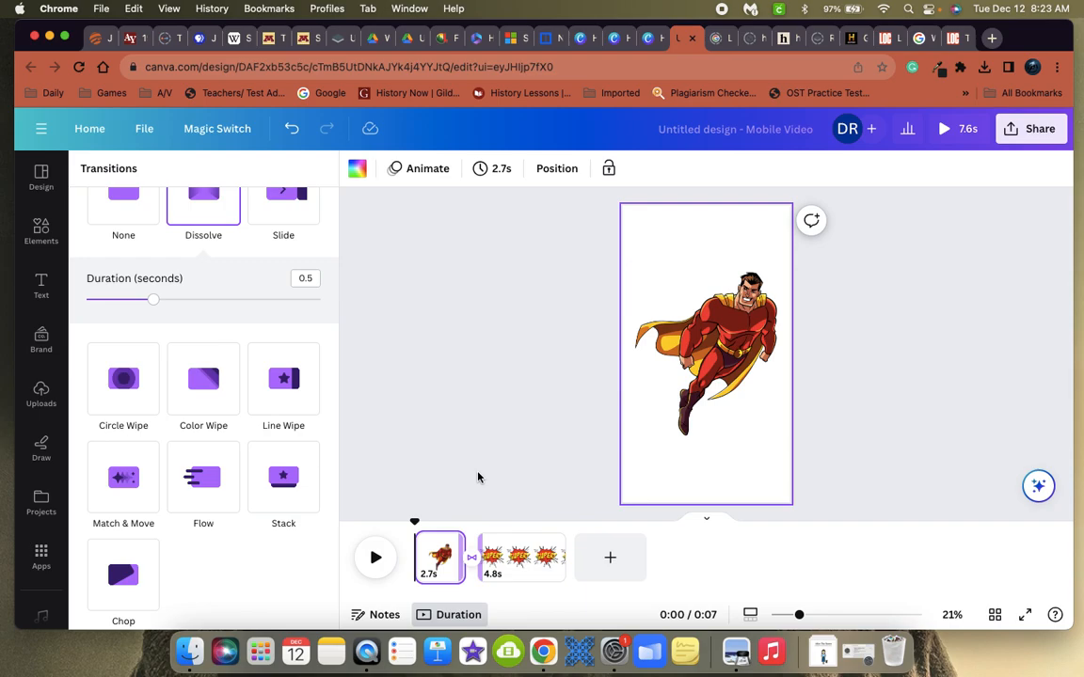
{"action": "left_click", "coordinate": [478, 478]}
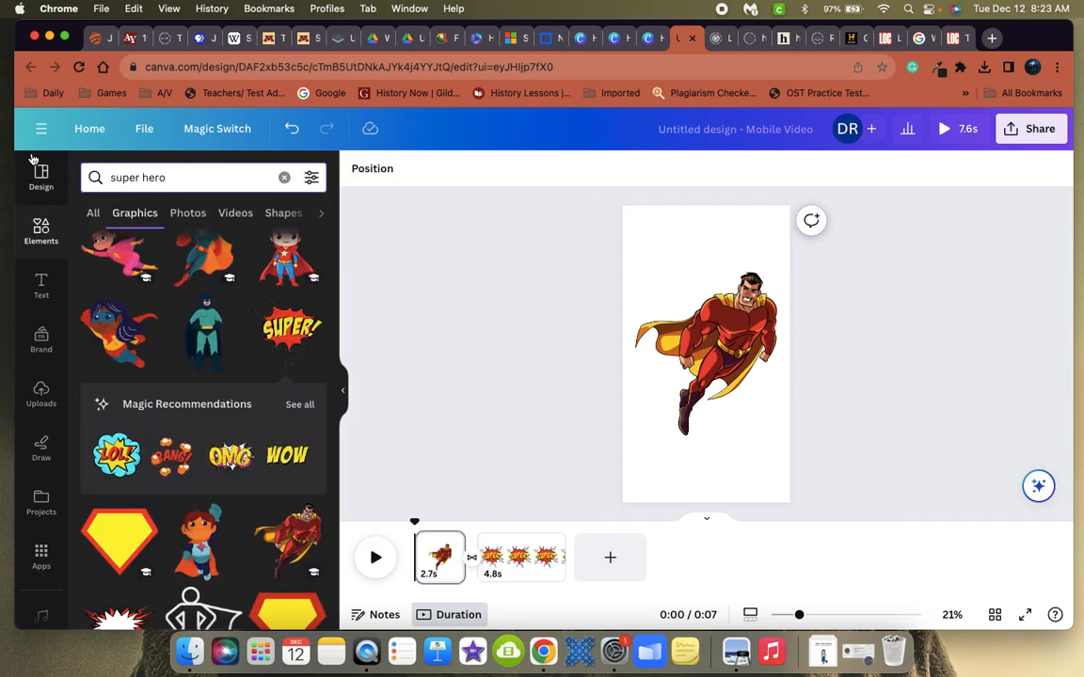
Add a blank third page and browse the super hero photos.
{"action": "left_click", "coordinate": [610, 558]}
{"action": "left_click", "coordinate": [187, 213]}
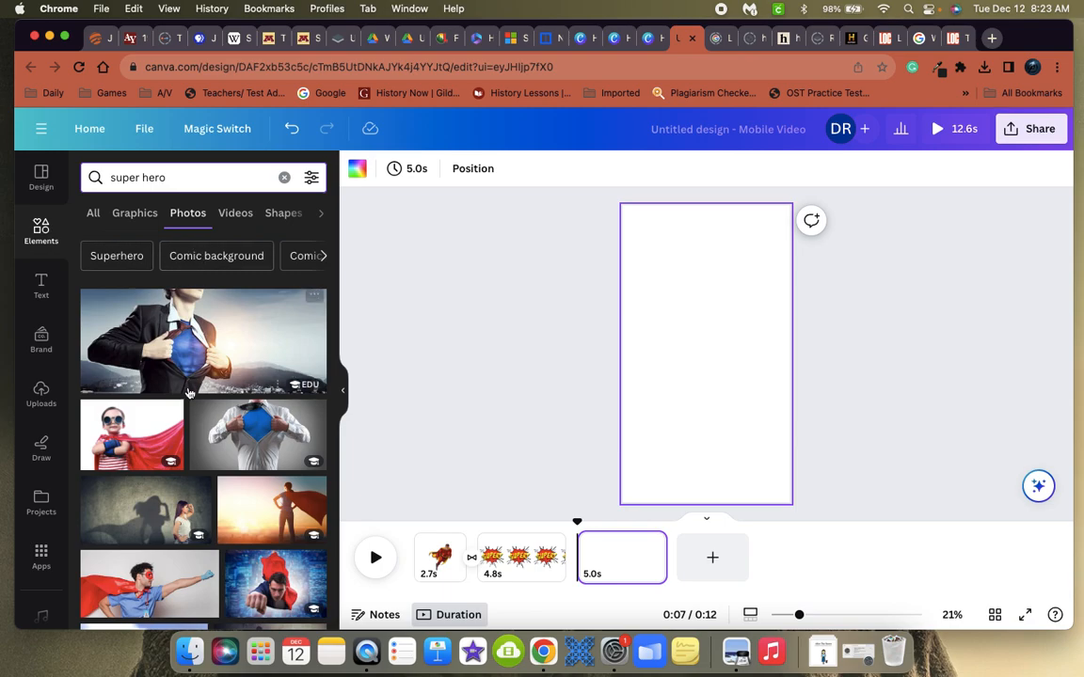
{"action": "scroll", "coordinate": [188, 387], "scroll_direction": "down", "scroll_amount": 5}
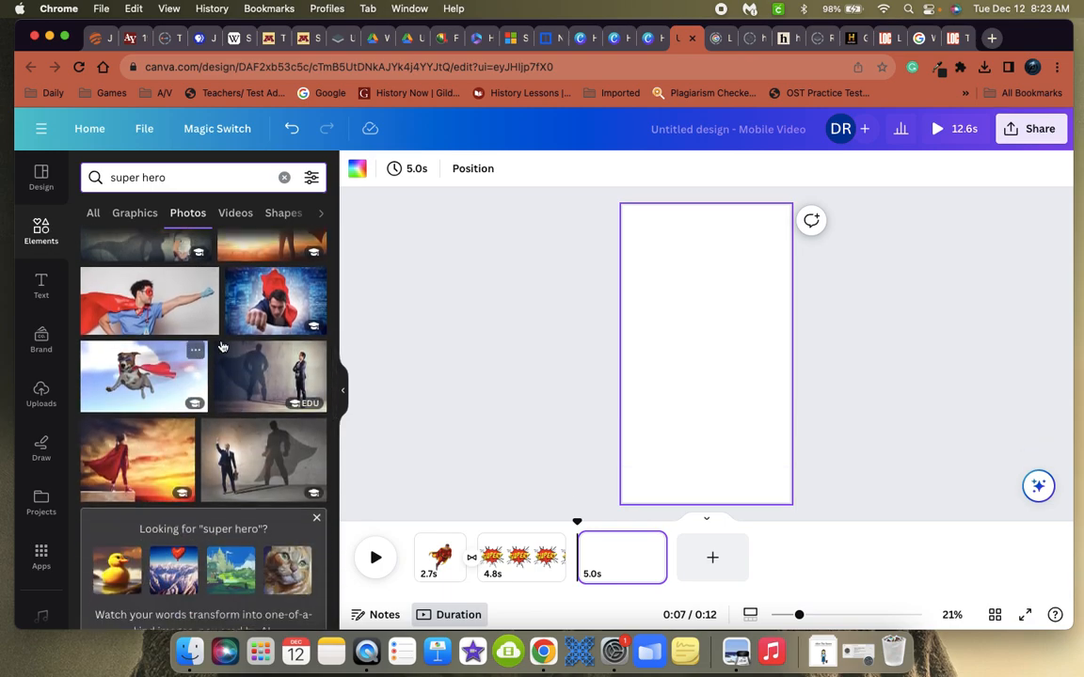
{"action": "scroll", "coordinate": [216, 419], "scroll_direction": "down", "scroll_amount": 8}
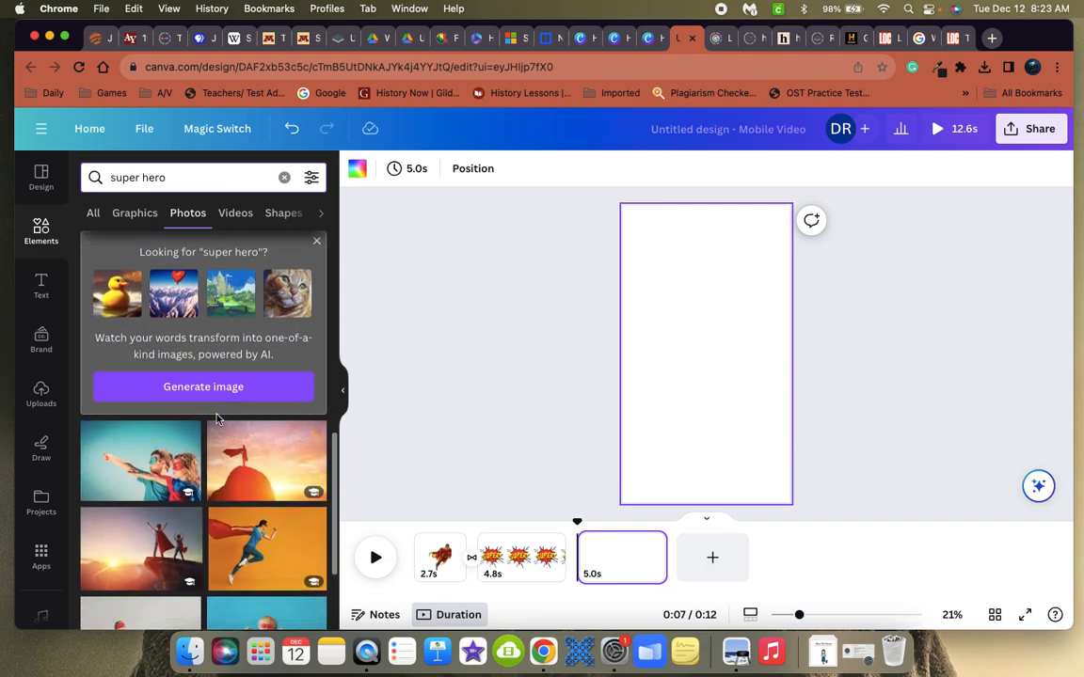
{"action": "scroll", "coordinate": [216, 420], "scroll_direction": "down", "scroll_amount": 2}
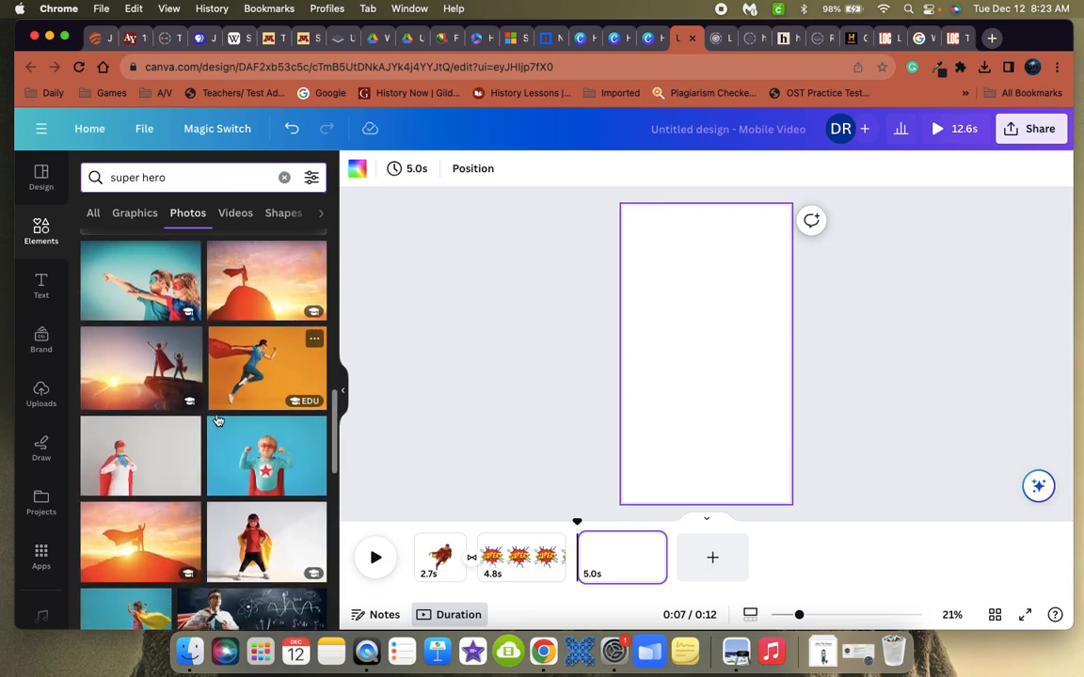
{"action": "scroll", "coordinate": [217, 421], "scroll_direction": "down", "scroll_amount": 3}
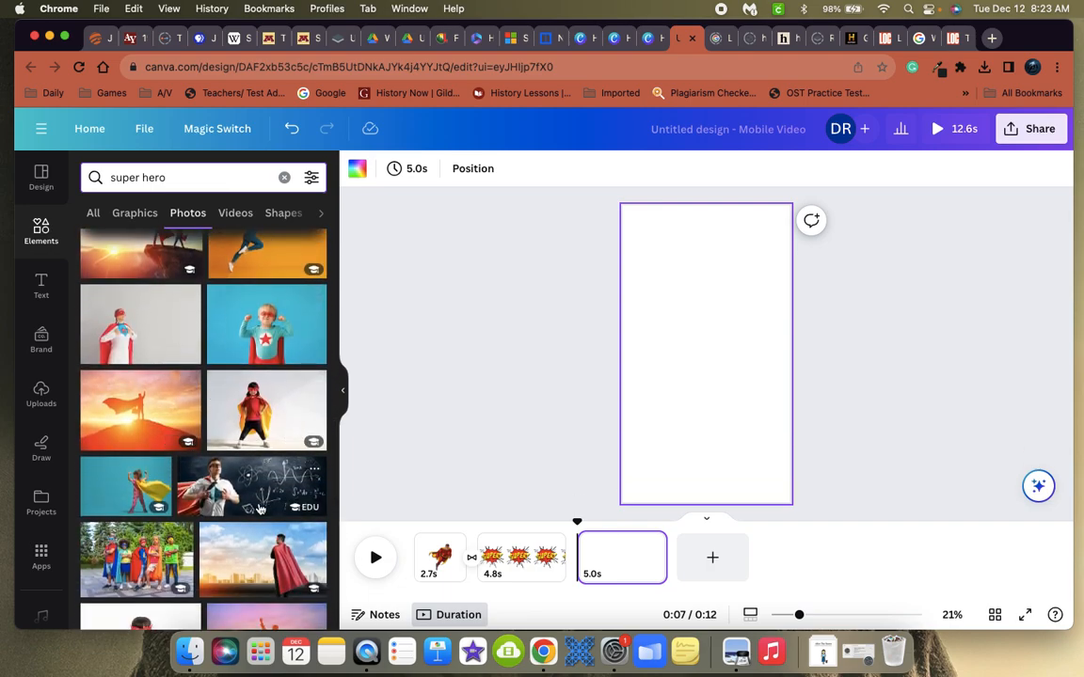
{"action": "scroll", "coordinate": [254, 489], "scroll_direction": "down", "scroll_amount": 1}
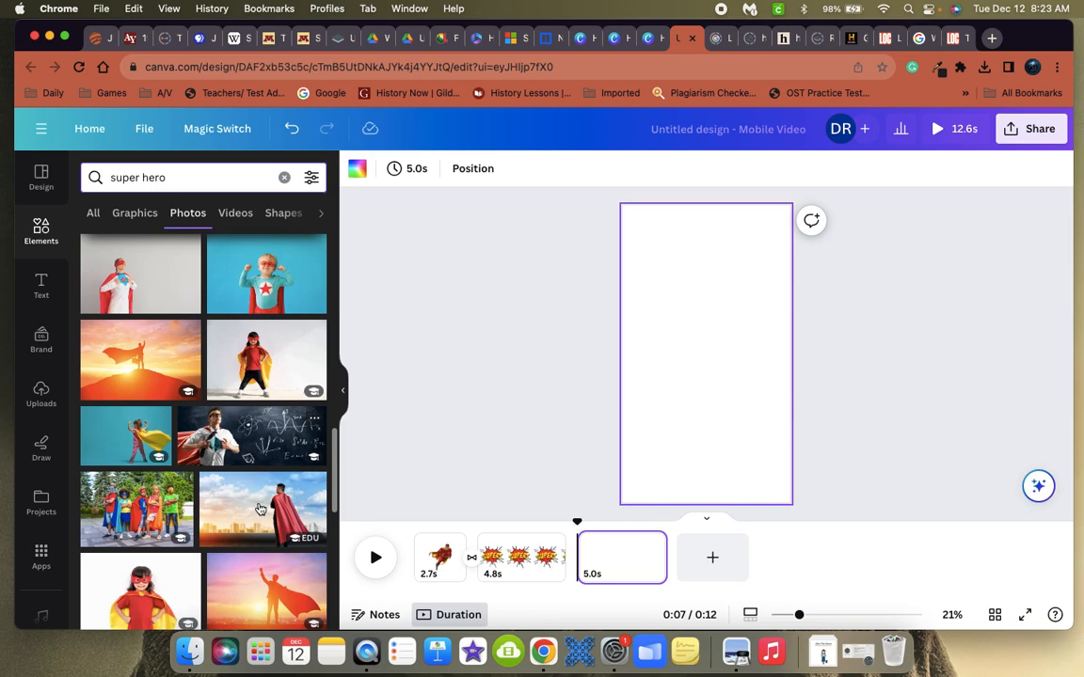
Add the "Enroll Now!" text combination to the blank third page and enlarge it to nearly span the page's width.
{"action": "left_click", "coordinate": [41, 280]}
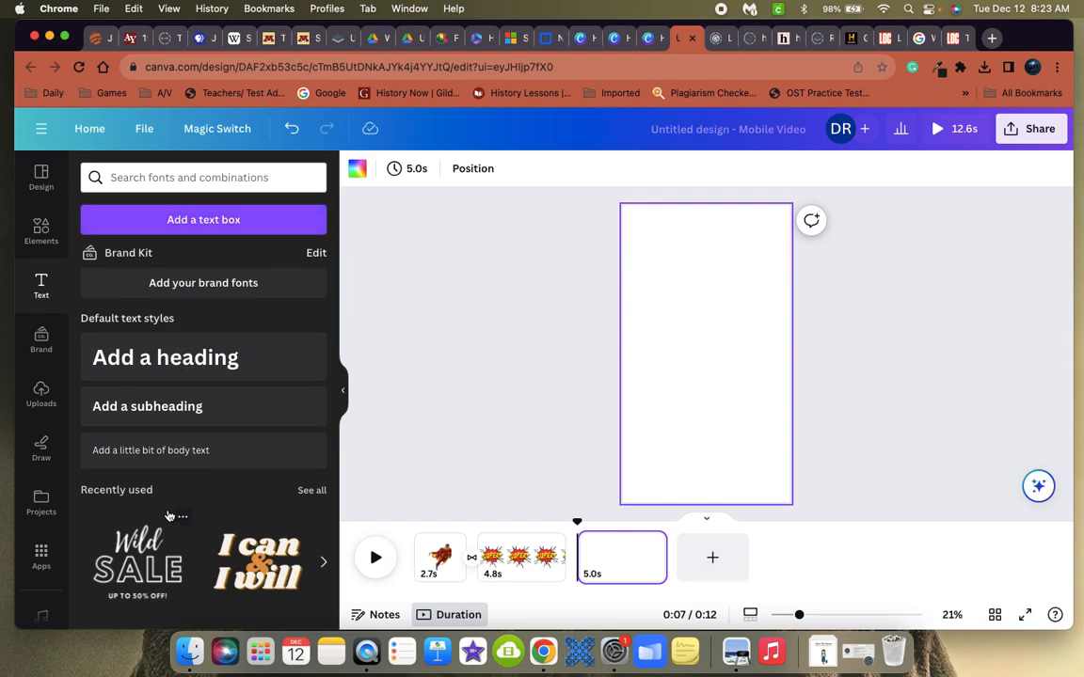
{"action": "scroll", "coordinate": [168, 516], "scroll_direction": "down", "scroll_amount": 10}
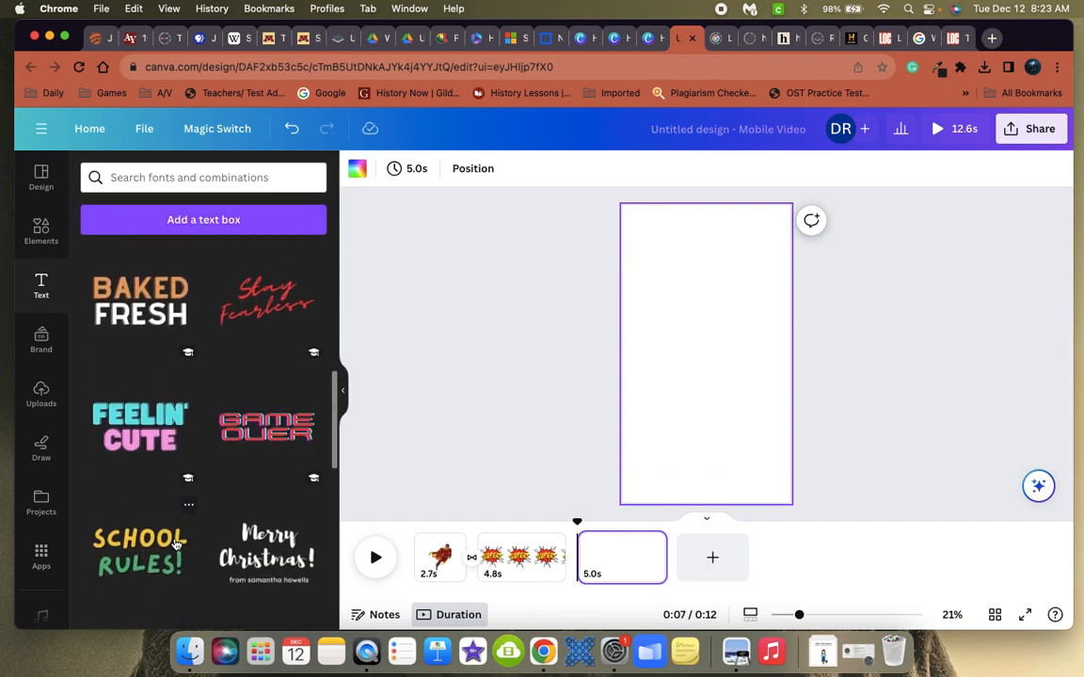
{"action": "scroll", "coordinate": [175, 545], "scroll_direction": "down", "scroll_amount": 6}
{"action": "scroll", "coordinate": [222, 437], "scroll_direction": "down", "scroll_amount": 4}
{"action": "scroll", "coordinate": [222, 437], "scroll_direction": "down", "scroll_amount": 5}
{"action": "scroll", "coordinate": [222, 436], "scroll_direction": "down", "scroll_amount": 5}
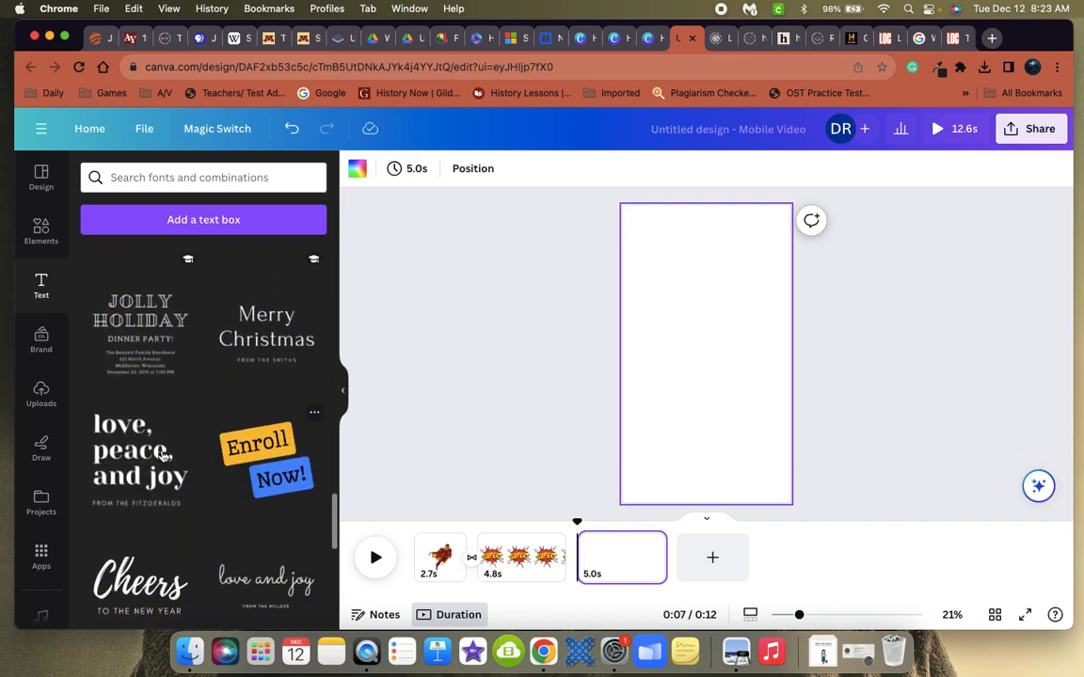
{"action": "left_click", "coordinate": [250, 452]}
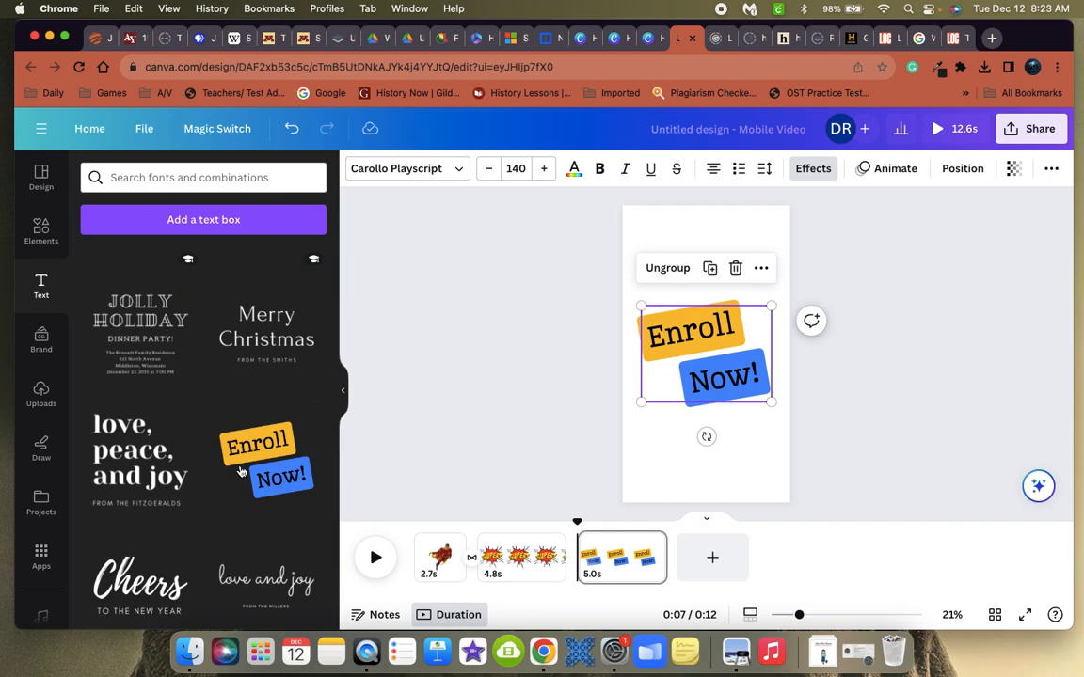
{"action": "left_click_drag", "start_coordinate": [641, 305], "coordinate": [625, 295]}
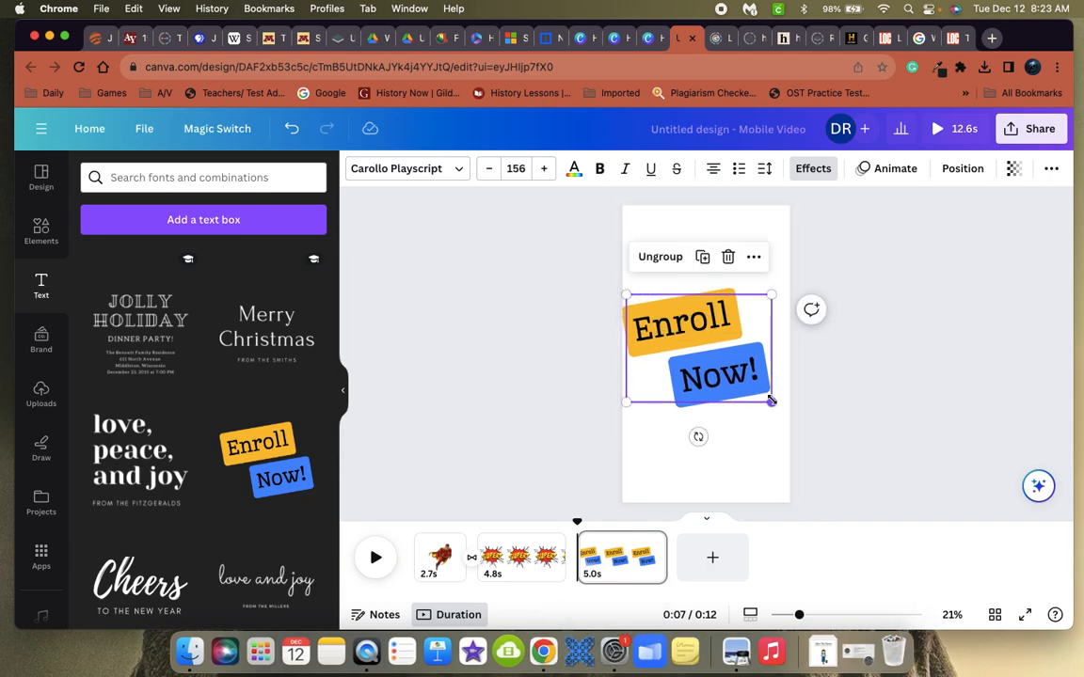
{"action": "left_click_drag", "start_coordinate": [777, 404], "coordinate": [779, 408]}
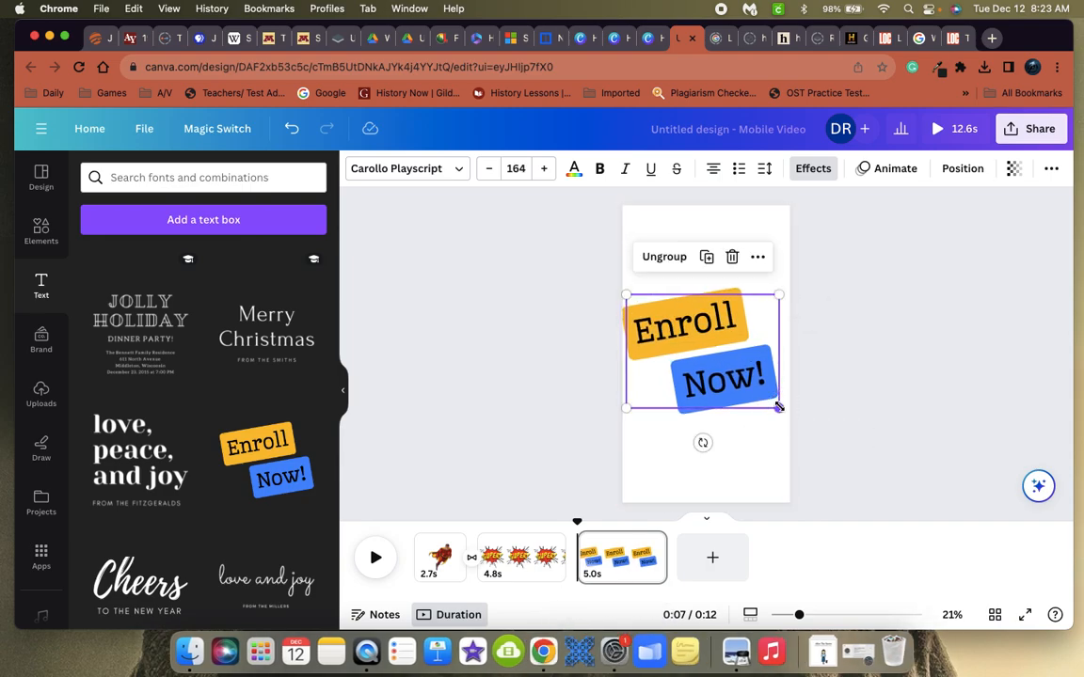
Replace the word "Enroll" with "Change" and reduce its font size to 158.
{"action": "double_click", "coordinate": [686, 320]}
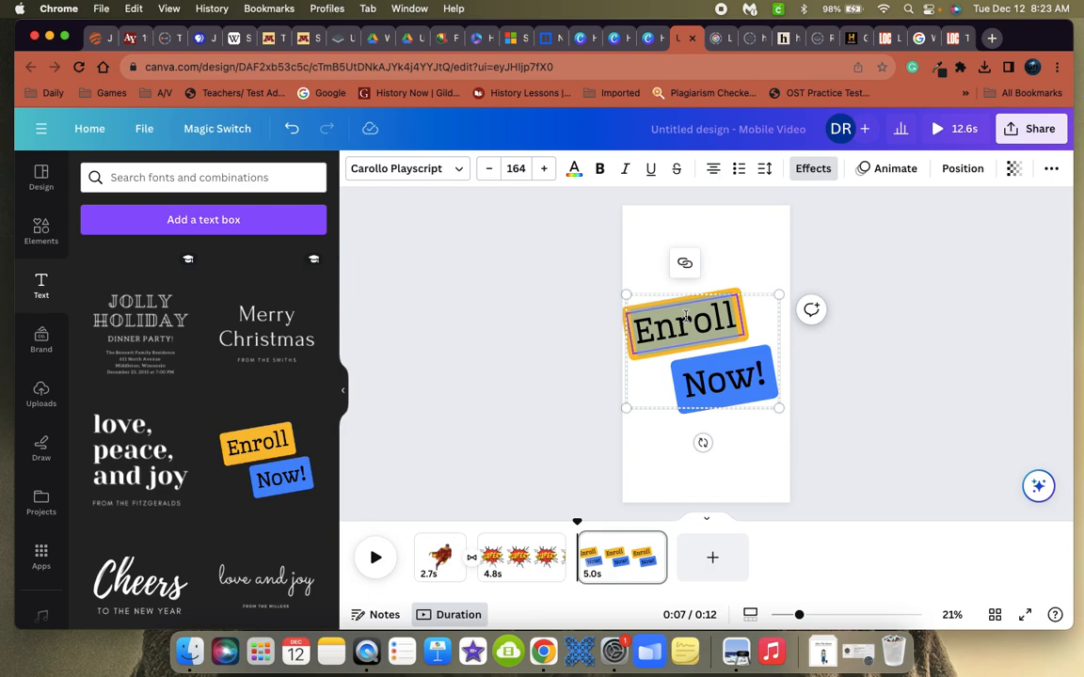
{"action": "type", "text": "Change"}
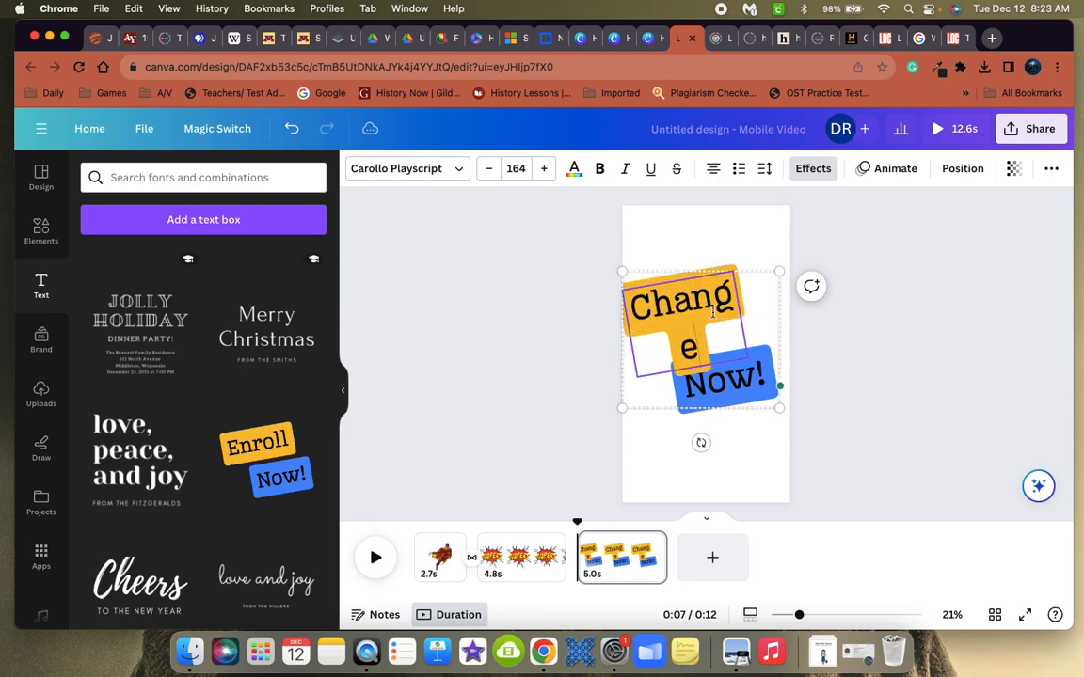
{"action": "left_click_drag", "start_coordinate": [698, 339], "coordinate": [580, 271]}
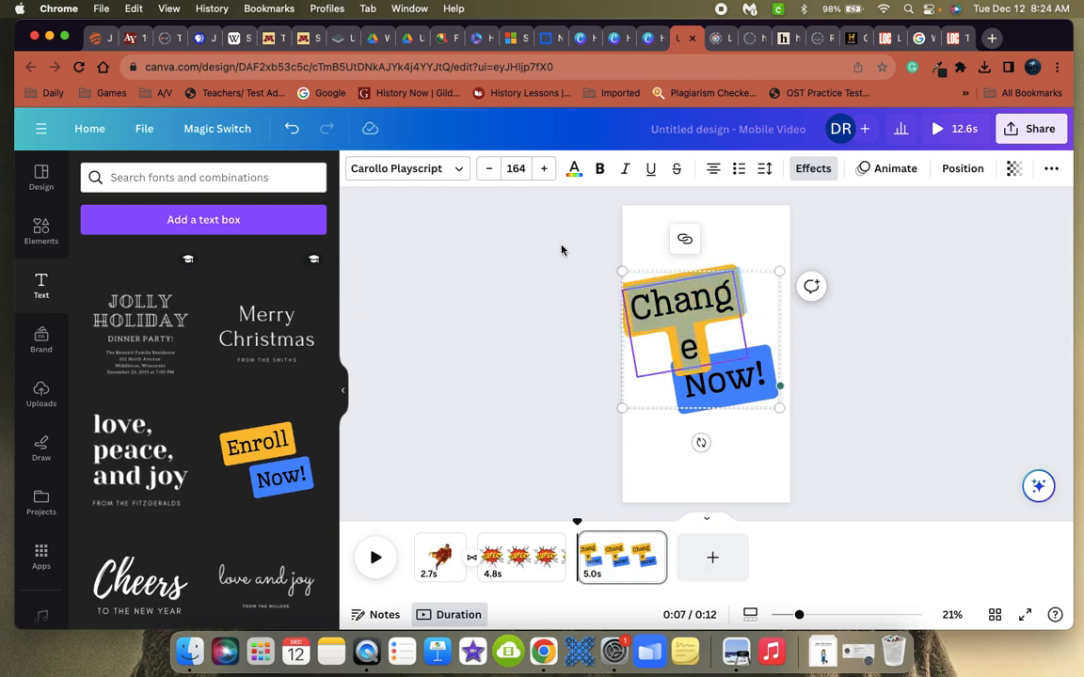
{"action": "left_click", "coordinate": [489, 169]}
{"action": "left_click", "coordinate": [490, 170]}
{"action": "left_click", "coordinate": [489, 169]}
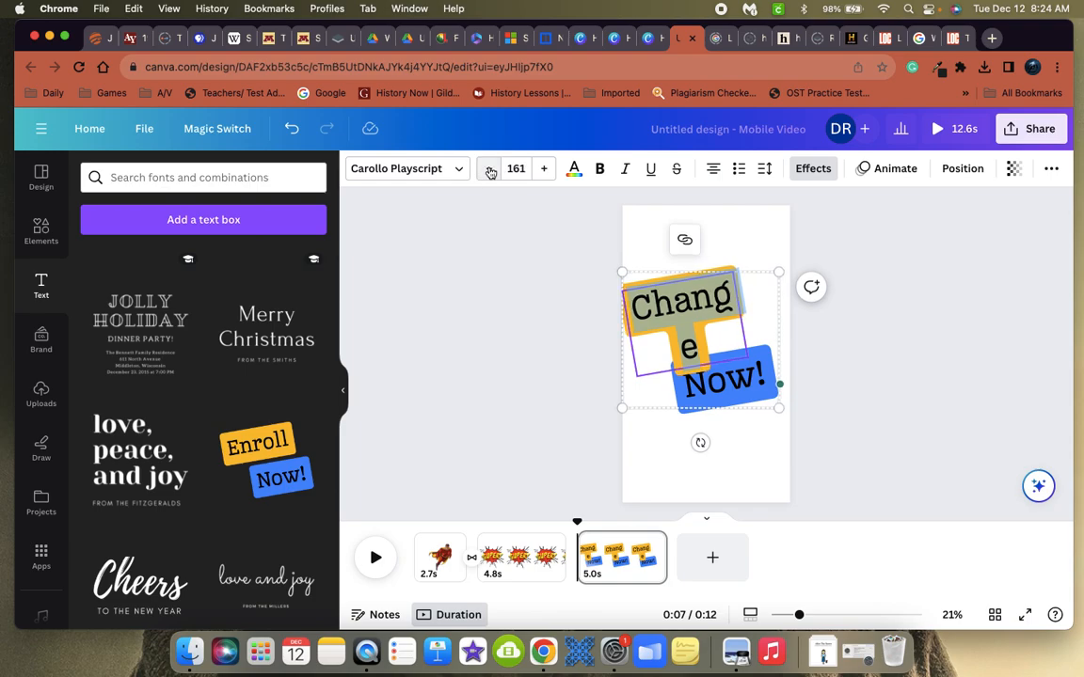
{"action": "left_click", "coordinate": [489, 169]}
{"action": "left_click", "coordinate": [489, 169]}
{"action": "left_click", "coordinate": [489, 170]}
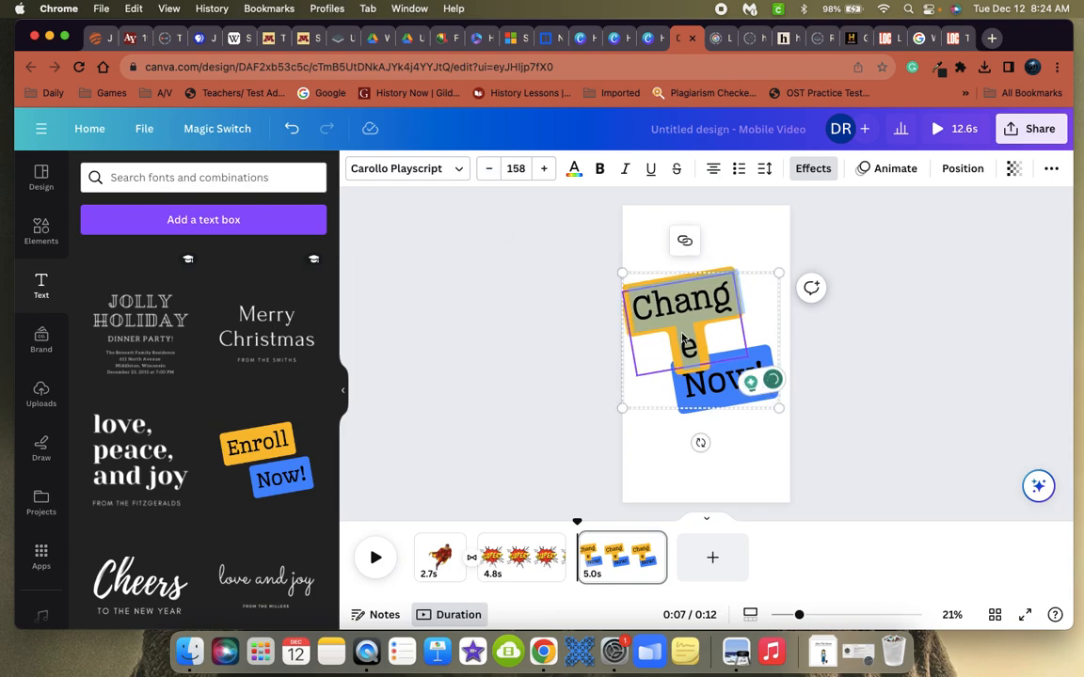
Reduce the "Change" text's font size further to 145 so the word fits on one line.
{"action": "left_click", "coordinate": [842, 340]}
{"action": "left_click", "coordinate": [682, 307]}
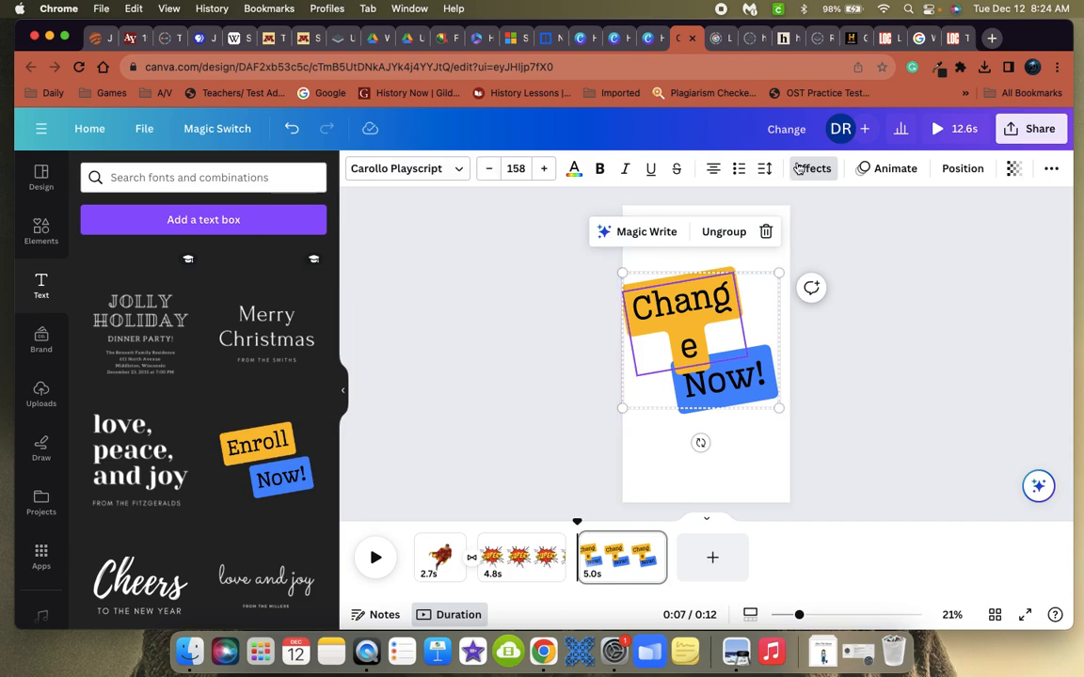
{"action": "left_click", "coordinate": [491, 170]}
{"action": "left_click", "coordinate": [491, 171]}
{"action": "left_click", "coordinate": [491, 170]}
{"action": "left_click", "coordinate": [492, 170]}
{"action": "left_click", "coordinate": [491, 171]}
{"action": "left_click", "coordinate": [491, 170]}
{"action": "left_click", "coordinate": [492, 171]}
{"action": "left_click", "coordinate": [515, 168]}
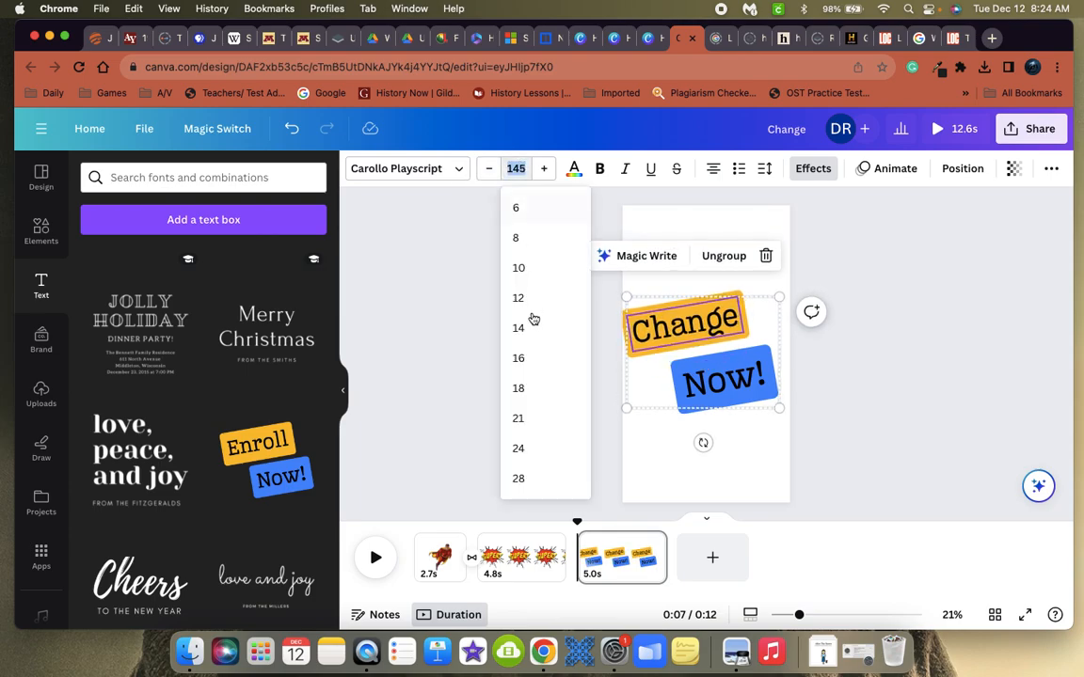
{"action": "left_click", "coordinate": [673, 282]}
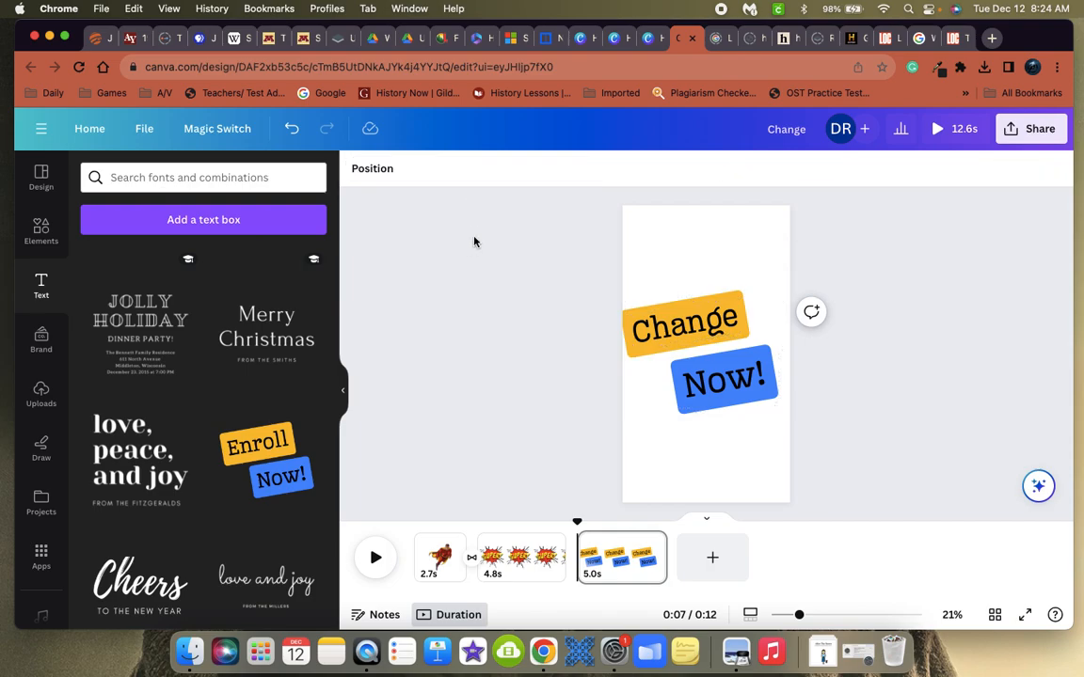
Replace the word "Now!" with "cat" and shrink the whole text group slightly.
{"action": "left_click", "coordinate": [696, 335]}
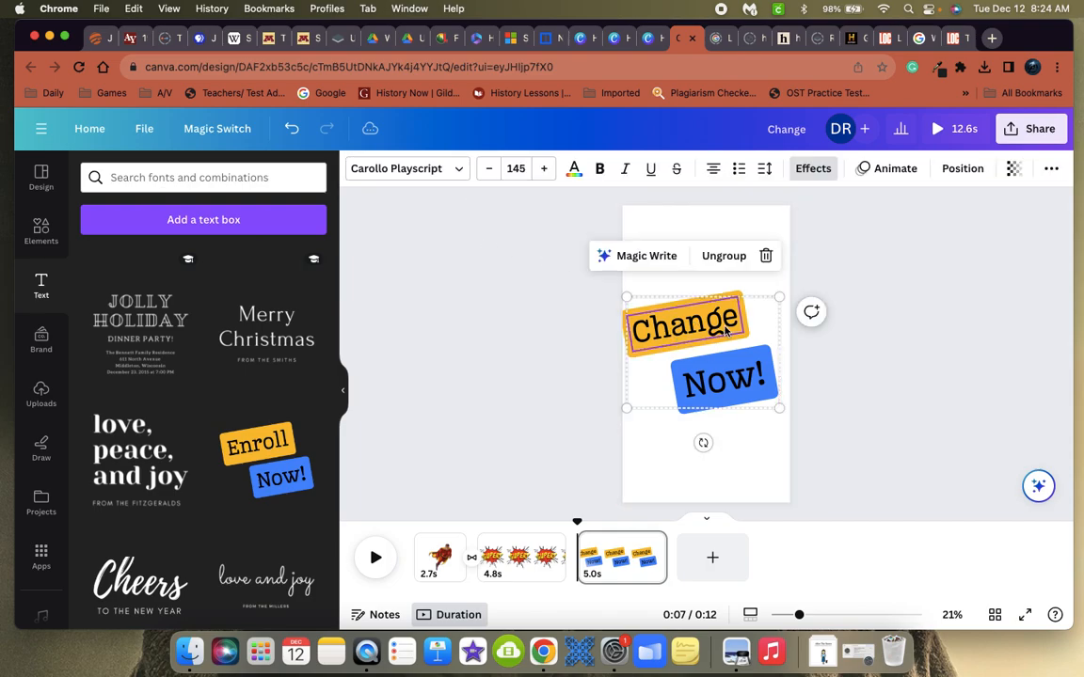
{"action": "left_click", "coordinate": [674, 347]}
{"action": "left_click", "coordinate": [733, 380]}
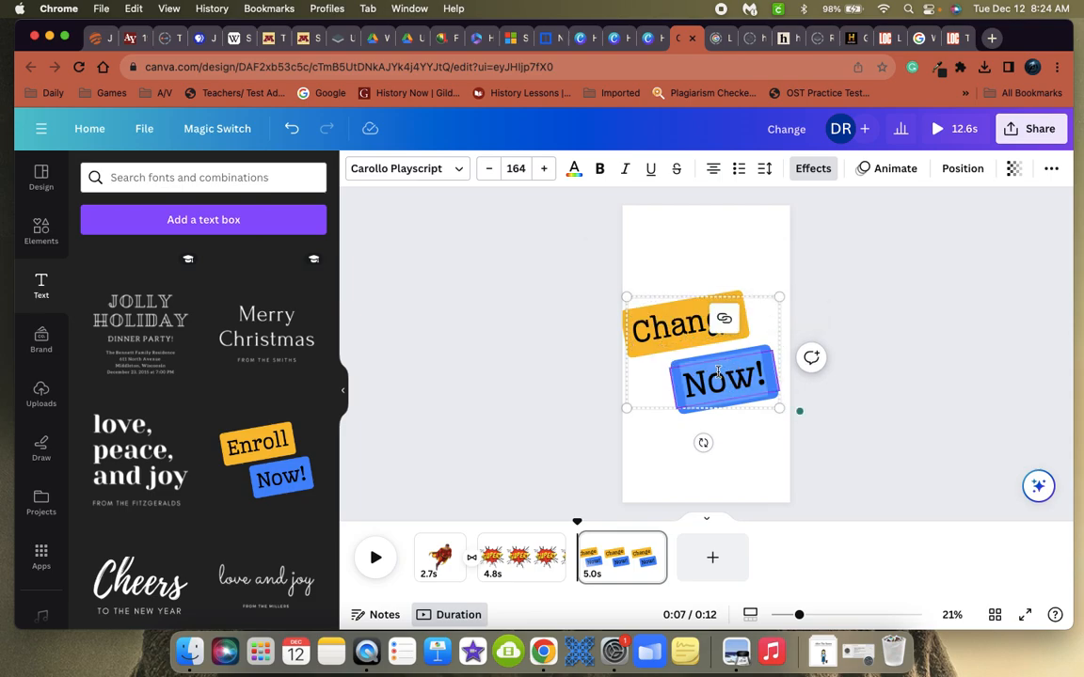
{"action": "type", "text": "cat"}
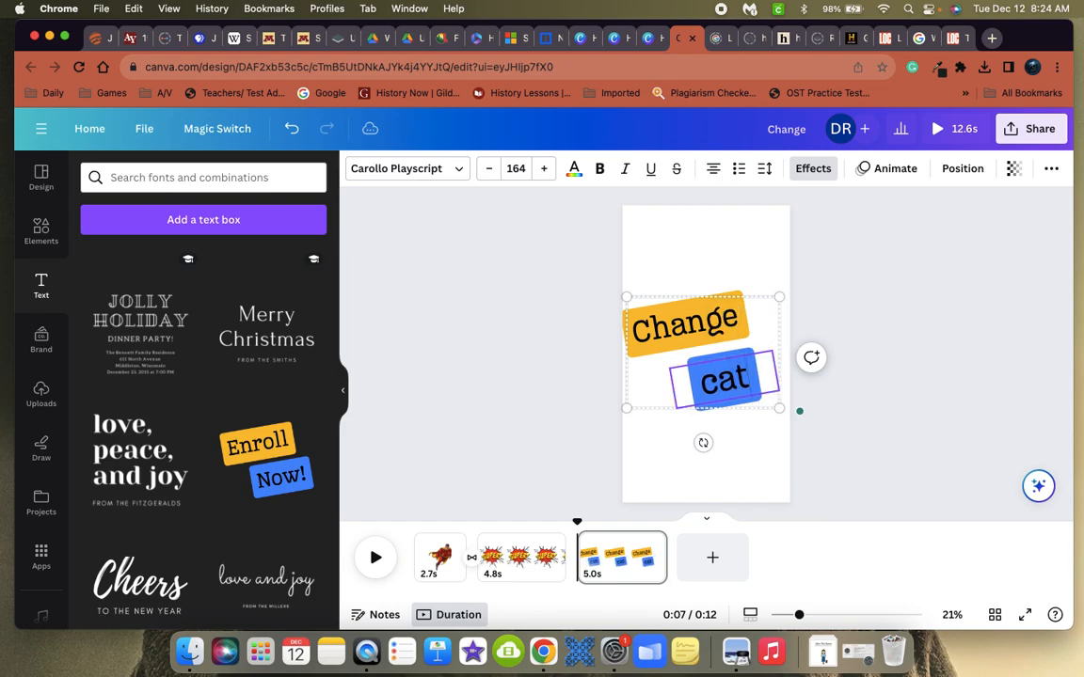
{"action": "left_click", "coordinate": [911, 356]}
{"action": "left_click", "coordinate": [662, 322]}
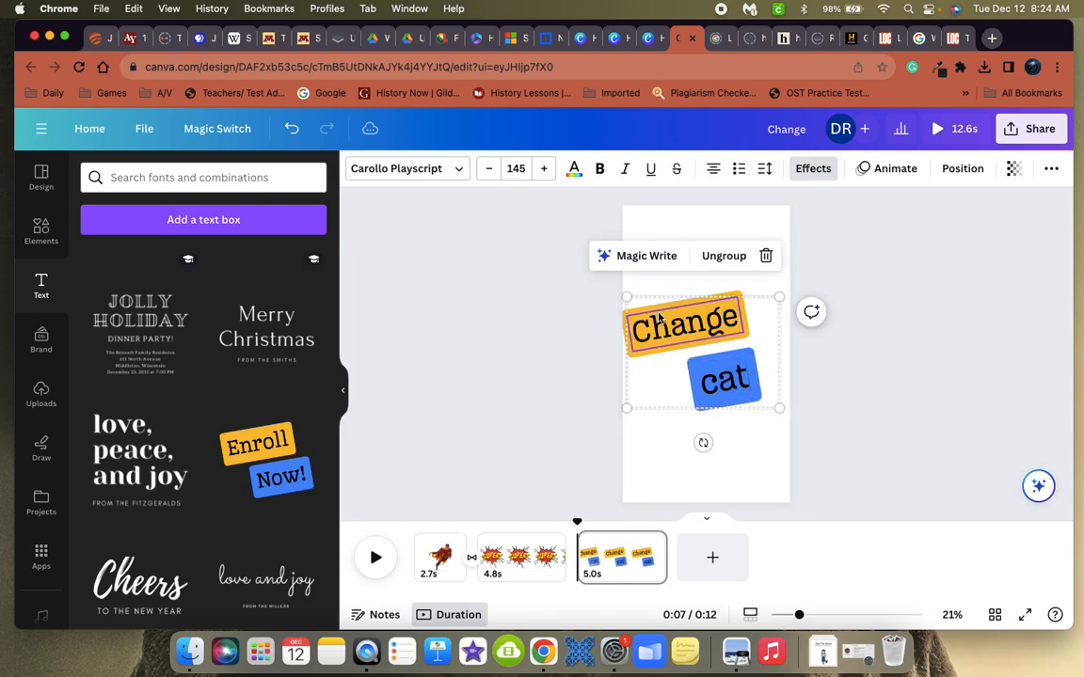
{"action": "left_click_drag", "start_coordinate": [602, 274], "coordinate": [625, 311]}
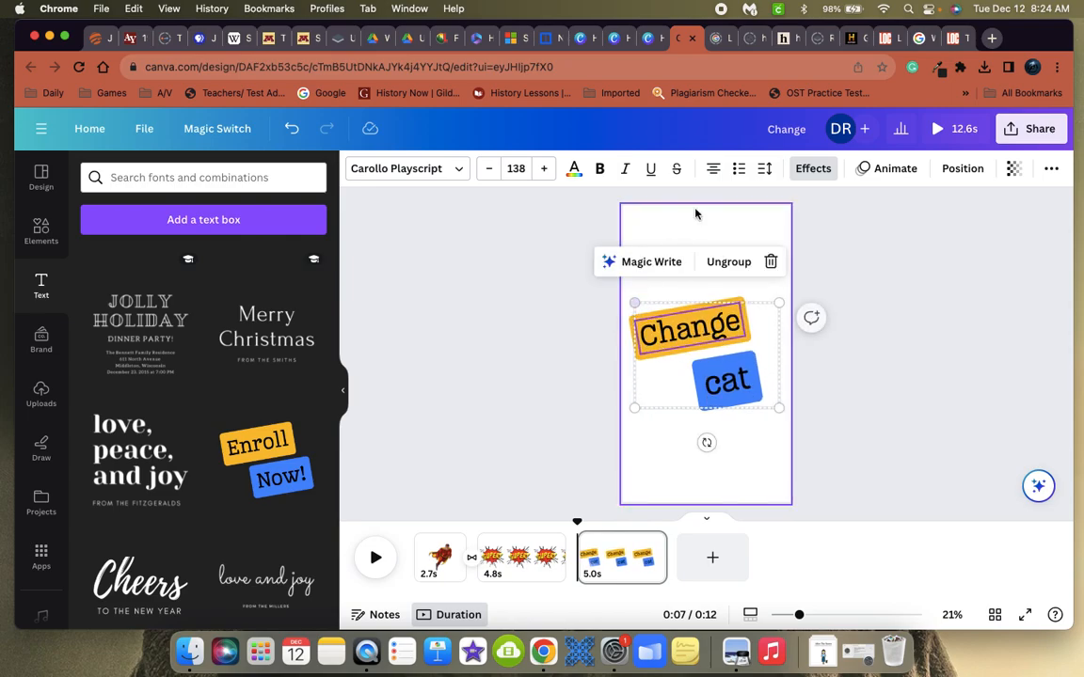
Try the bulleted and numbered list formats on the "Change" text and turn list formatting off again.
{"action": "left_click", "coordinate": [740, 169]}
{"action": "left_click", "coordinate": [742, 169]}
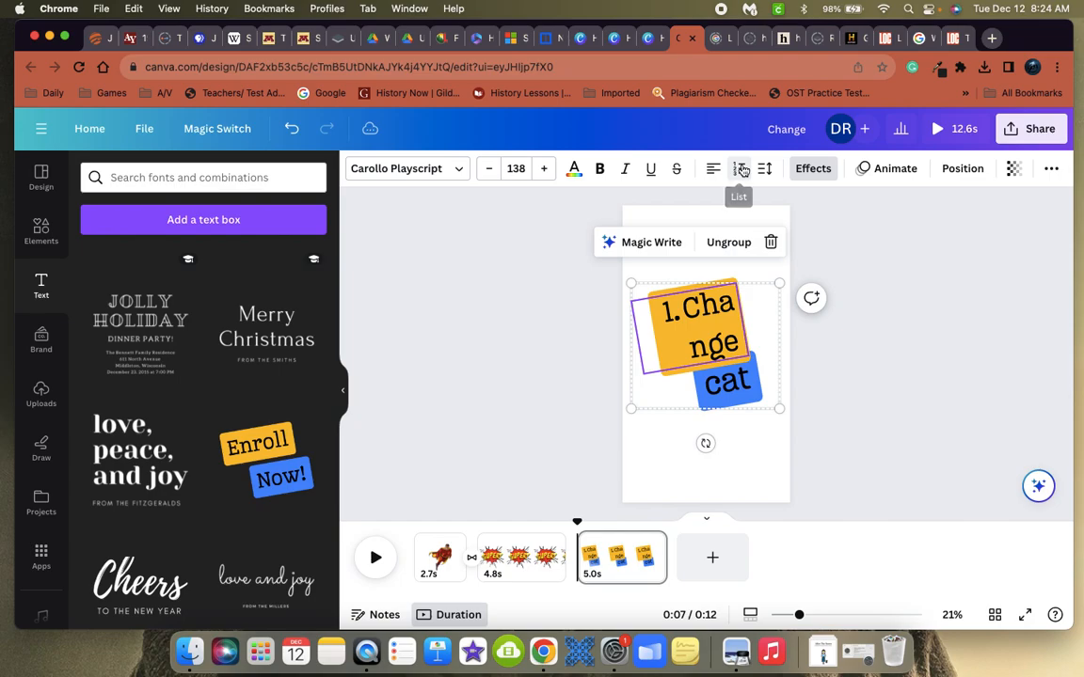
{"action": "left_click", "coordinate": [743, 170]}
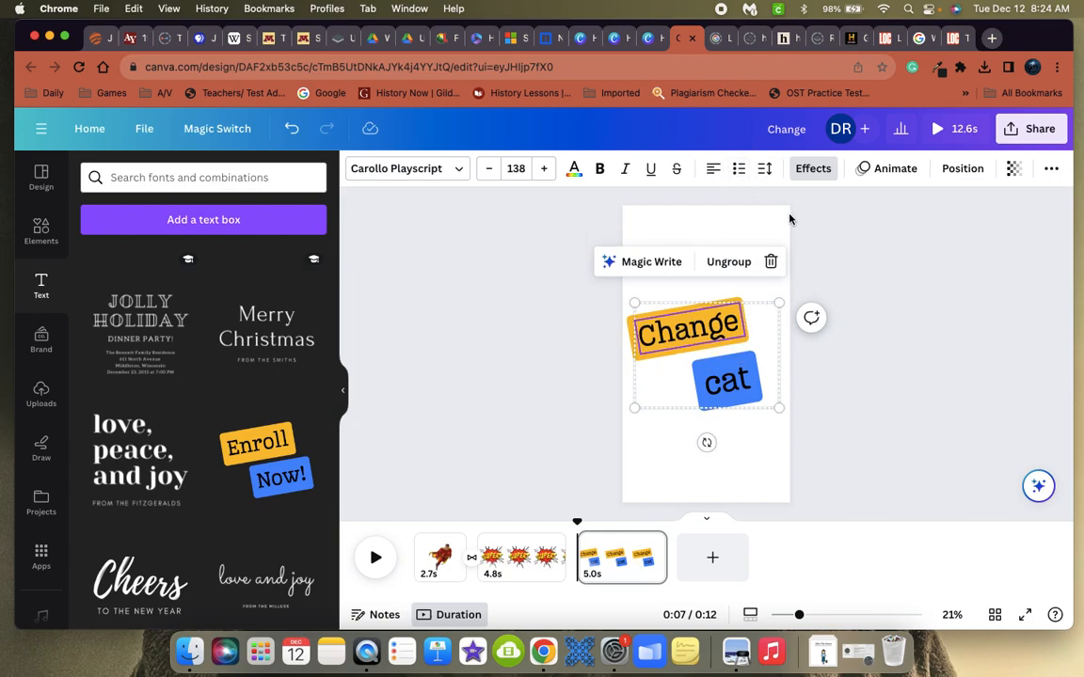
Set the "Change" text's letter spacing to -49 and its line spacing to 1.38.
{"action": "left_click", "coordinate": [765, 168]}
{"action": "mouse_move", "coordinate": [795, 228]}
{"action": "left_mouse_down"}
{"action": "mouse_move", "coordinate": [823, 227]}
{"action": "mouse_move", "coordinate": [758, 229]}
{"action": "mouse_move", "coordinate": [791, 230]}
{"action": "left_mouse_up"}
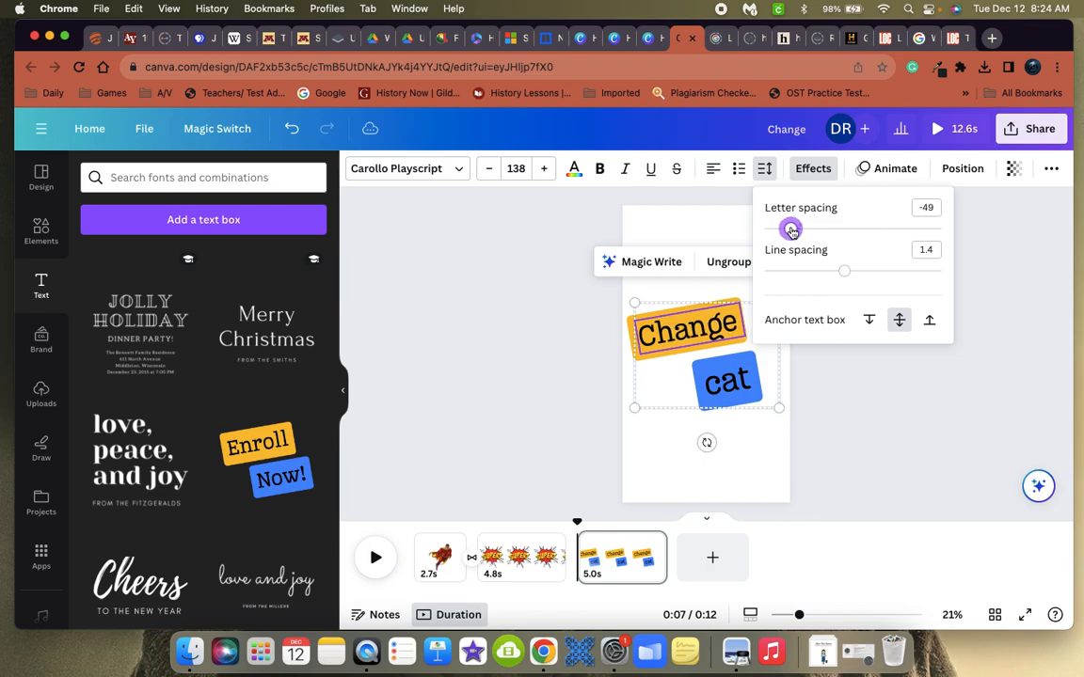
{"action": "mouse_move", "coordinate": [840, 275]}
{"action": "left_mouse_down"}
{"action": "mouse_move", "coordinate": [783, 274]}
{"action": "mouse_move", "coordinate": [842, 271]}
{"action": "left_mouse_up"}
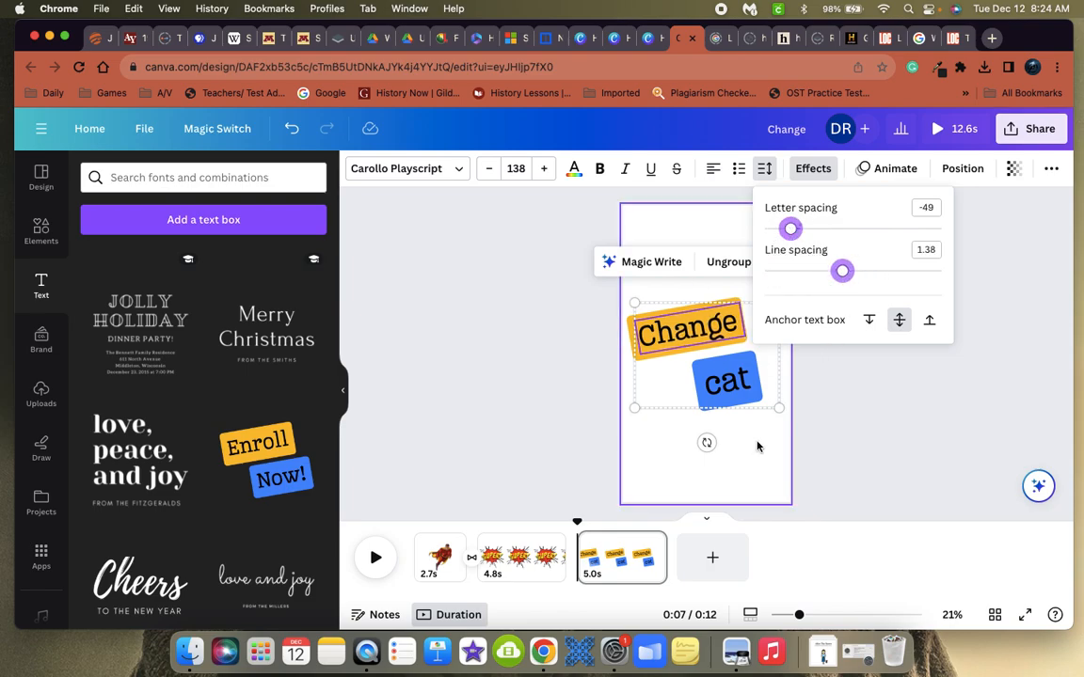
{"action": "left_click", "coordinate": [773, 325]}
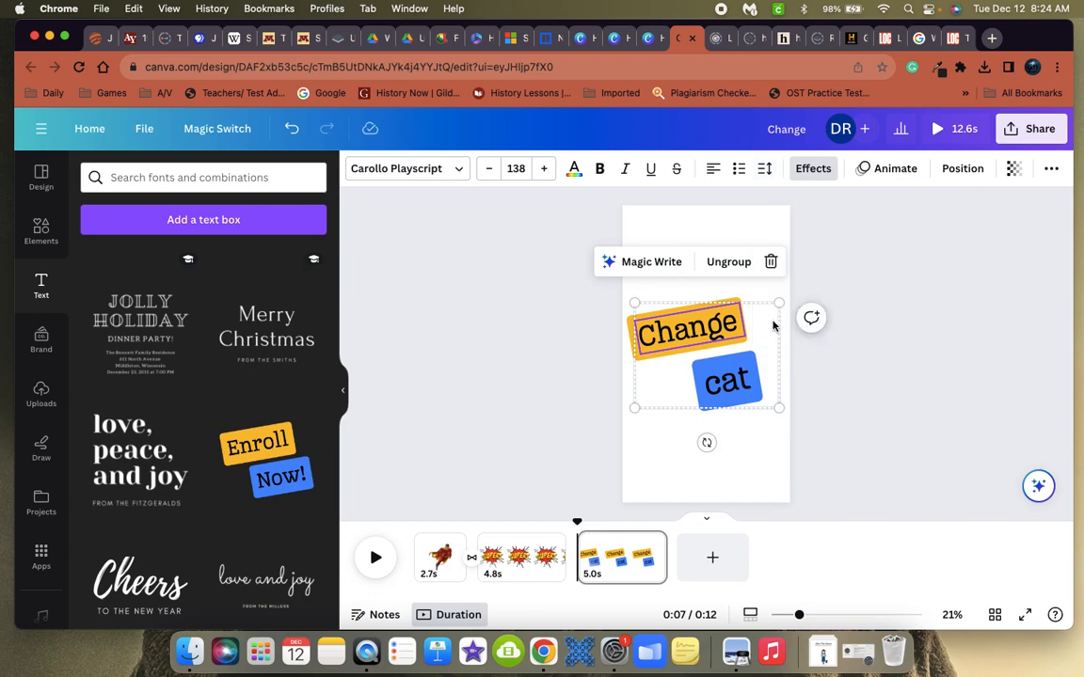
Ungroup the text combination and move "Change" up near the page's upper edge, apart from "cat".
{"action": "left_click", "coordinate": [730, 361]}
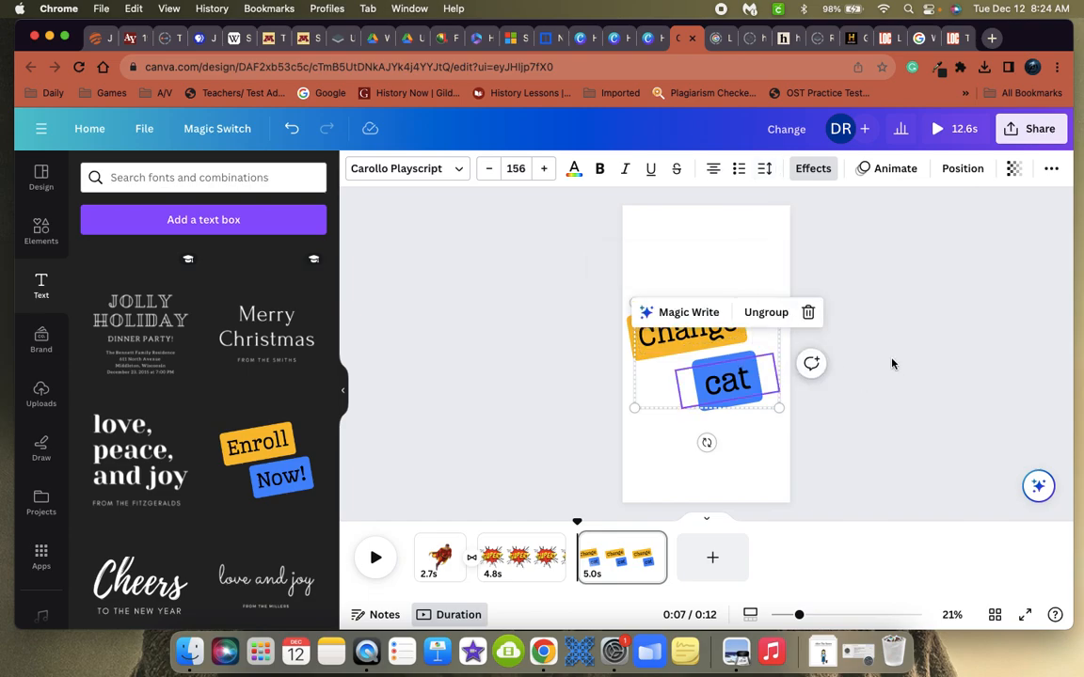
{"action": "left_click", "coordinate": [769, 311]}
{"action": "left_click_drag", "start_coordinate": [731, 335], "coordinate": [689, 245]}
{"action": "left_click", "coordinate": [838, 331]}
{"action": "left_click", "coordinate": [718, 290]}
{"action": "left_click", "coordinate": [728, 367]}
{"action": "left_click", "coordinate": [730, 348]}
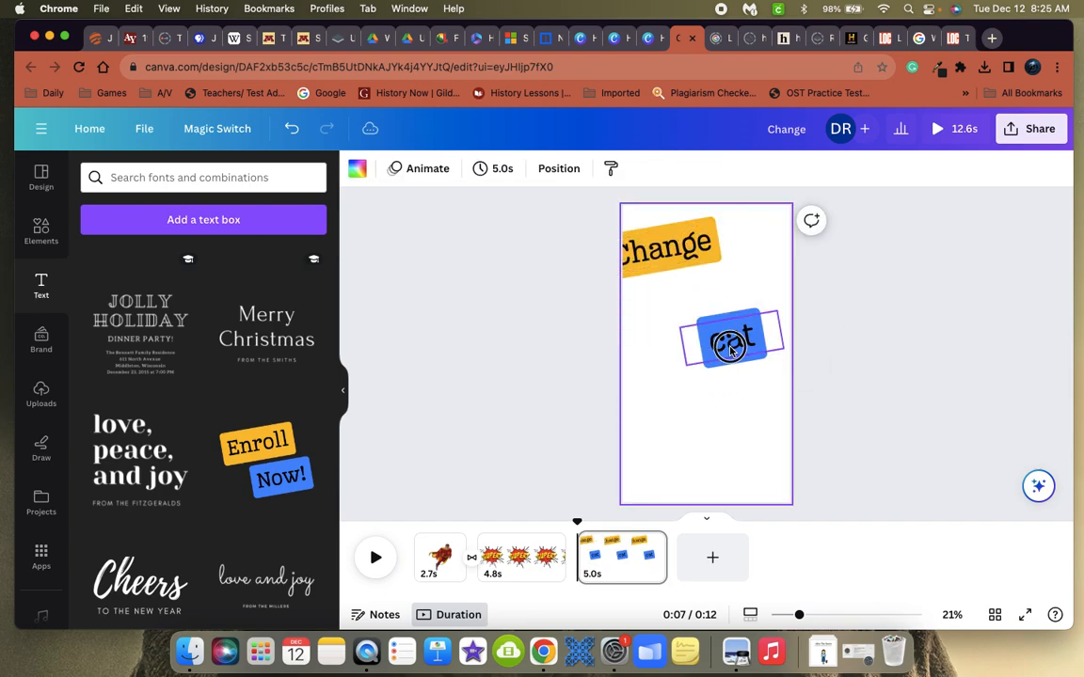
{"action": "left_click", "coordinate": [827, 379]}
Delete the "Change" and "cat" text boxes from the third page.
{"action": "left_click", "coordinate": [673, 264]}
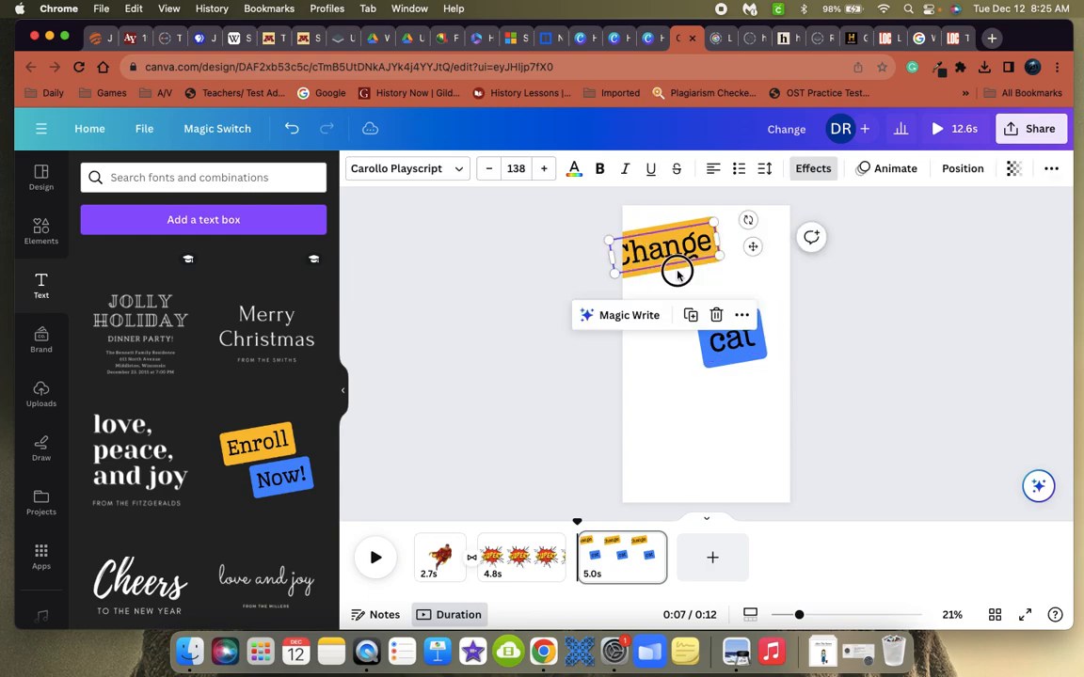
{"action": "left_click", "coordinate": [715, 314]}
{"action": "left_click", "coordinate": [726, 339]}
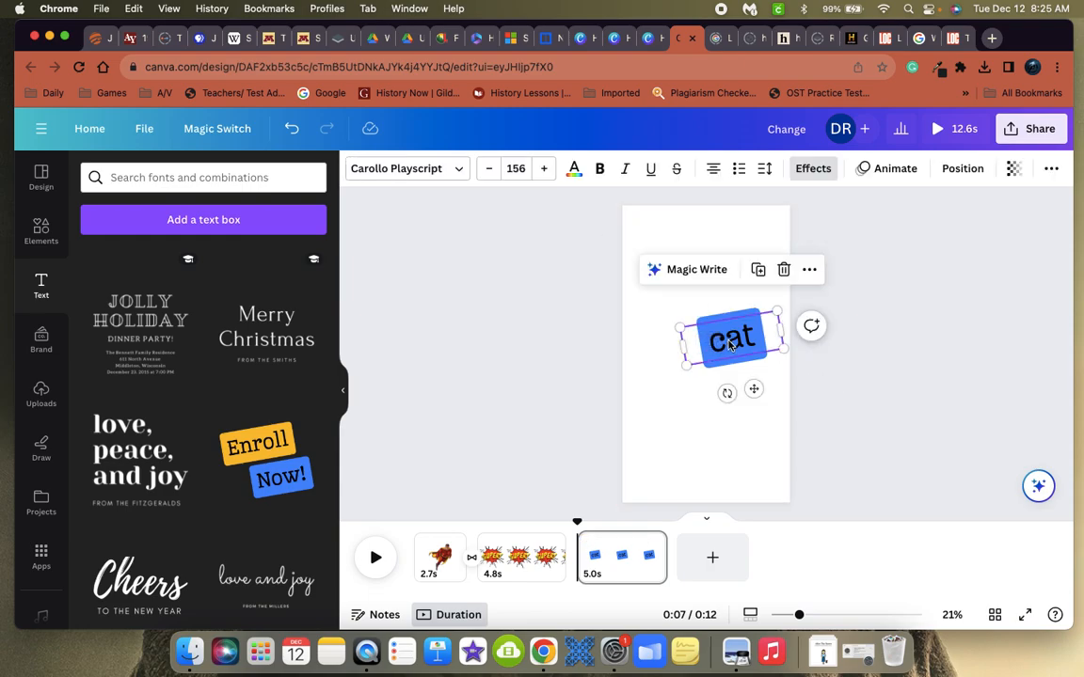
{"action": "left_click", "coordinate": [781, 266]}
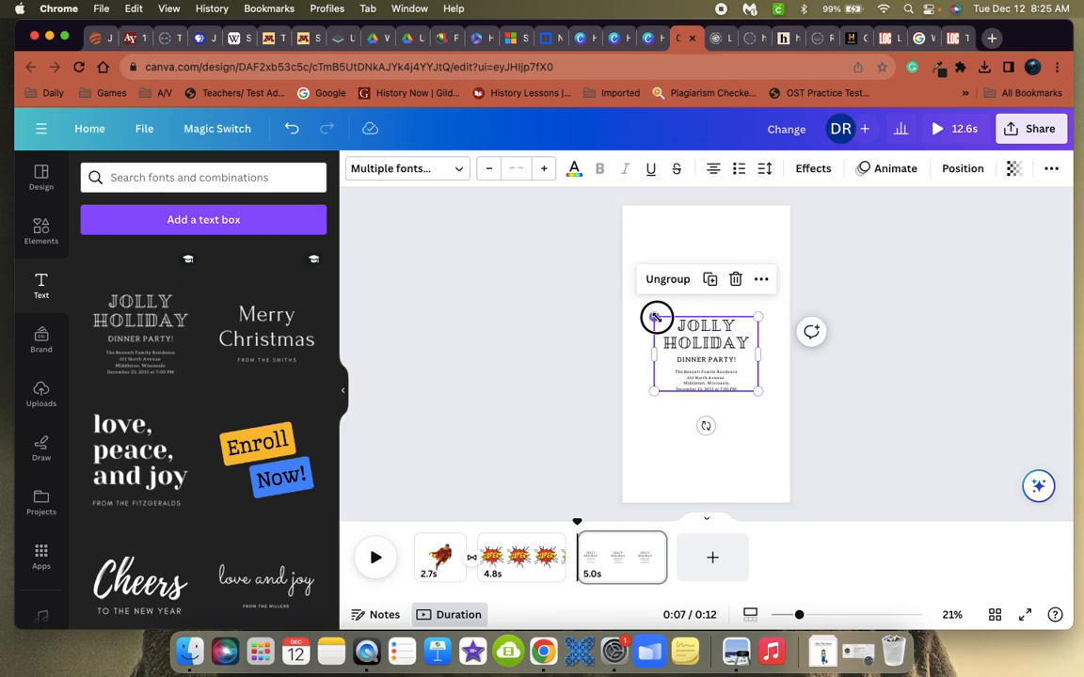
Add the "Jolly Holiday Dinner Party!" text combination to the third page and enlarge it from opposite corners.
{"action": "left_click_drag", "start_coordinate": [653, 317], "coordinate": [639, 306]}
{"action": "left_click_drag", "start_coordinate": [759, 390], "coordinate": [769, 399]}
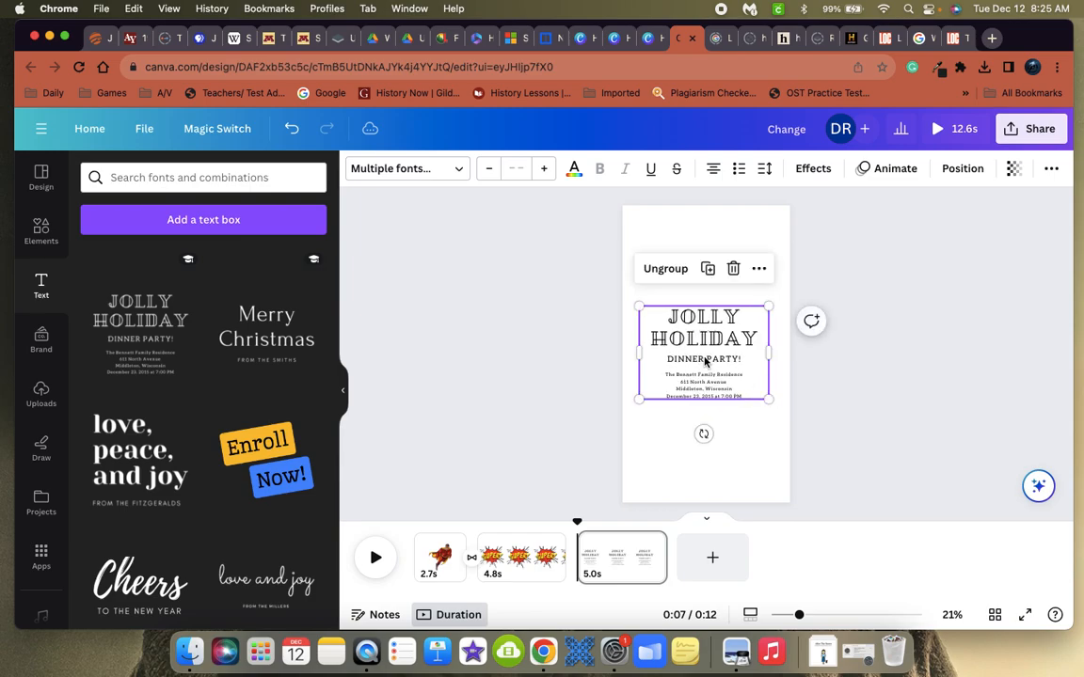
Examine the text color choices for "Jolly Holiday", including the custom color picker, photo colors and default colors.
{"action": "left_click", "coordinate": [706, 325]}
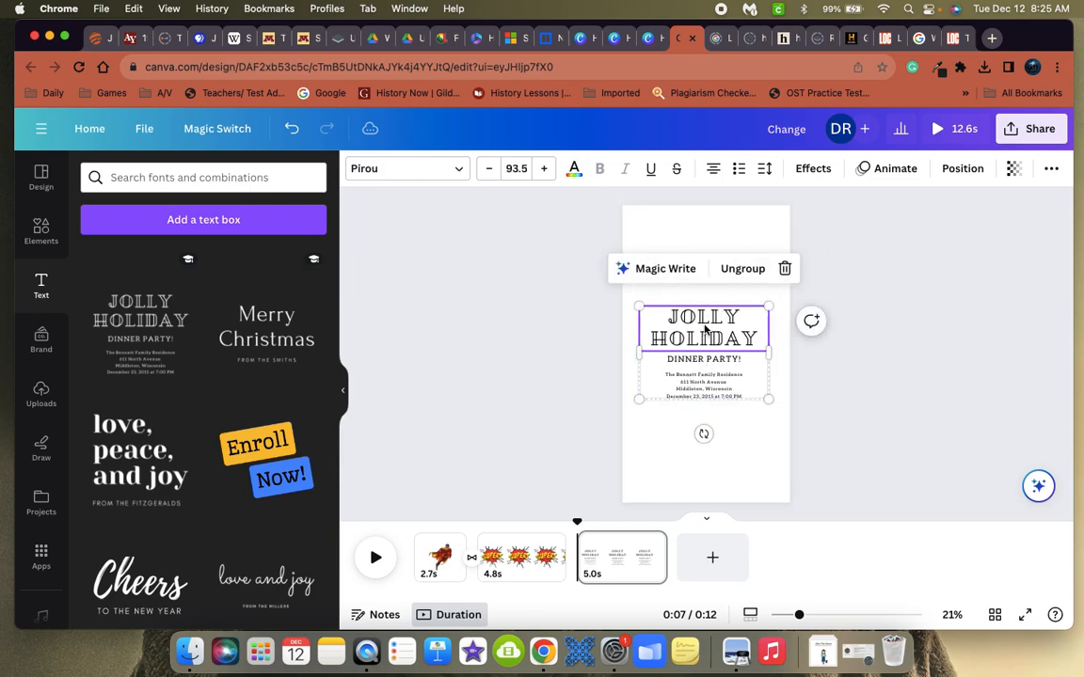
{"action": "left_click", "coordinate": [703, 323]}
{"action": "left_click", "coordinate": [574, 172]}
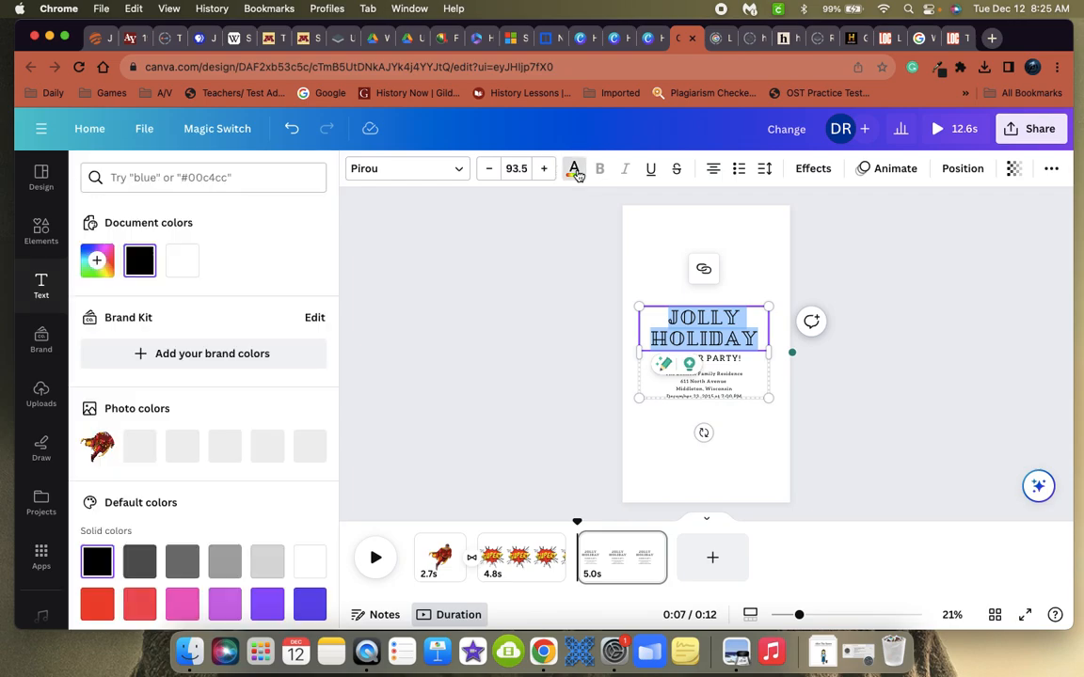
{"action": "scroll", "coordinate": [193, 401], "scroll_direction": "down", "scroll_amount": 2}
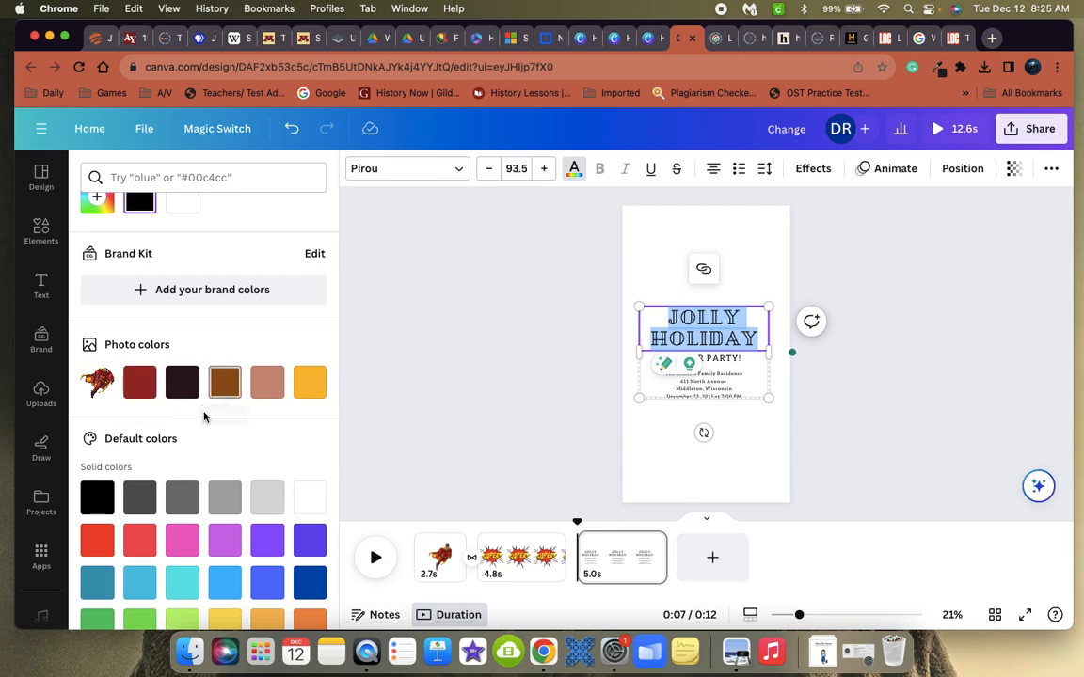
{"action": "scroll", "coordinate": [225, 428], "scroll_direction": "up", "scroll_amount": 2}
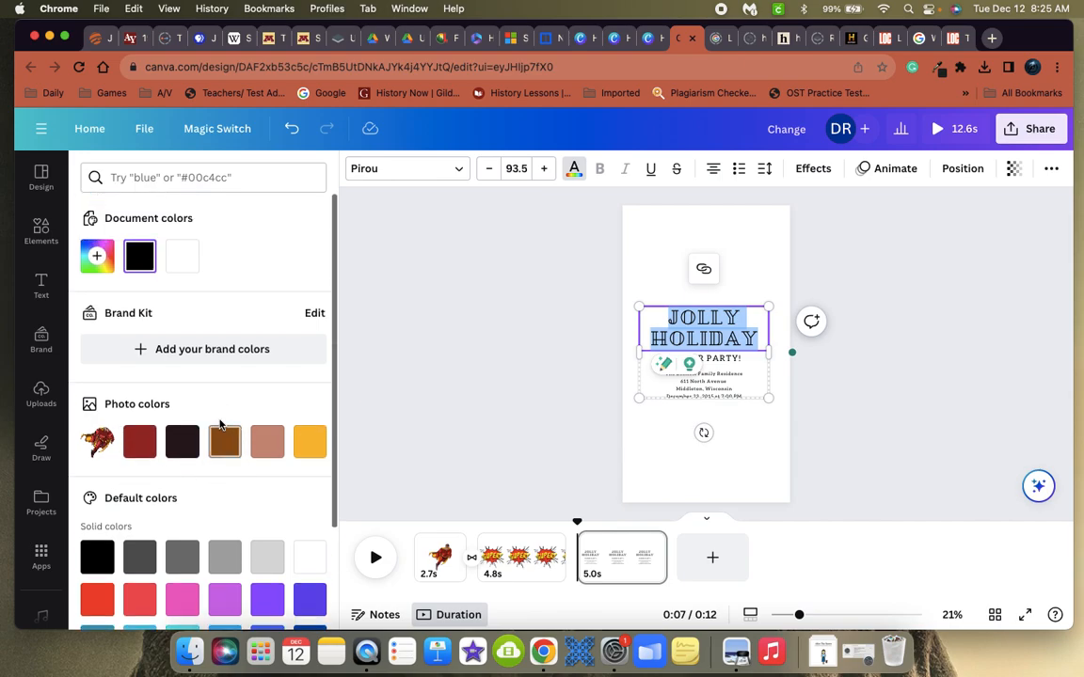
{"action": "left_click", "coordinate": [99, 261]}
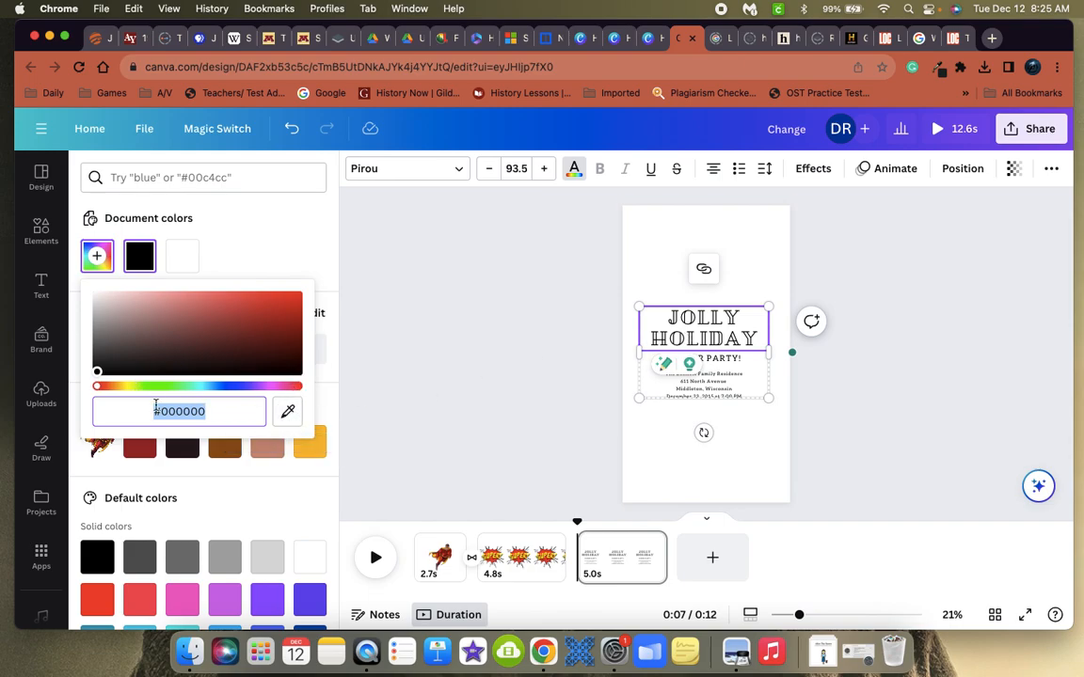
{"action": "left_click", "coordinate": [255, 478]}
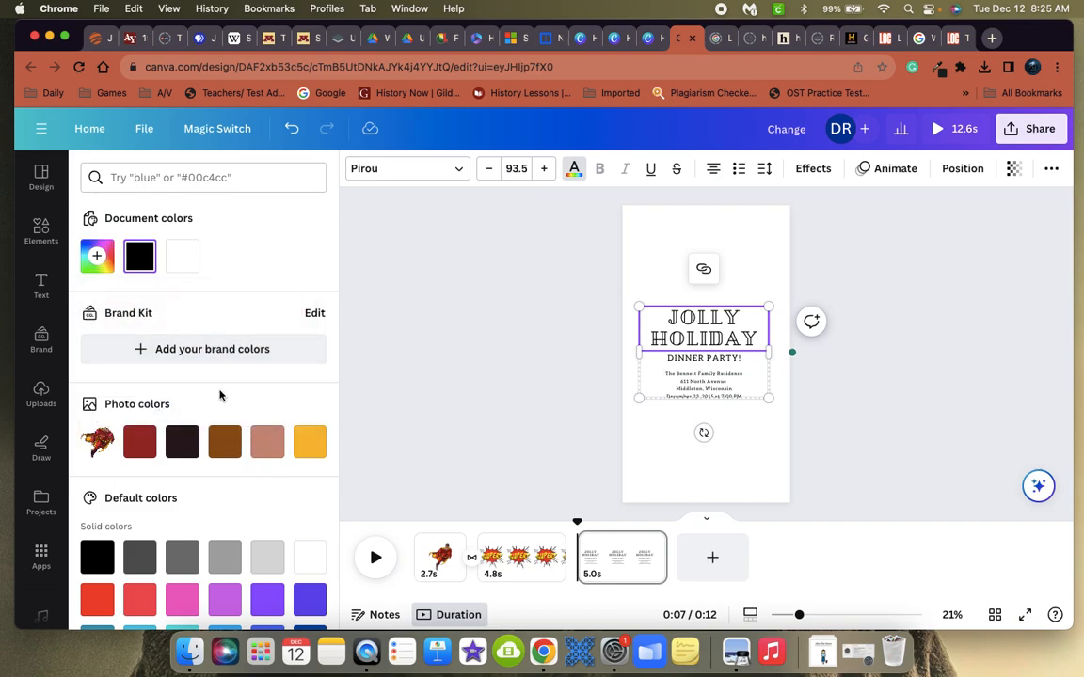
{"action": "scroll", "coordinate": [244, 452], "scroll_direction": "down", "scroll_amount": 3}
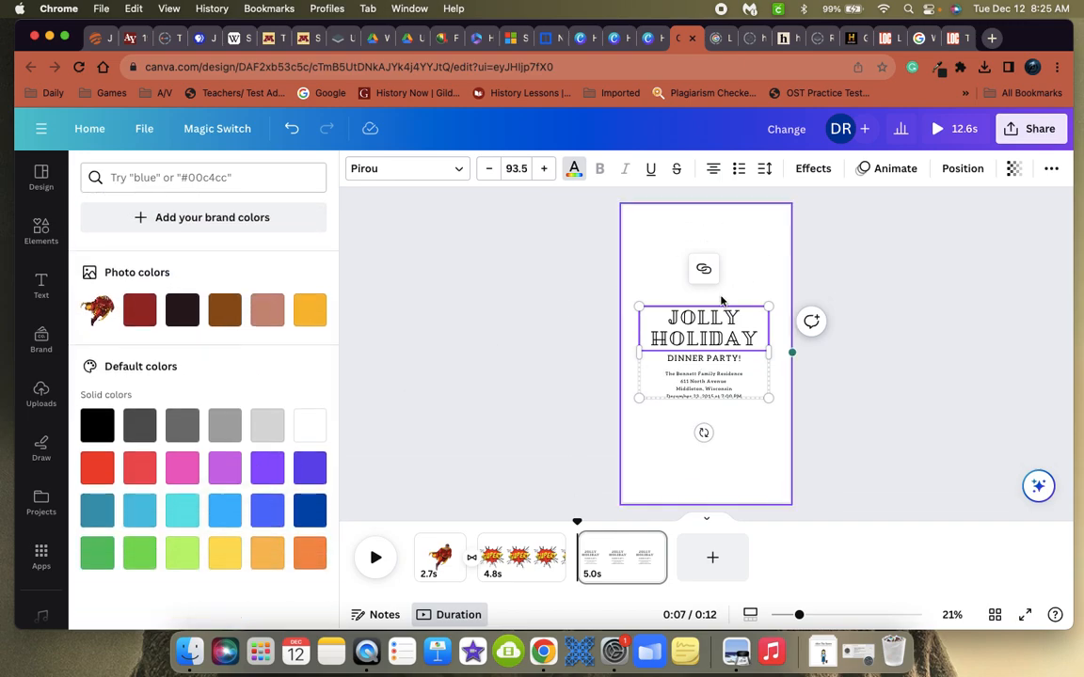
Try the Shadow, Lift and Outline effects on the "Jolly Holiday" text and settle on Glitch.
{"action": "left_click", "coordinate": [813, 168]}
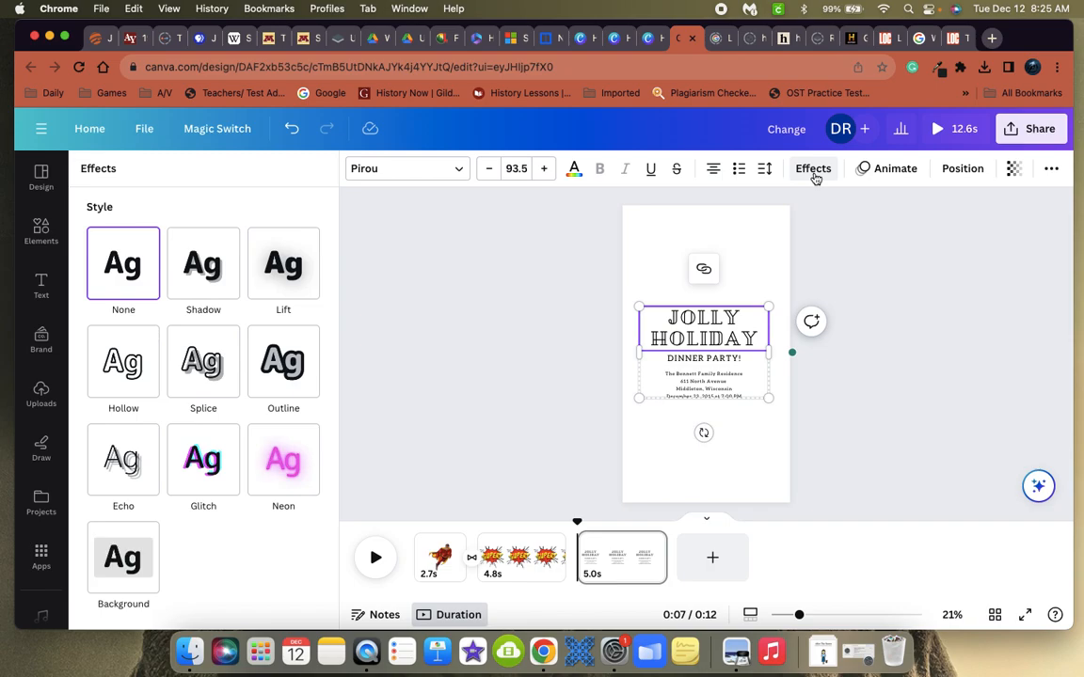
{"action": "left_click", "coordinate": [208, 271]}
{"action": "left_click", "coordinate": [280, 271]}
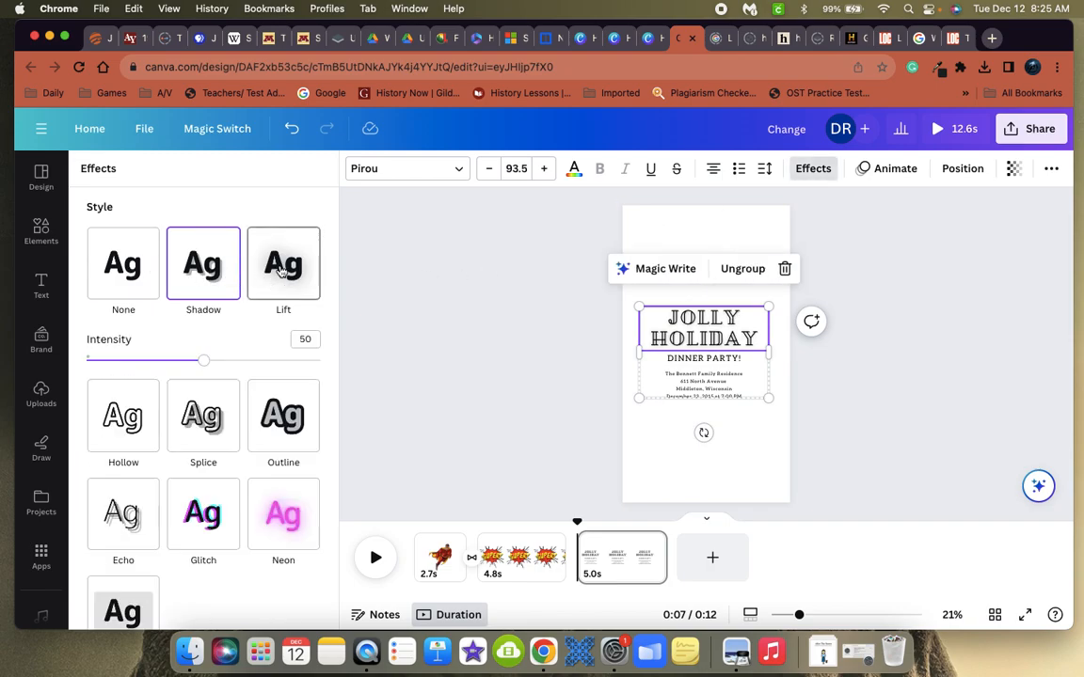
{"action": "left_click_drag", "start_coordinate": [212, 366], "coordinate": [263, 363]}
{"action": "left_click", "coordinate": [275, 416]}
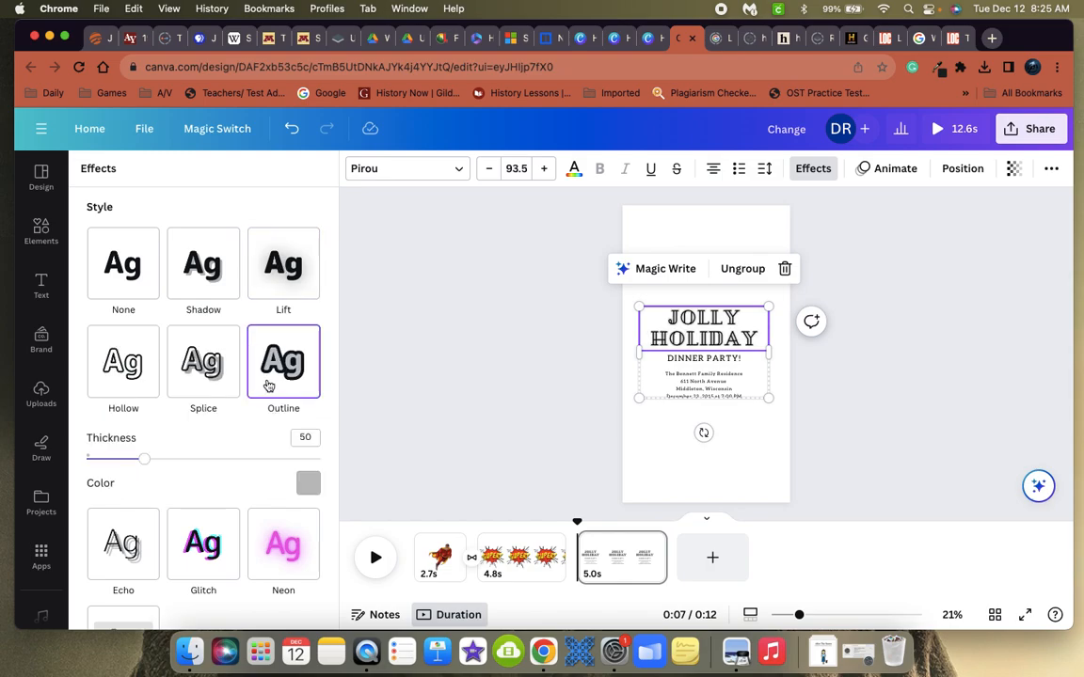
{"action": "scroll", "coordinate": [155, 520], "scroll_direction": "down", "scroll_amount": 3}
{"action": "left_click", "coordinate": [206, 382]}
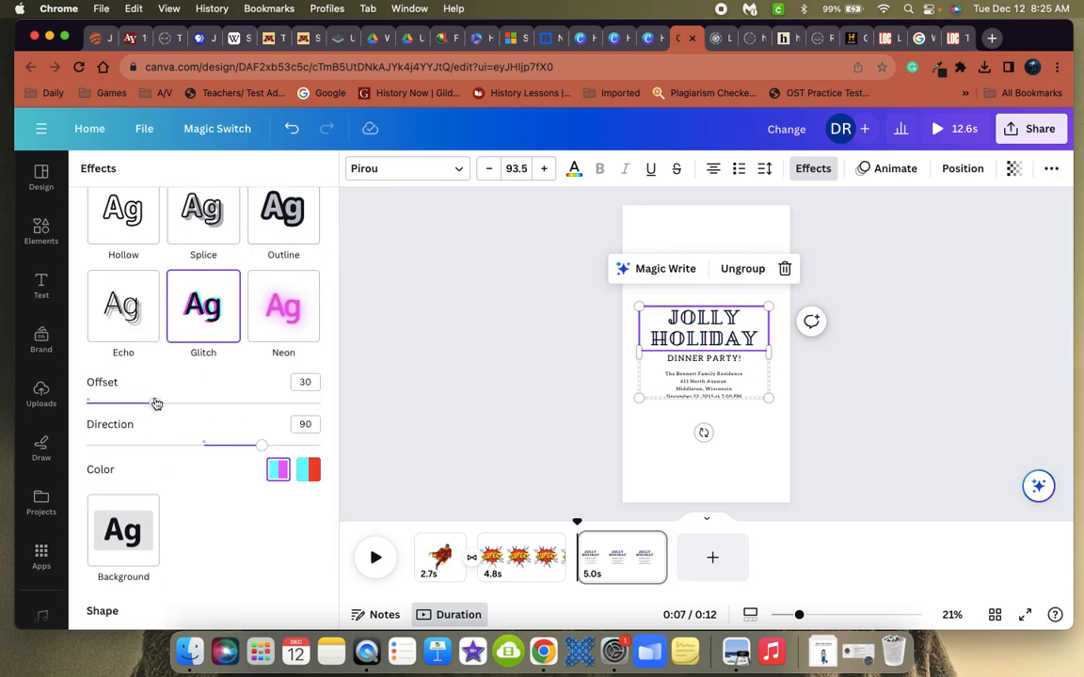
Bend the "Jolly Holiday" text into an arch with the Curve shape and close the effects options.
{"action": "scroll", "coordinate": [194, 527], "scroll_direction": "down", "scroll_amount": 2}
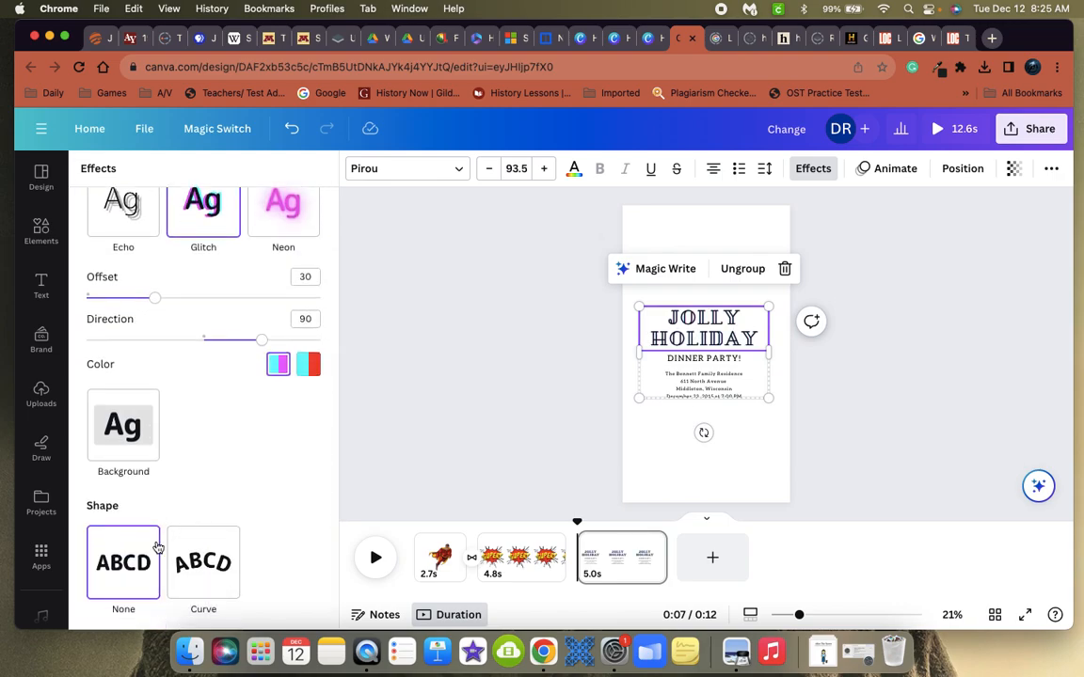
{"action": "left_click", "coordinate": [181, 561]}
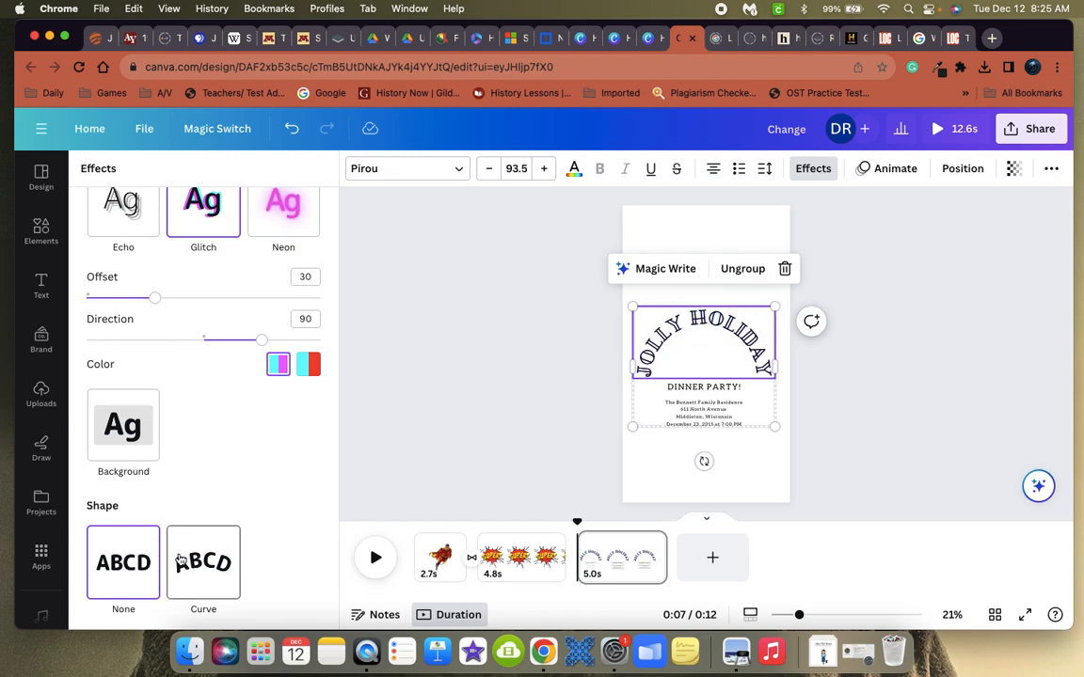
{"action": "left_click", "coordinate": [118, 574]}
{"action": "left_click", "coordinate": [203, 564]}
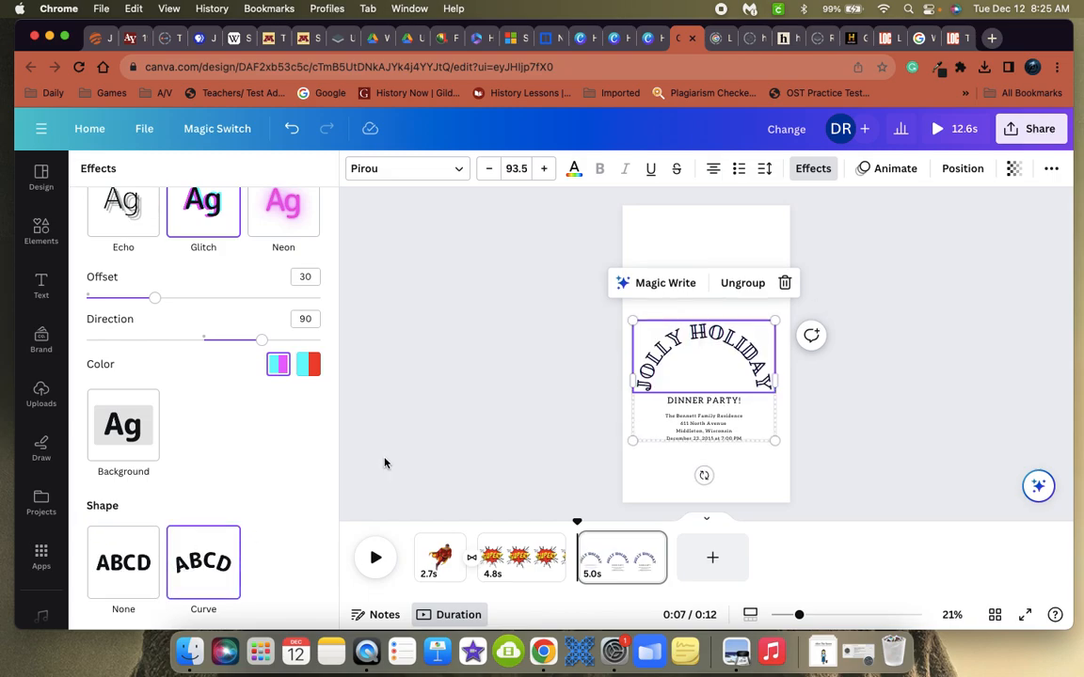
{"action": "left_click", "coordinate": [343, 391]}
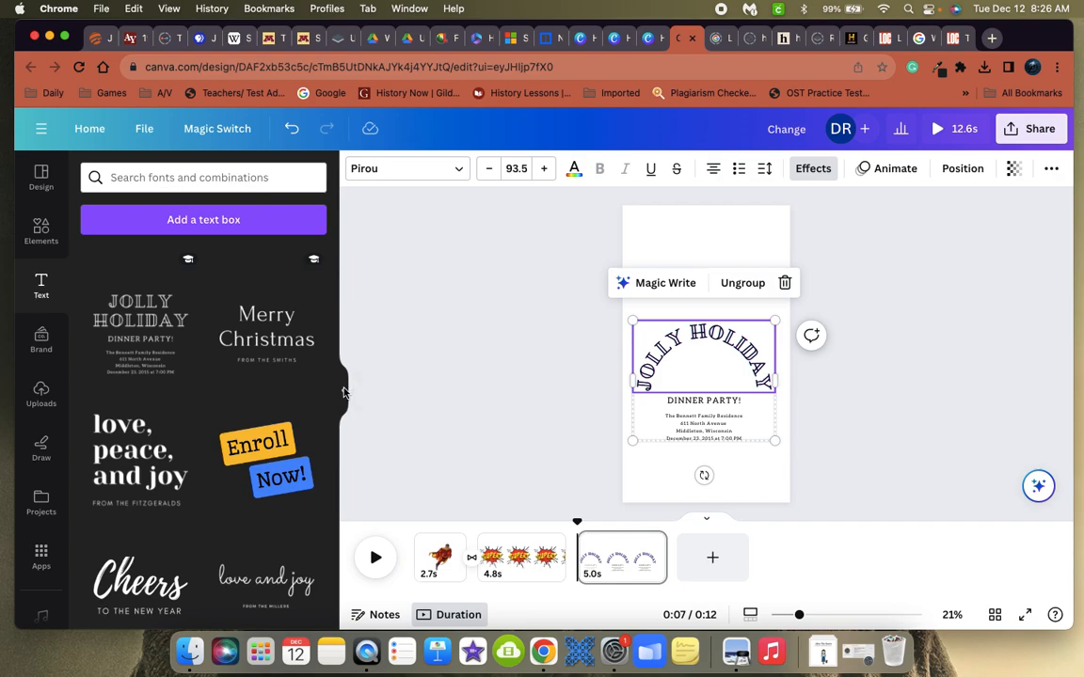
{"action": "left_click", "coordinate": [344, 392]}
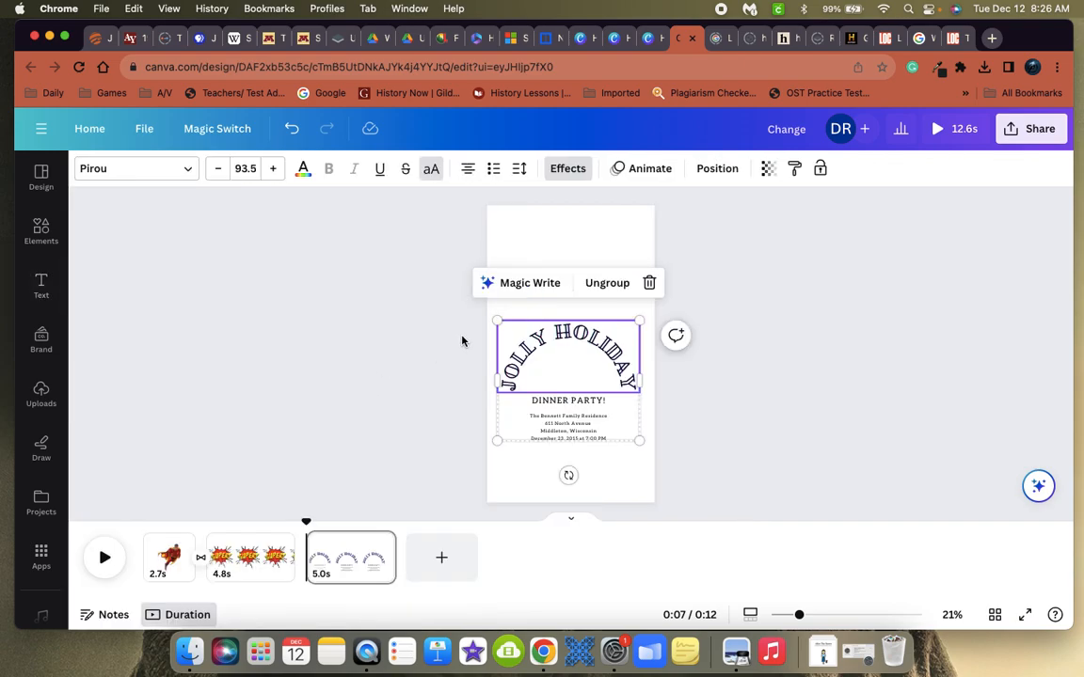
Animate the "Jolly Holiday" text with Breathe, increase its scale and keep the direction set to Out.
{"action": "left_click", "coordinate": [638, 170]}
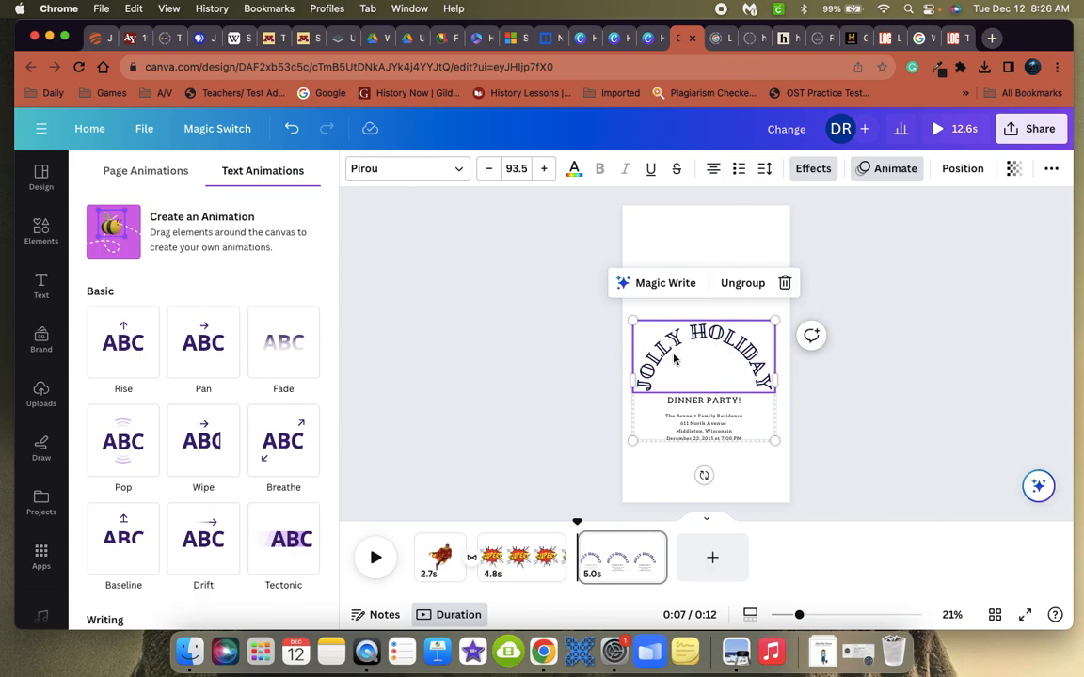
{"action": "left_click", "coordinate": [284, 455]}
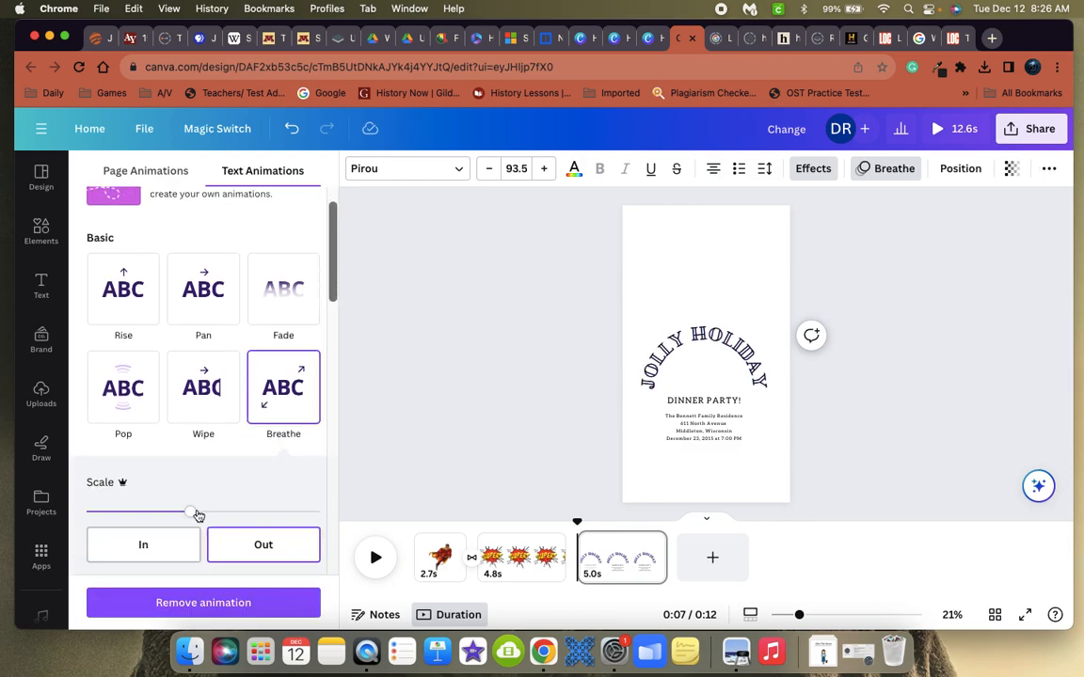
{"action": "left_click_drag", "start_coordinate": [191, 513], "coordinate": [230, 513]}
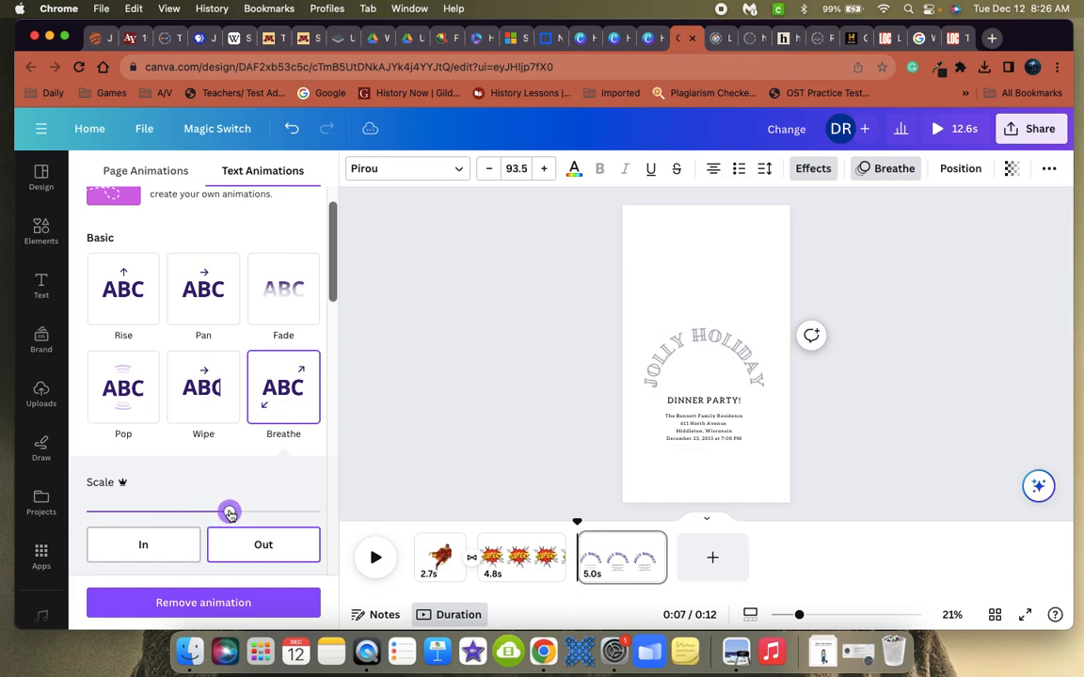
{"action": "left_click", "coordinate": [150, 544]}
{"action": "left_click", "coordinate": [270, 544]}
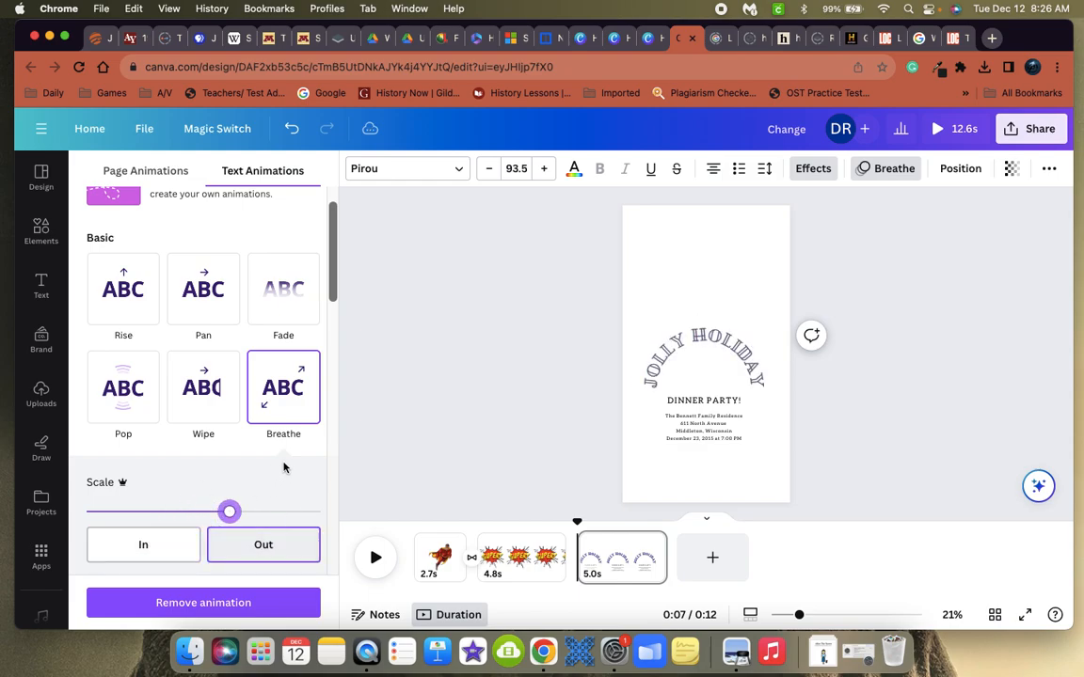
Look over the layer order, transparency and additional formatting options for the "Jolly Holiday" text.
{"action": "left_click", "coordinate": [959, 170]}
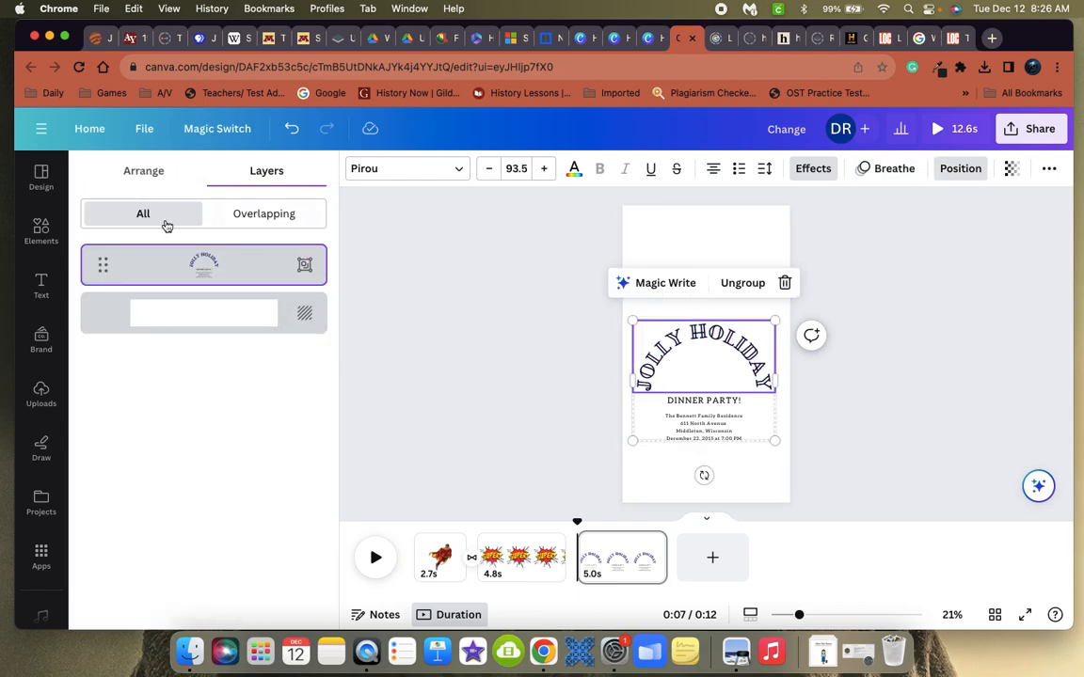
{"action": "left_click", "coordinate": [1010, 169]}
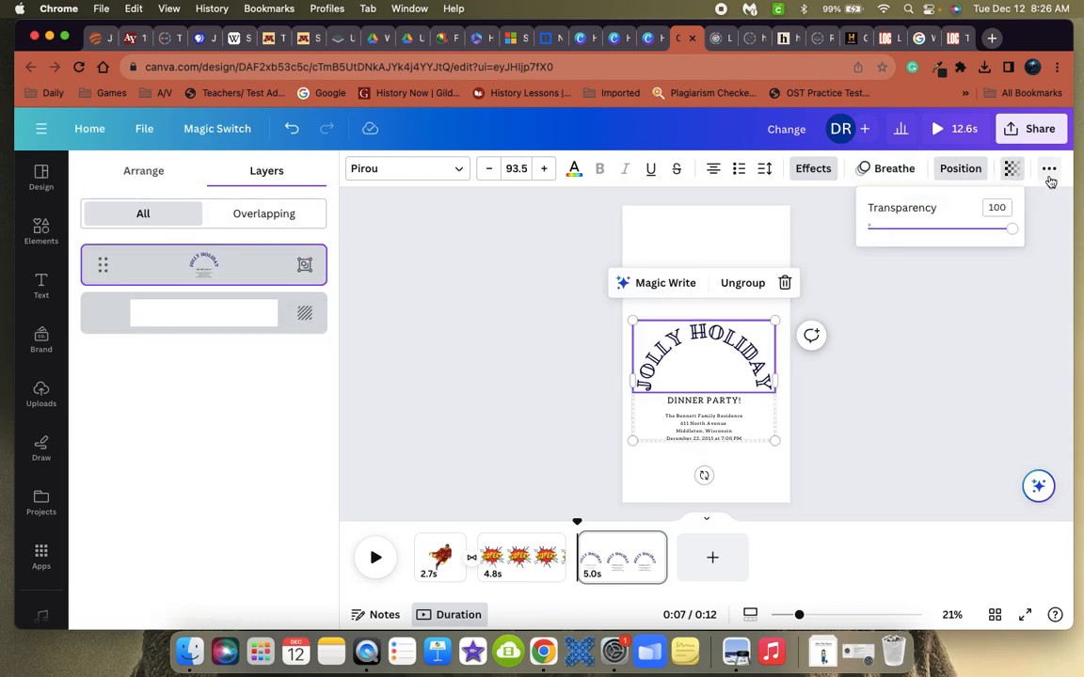
{"action": "left_click", "coordinate": [1049, 174]}
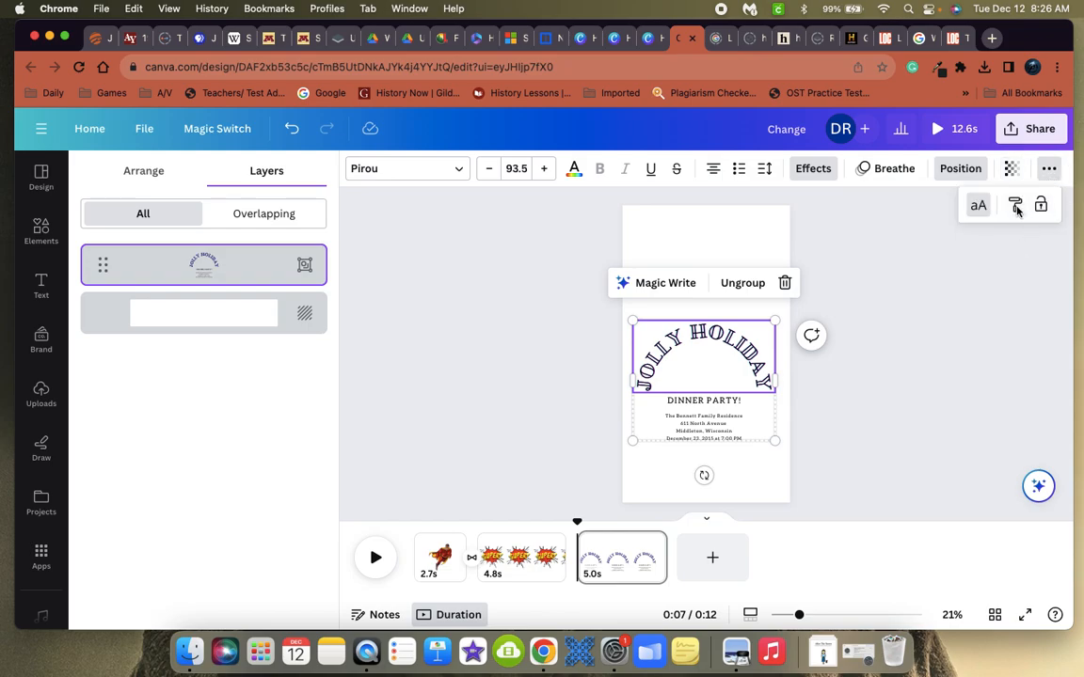
{"action": "left_click", "coordinate": [938, 287]}
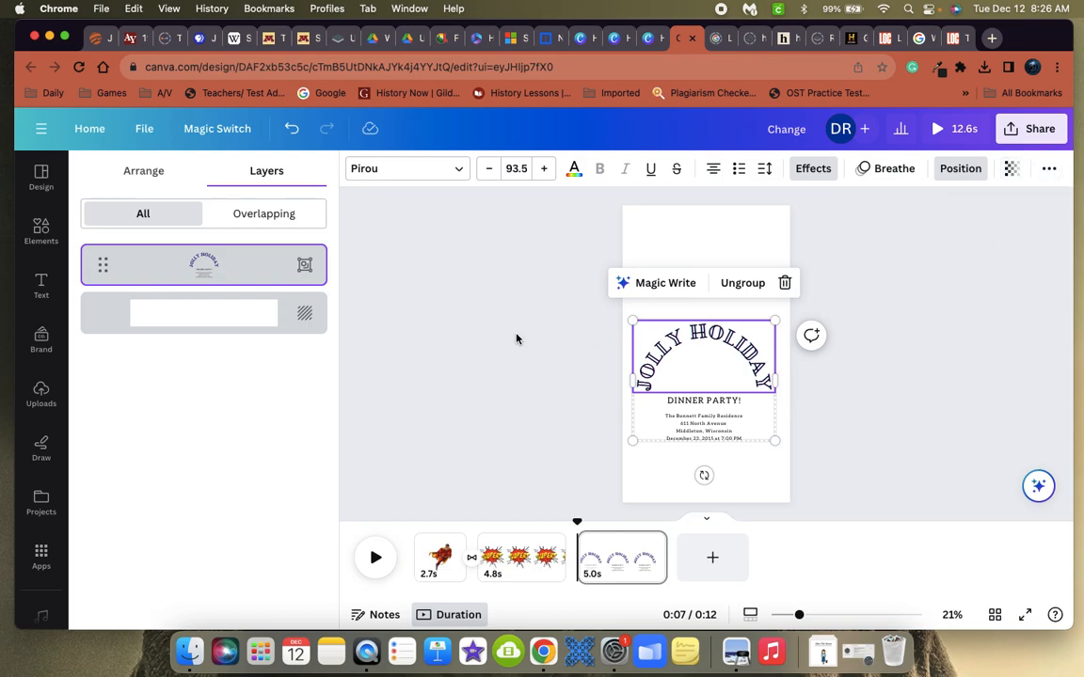
{"action": "left_click", "coordinate": [447, 341]}
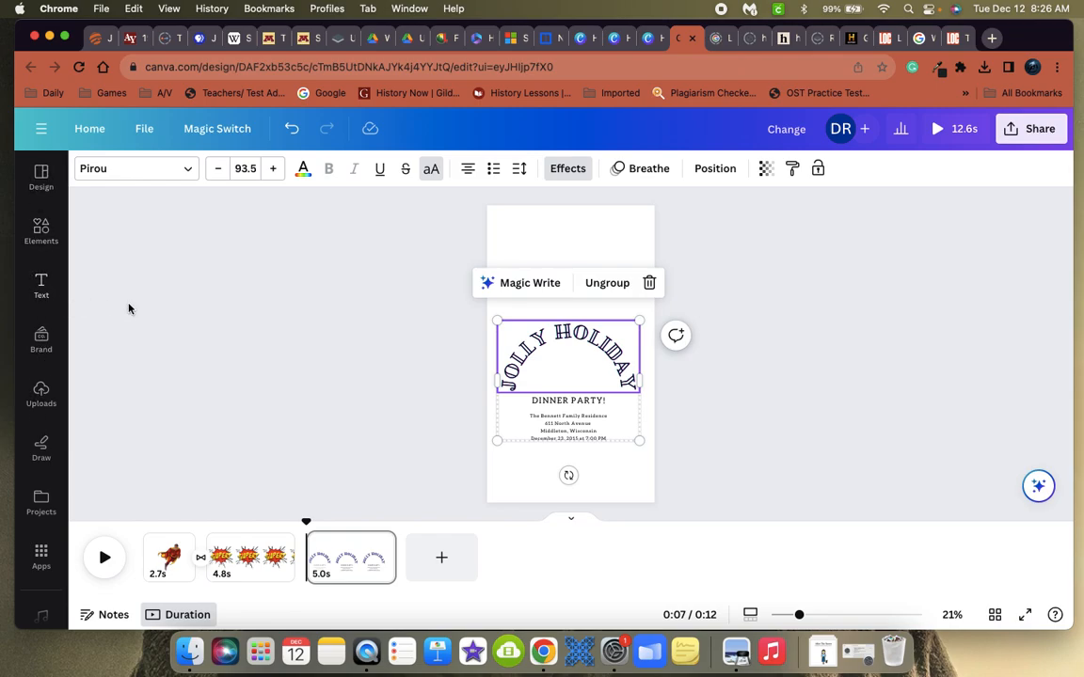
Browse the uploaded images and upload WWIPoster50013r.jpeg from the Downloads folder.
{"action": "left_click", "coordinate": [41, 389]}
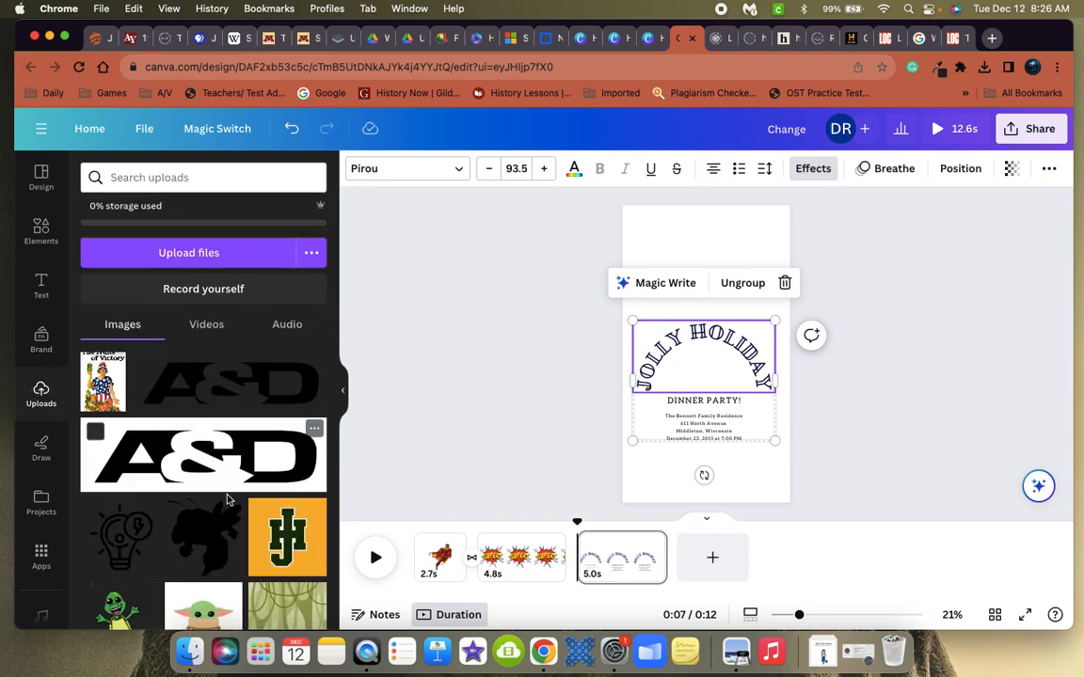
{"action": "scroll", "coordinate": [211, 435], "scroll_direction": "down", "scroll_amount": 5}
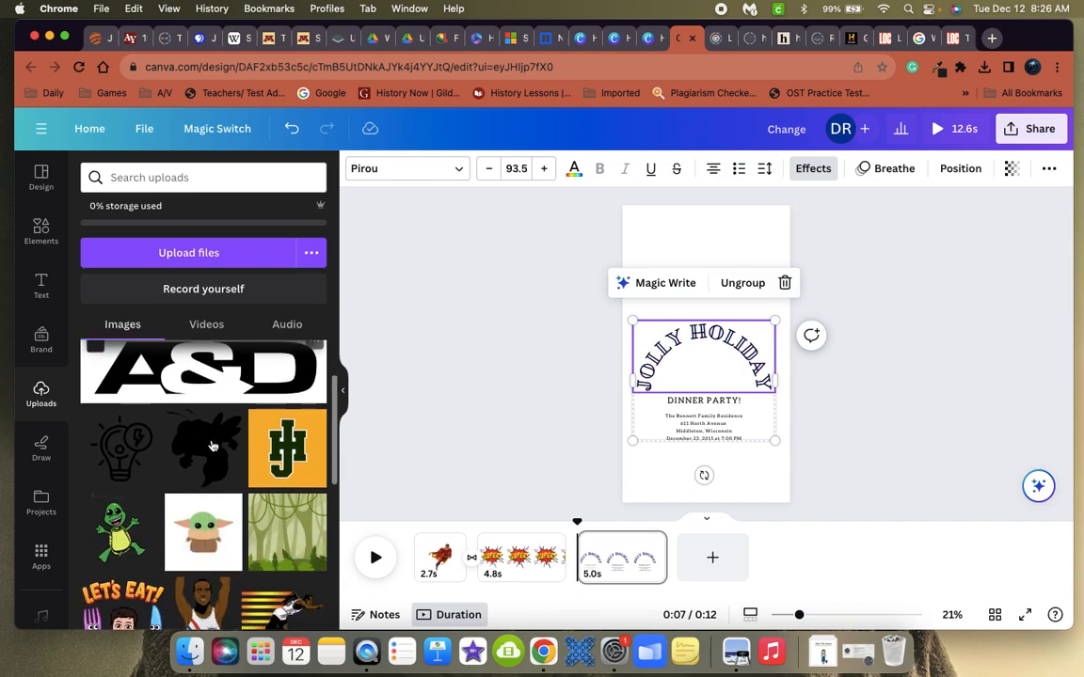
{"action": "scroll", "coordinate": [213, 444], "scroll_direction": "down", "scroll_amount": 10}
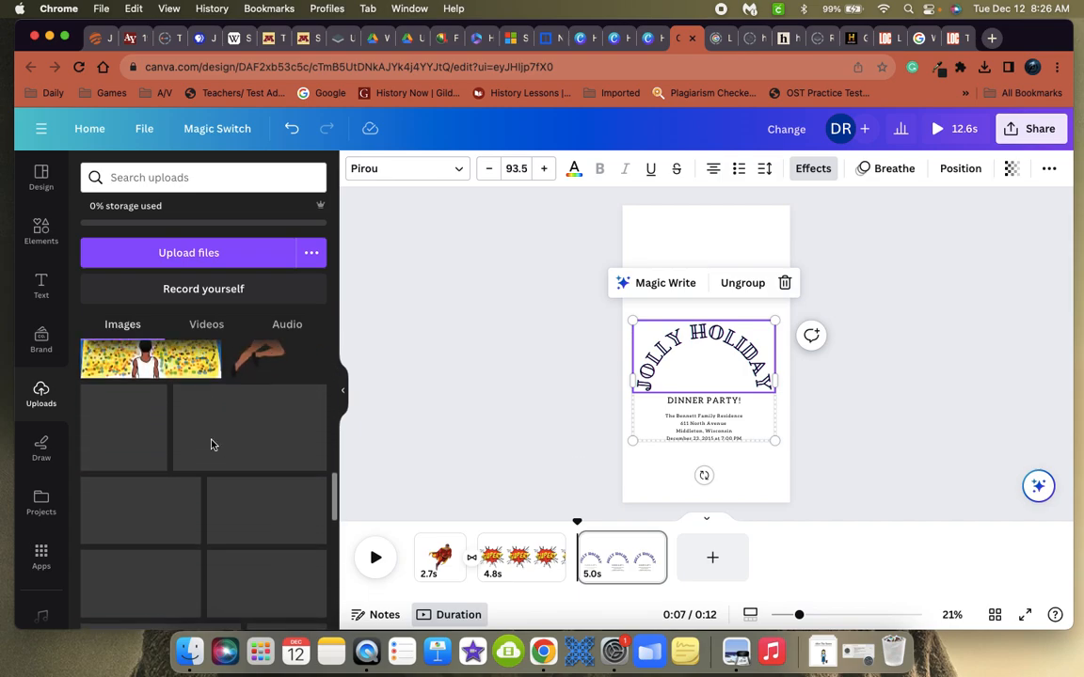
{"action": "scroll", "coordinate": [213, 444], "scroll_direction": "down", "scroll_amount": 5}
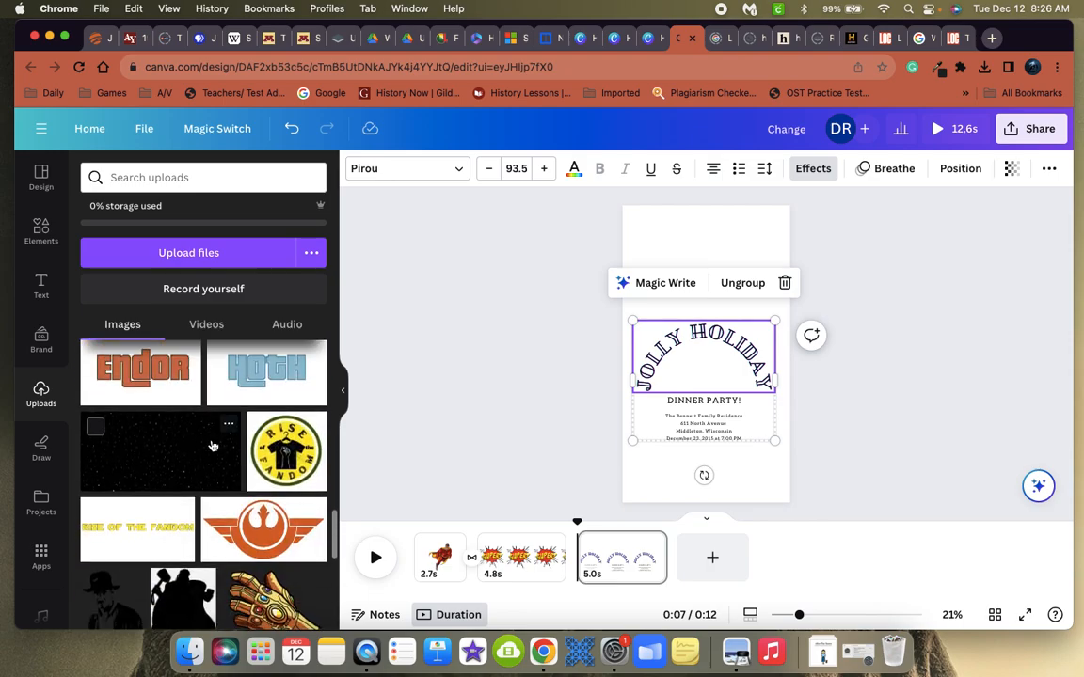
{"action": "scroll", "coordinate": [214, 414], "scroll_direction": "up", "scroll_amount": 15}
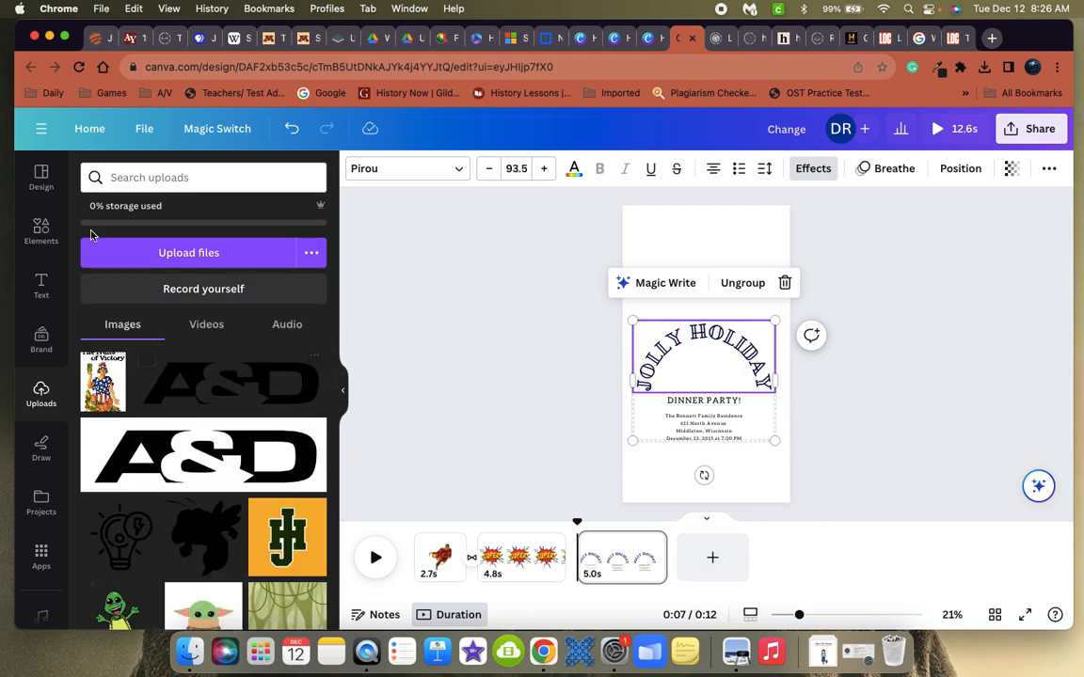
{"action": "left_click", "coordinate": [174, 250]}
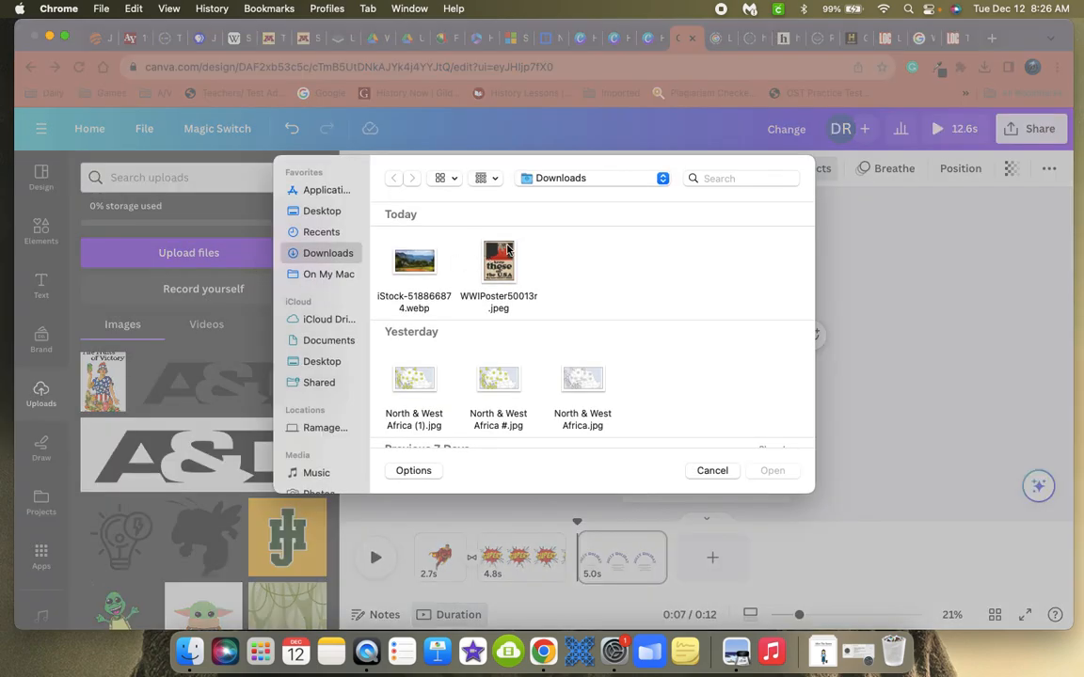
{"action": "double_click", "coordinate": [503, 273]}
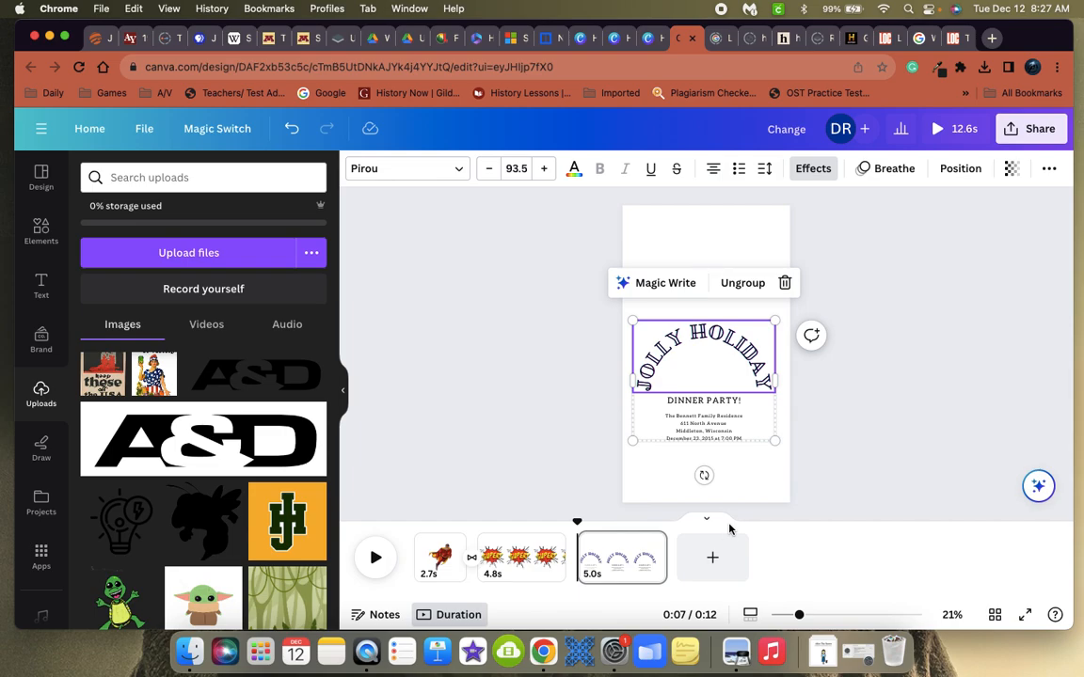
Add a fourth page, place the uploaded "keep these off the U.S.A" poster on it and enlarge it to the page's full width.
{"action": "left_click", "coordinate": [712, 557]}
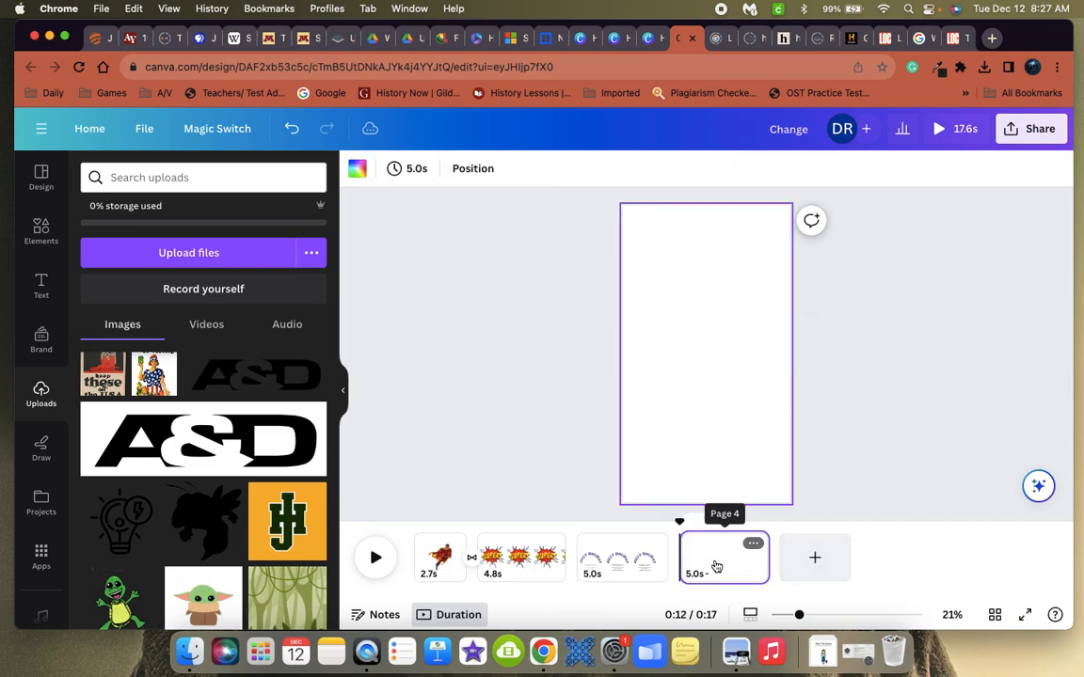
{"action": "left_click", "coordinate": [99, 381]}
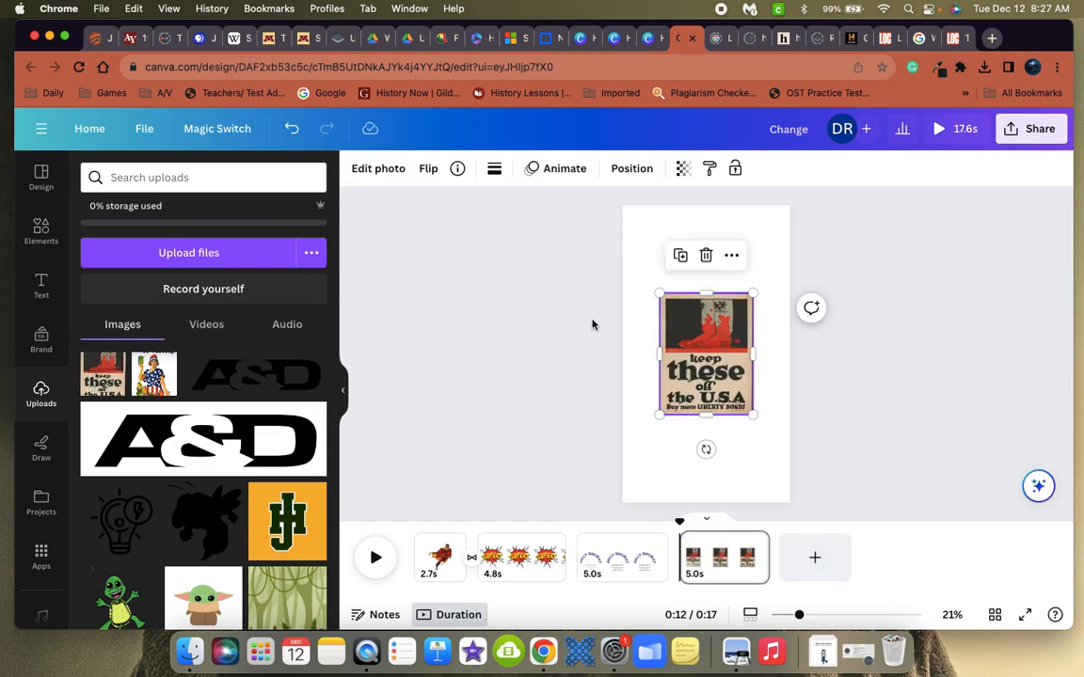
{"action": "left_click_drag", "start_coordinate": [661, 296], "coordinate": [621, 244]}
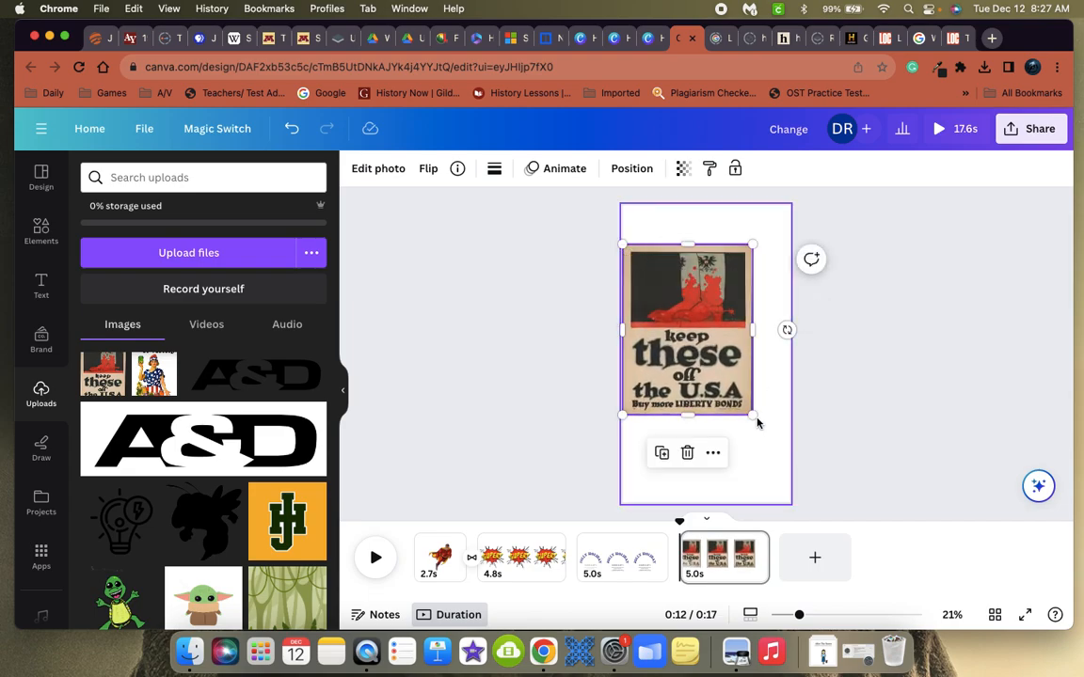
{"action": "left_click_drag", "start_coordinate": [755, 416], "coordinate": [791, 465]}
Enlarge the poster past the page edges so it covers the full height of page 4, and deselect it.
{"action": "scroll", "coordinate": [866, 441], "scroll_direction": "up", "scroll_amount": 3}
{"action": "scroll", "coordinate": [868, 446], "scroll_direction": "down", "scroll_amount": 4}
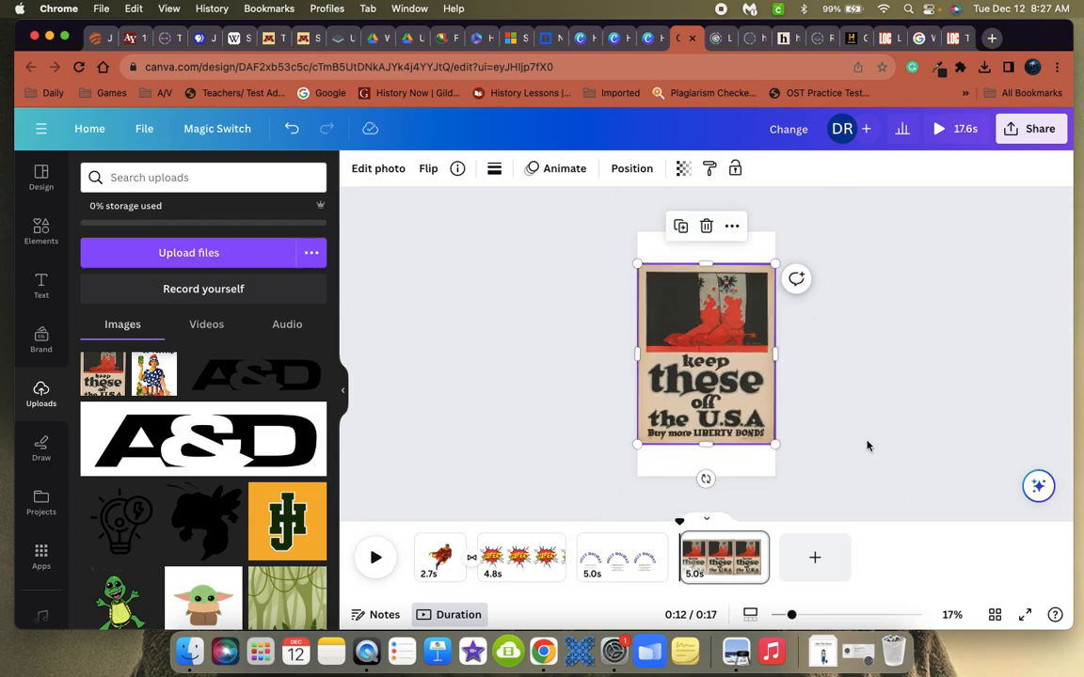
{"action": "scroll", "coordinate": [867, 446], "scroll_direction": "up", "scroll_amount": 8}
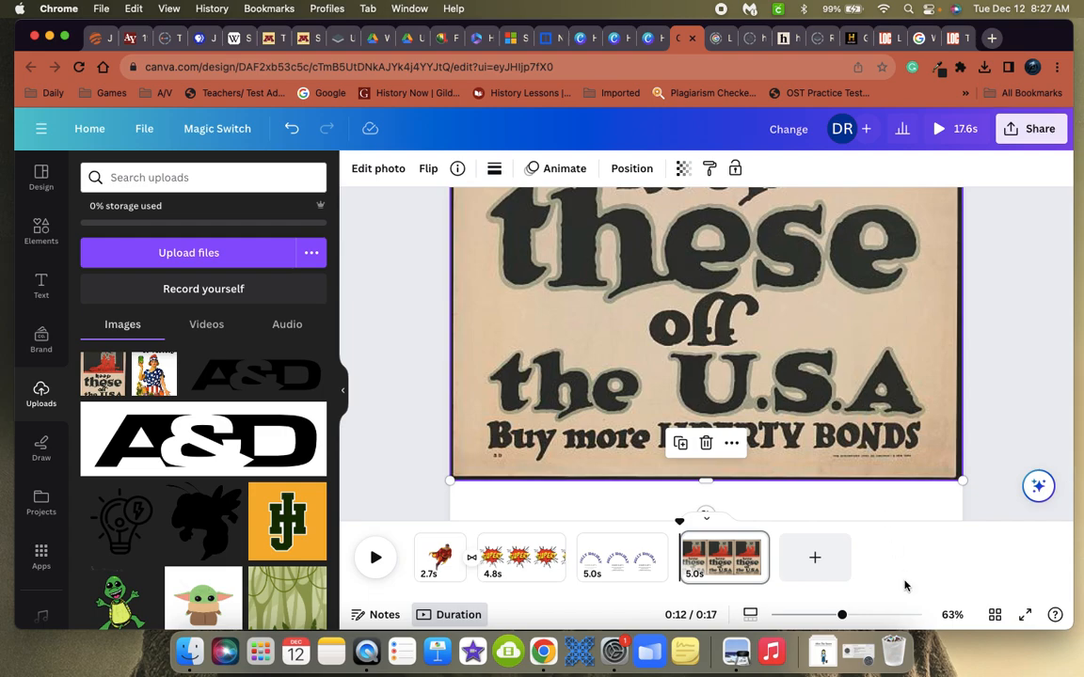
{"action": "scroll", "coordinate": [838, 274], "scroll_direction": "down", "scroll_amount": 6}
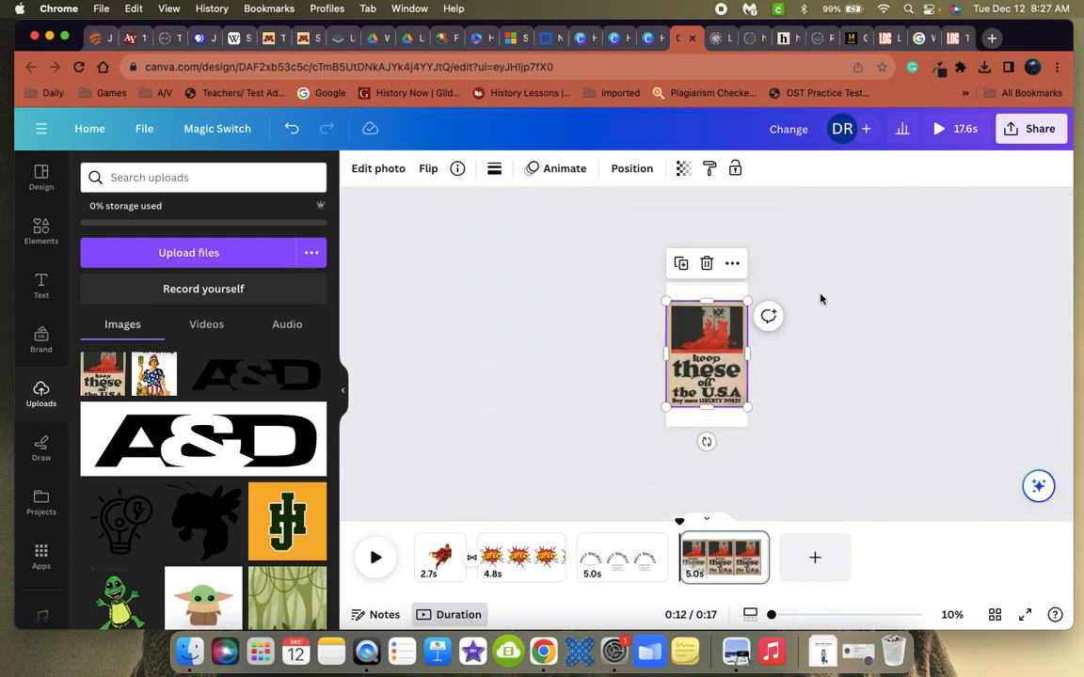
{"action": "left_click_drag", "start_coordinate": [663, 298], "coordinate": [629, 257]}
{"action": "left_click", "coordinate": [668, 304]}
{"action": "mouse_move", "coordinate": [665, 300]}
{"action": "left_mouse_down"}
{"action": "mouse_move", "coordinate": [642, 271]}
{"action": "mouse_move", "coordinate": [652, 282]}
{"action": "left_mouse_up"}
{"action": "left_click_drag", "start_coordinate": [750, 406], "coordinate": [760, 433]}
{"action": "left_click", "coordinate": [807, 421]}
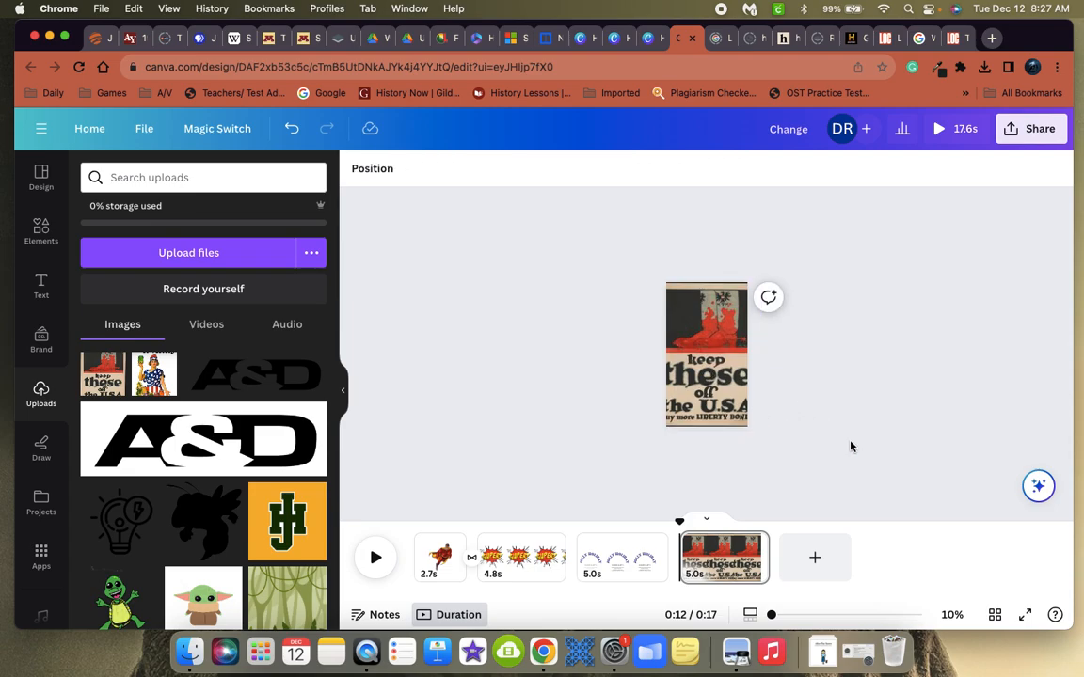
Extend the poster page's duration in the timeline to 7.3 seconds.
{"action": "scroll", "coordinate": [798, 442], "scroll_direction": "up", "scroll_amount": 5, "text": "ctrl"}
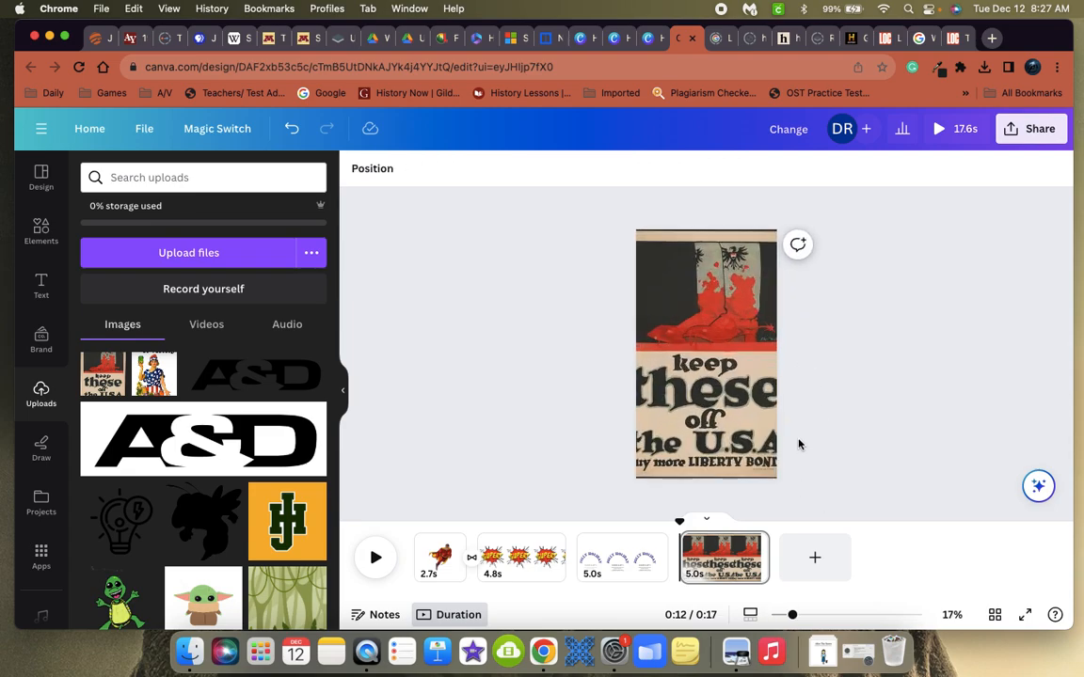
{"action": "scroll", "coordinate": [798, 444], "scroll_direction": "up", "scroll_amount": 3, "text": "ctrl"}
{"action": "scroll", "coordinate": [868, 373], "scroll_direction": "down", "scroll_amount": 2, "text": "ctrl"}
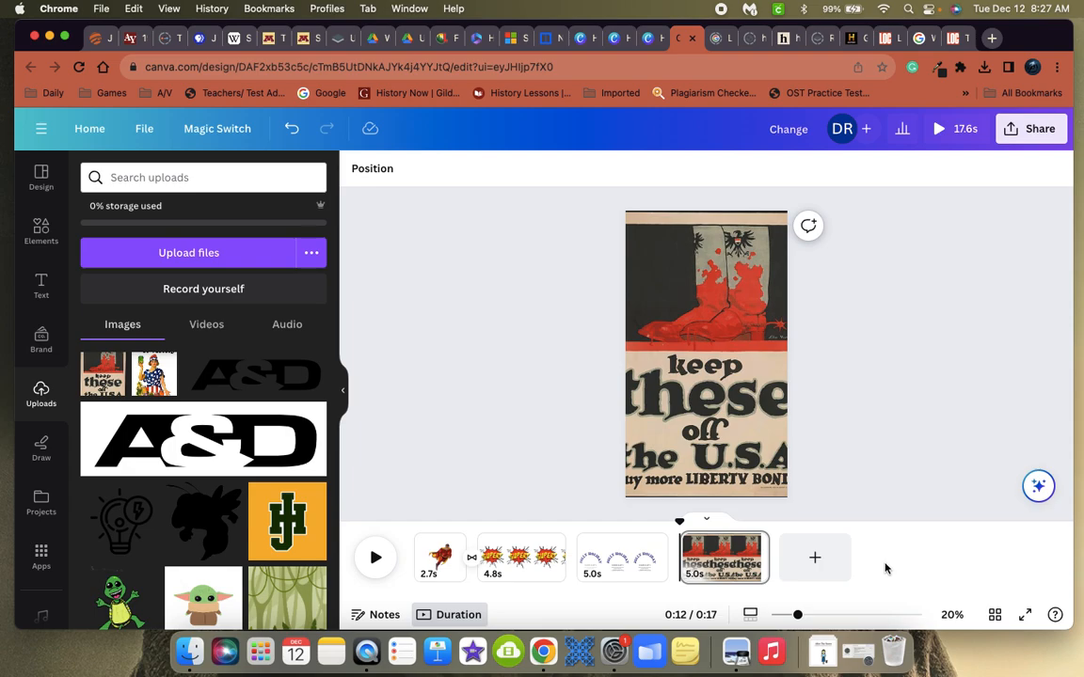
{"action": "scroll", "coordinate": [882, 566], "scroll_direction": "up", "scroll_amount": 5, "text": "ctrl"}
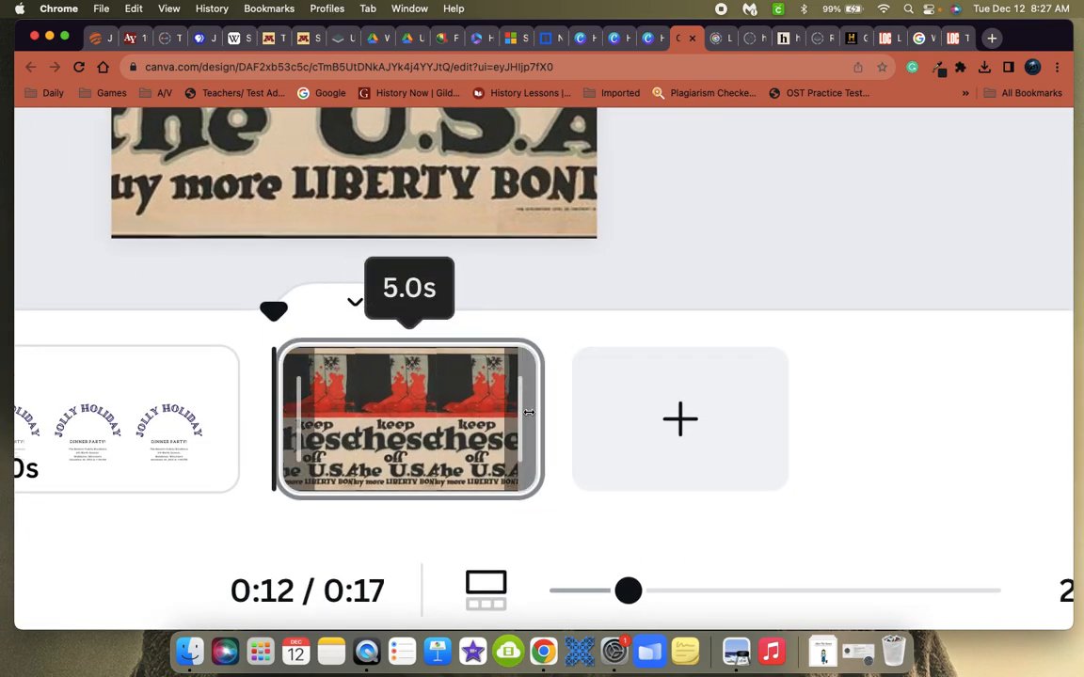
{"action": "left_click_drag", "start_coordinate": [538, 411], "coordinate": [671, 414]}
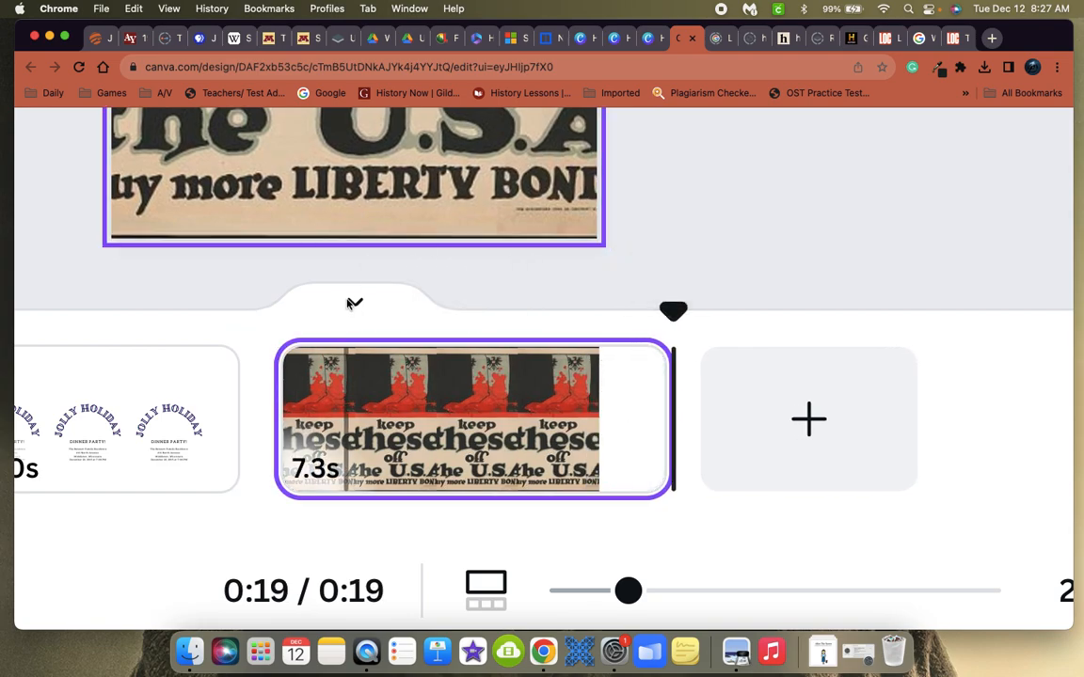
Move the playhead back within the poster page and look over the page's options, including Split page and Notes.
{"action": "left_click_drag", "start_coordinate": [674, 311], "coordinate": [474, 319]}
{"action": "left_click", "coordinate": [626, 377]}
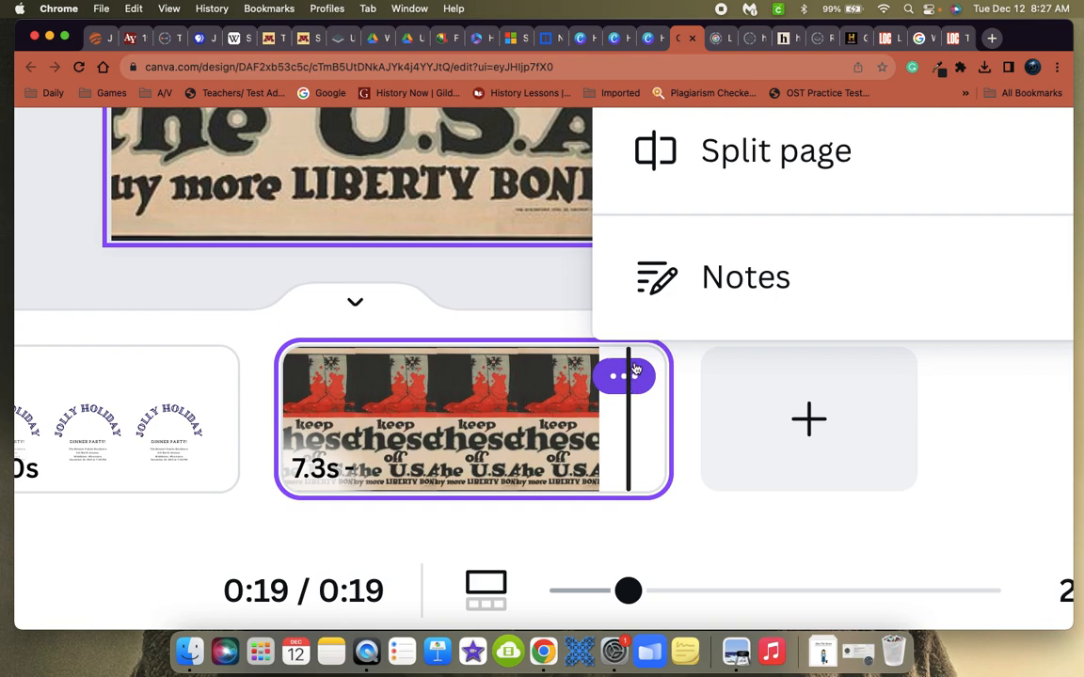
{"action": "scroll", "coordinate": [625, 381], "scroll_direction": "down", "scroll_amount": 5}
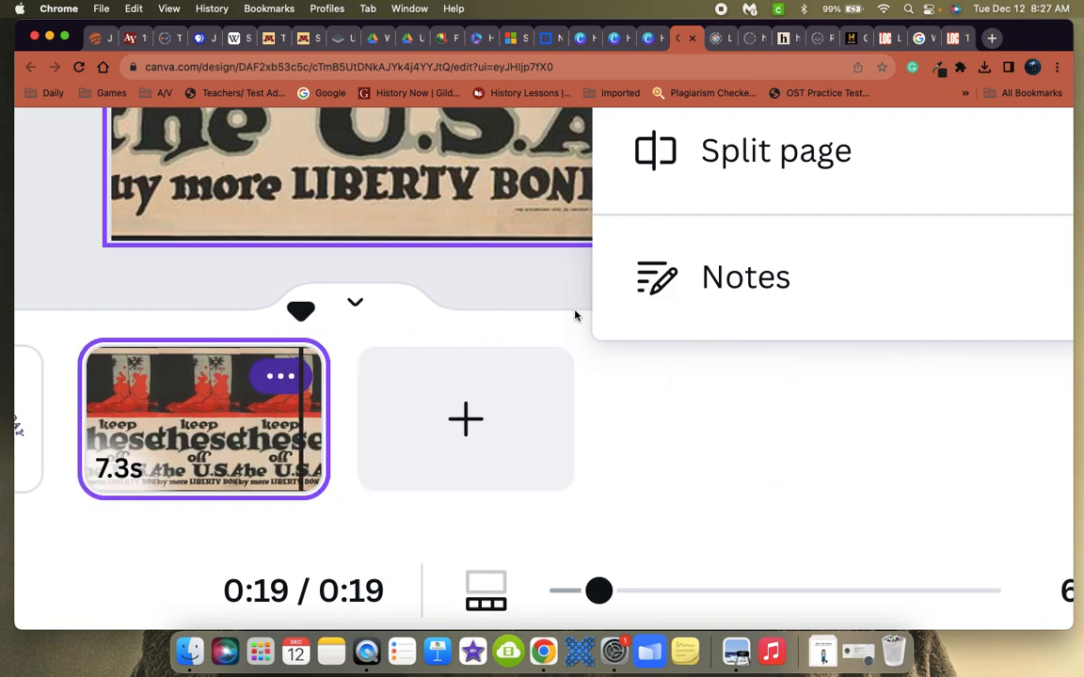
{"action": "scroll", "coordinate": [552, 272], "scroll_direction": "down", "scroll_amount": 5}
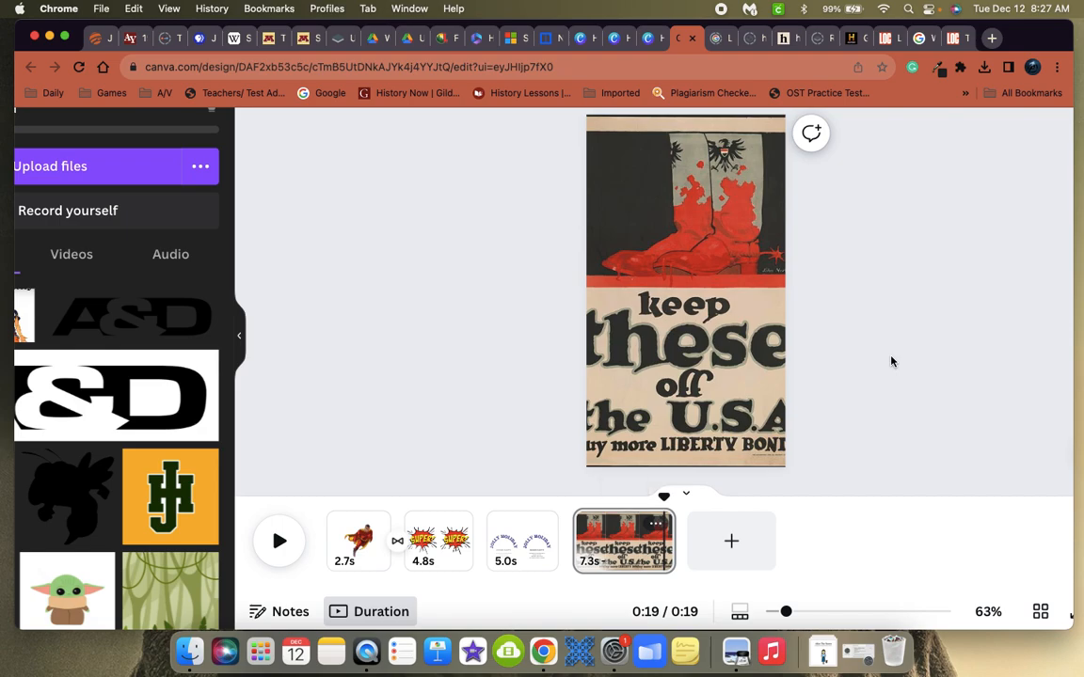
Look over the super hero photo elements and the drawing tools, closing each after viewing.
{"action": "left_click", "coordinate": [243, 337]}
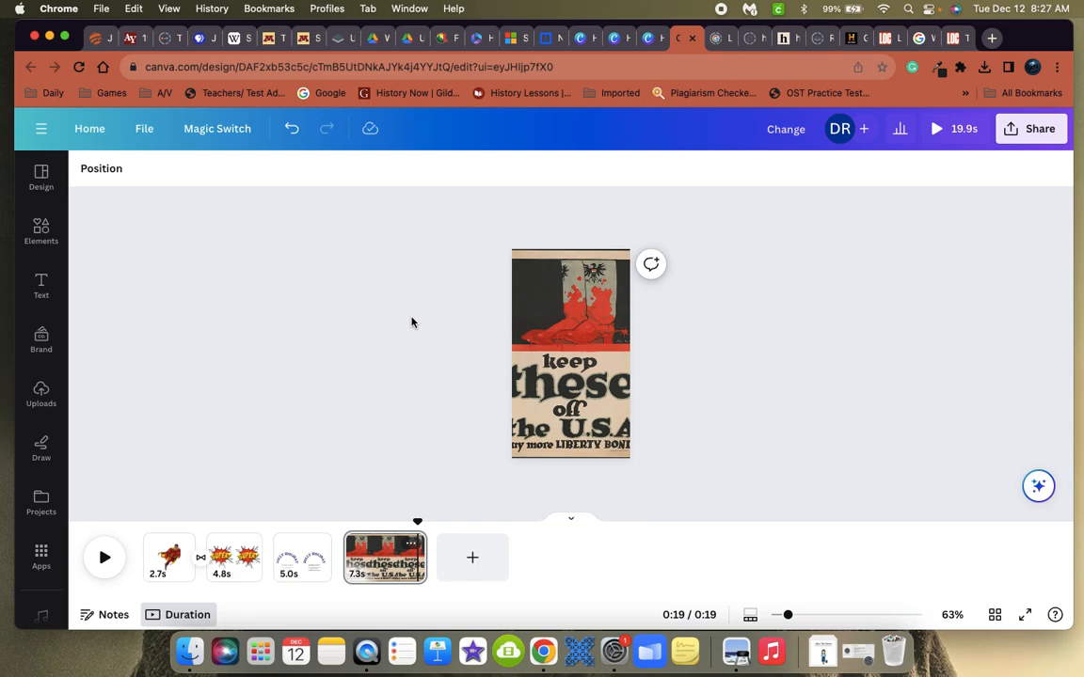
{"action": "left_click", "coordinate": [612, 380]}
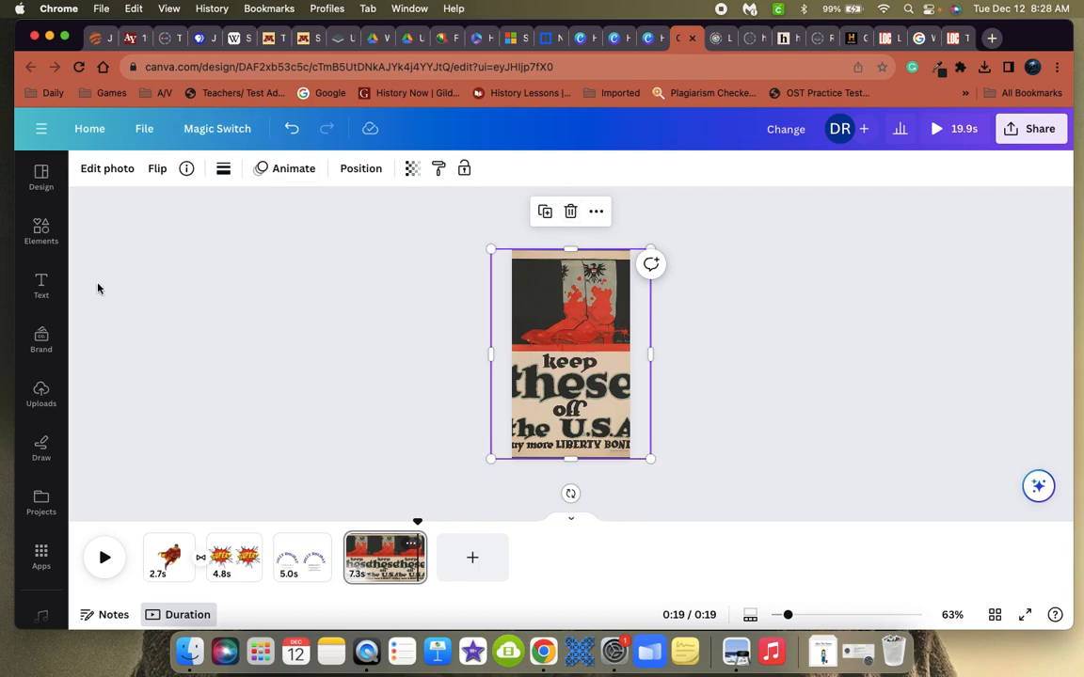
{"action": "left_click", "coordinate": [40, 232]}
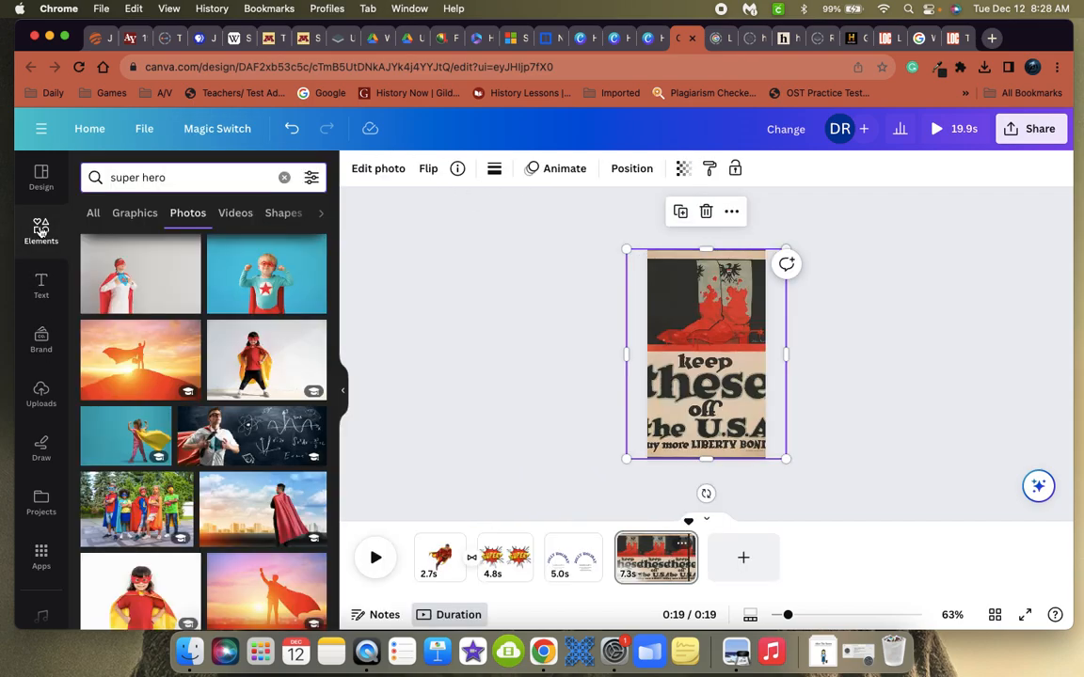
{"action": "left_click", "coordinate": [344, 394]}
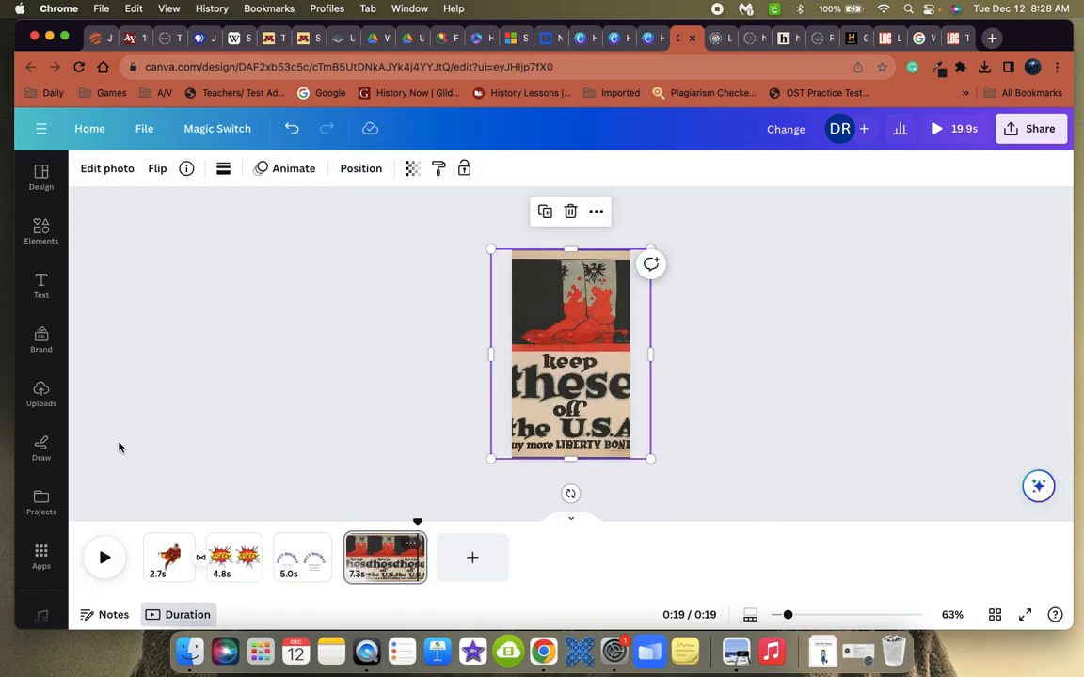
{"action": "left_click", "coordinate": [41, 441]}
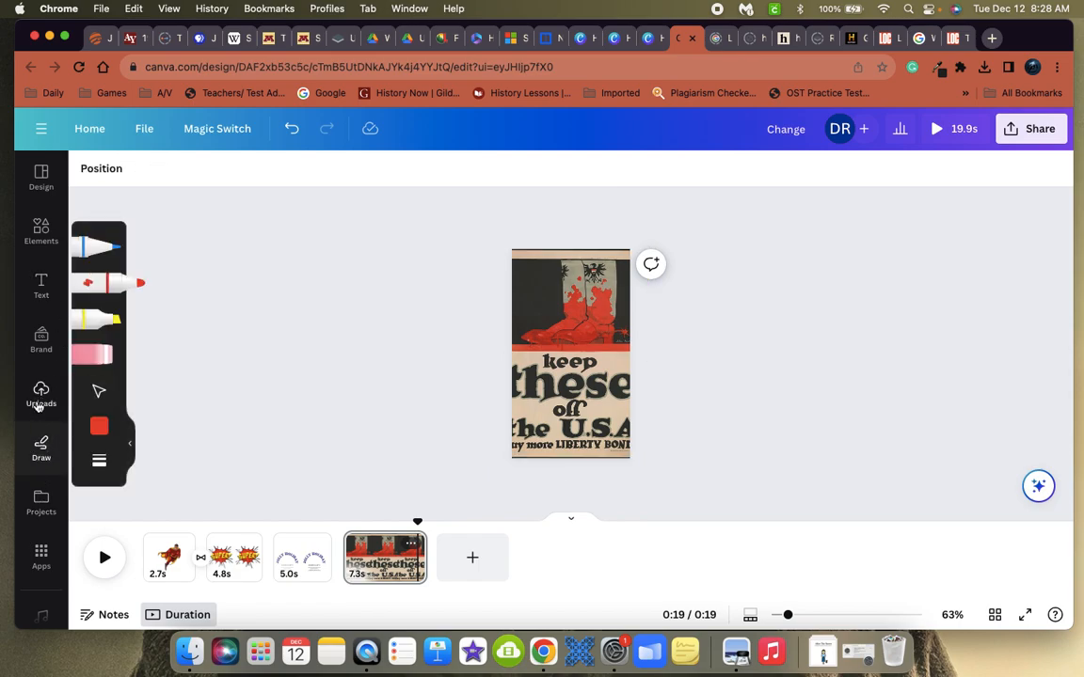
{"action": "left_click", "coordinate": [129, 444]}
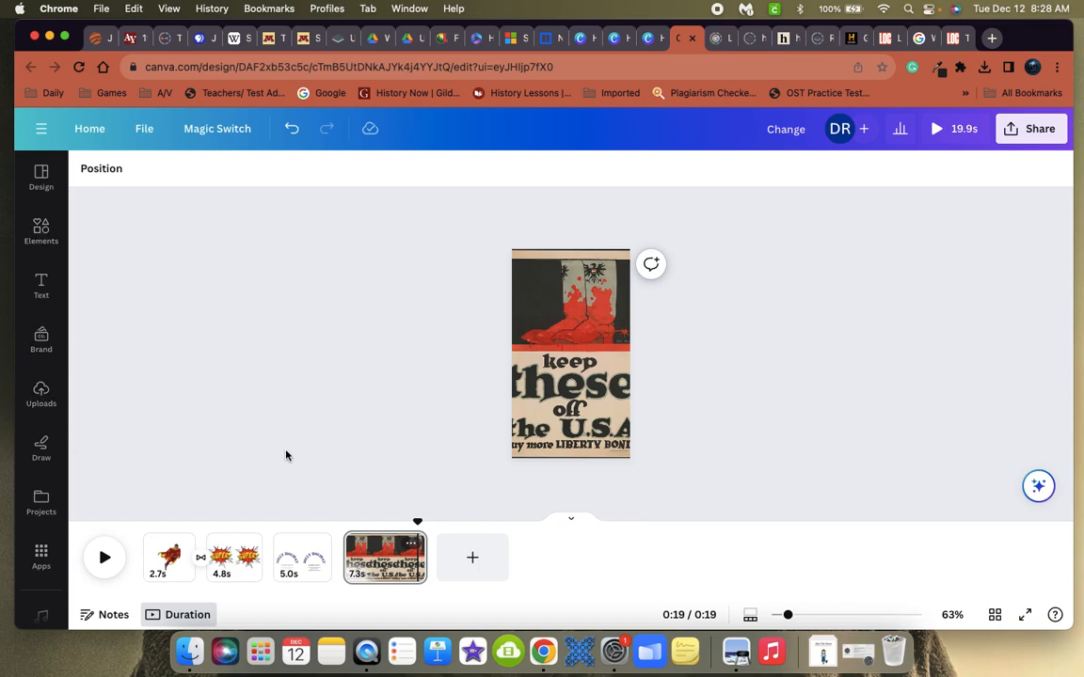
Search the audio library for "summertime" and switch to the suggested search "Summer vibes".
{"action": "scroll", "coordinate": [41, 564], "scroll_direction": "down", "scroll_amount": 1}
{"action": "left_click", "coordinate": [42, 605]}
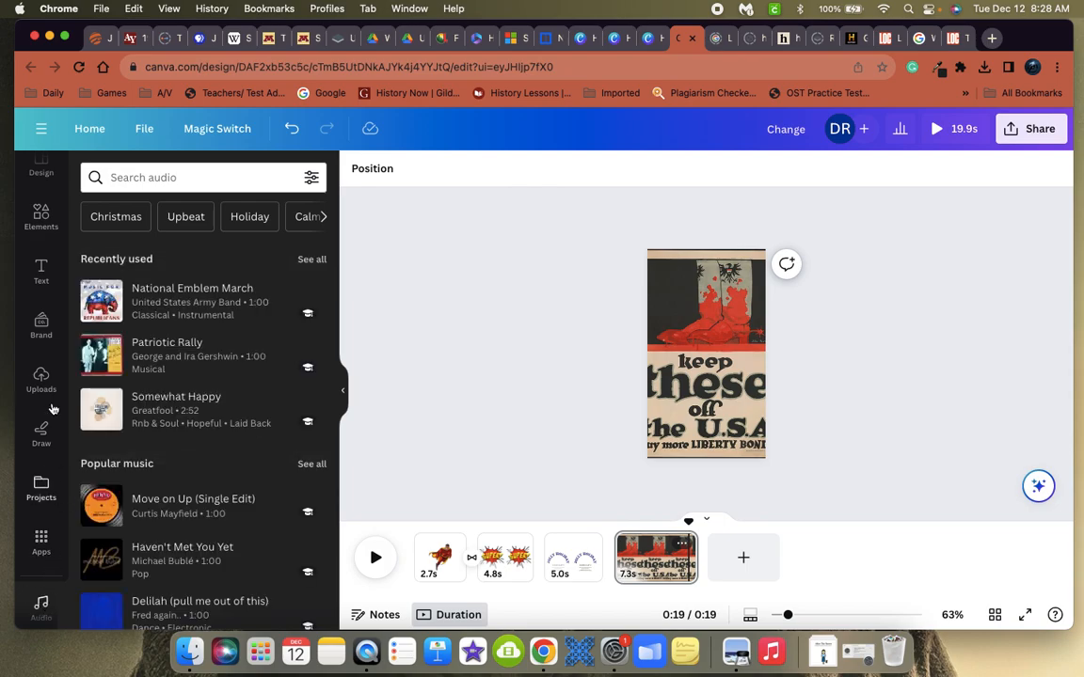
{"action": "left_click", "coordinate": [130, 178]}
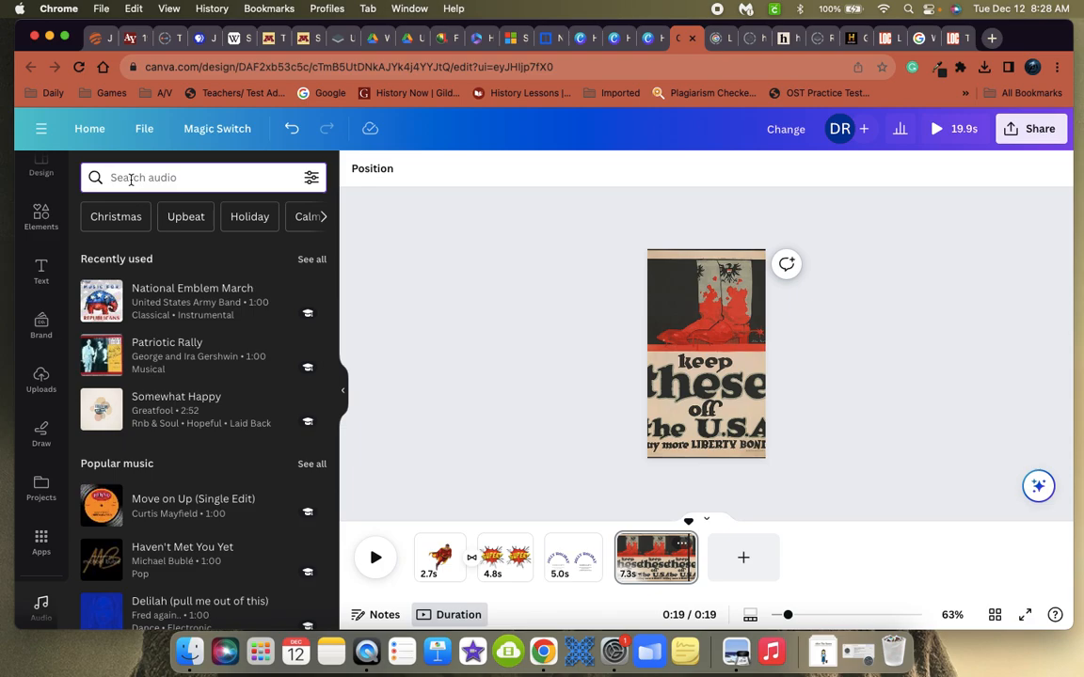
{"action": "type", "text": "summertime"}
{"action": "key", "text": "Return"}
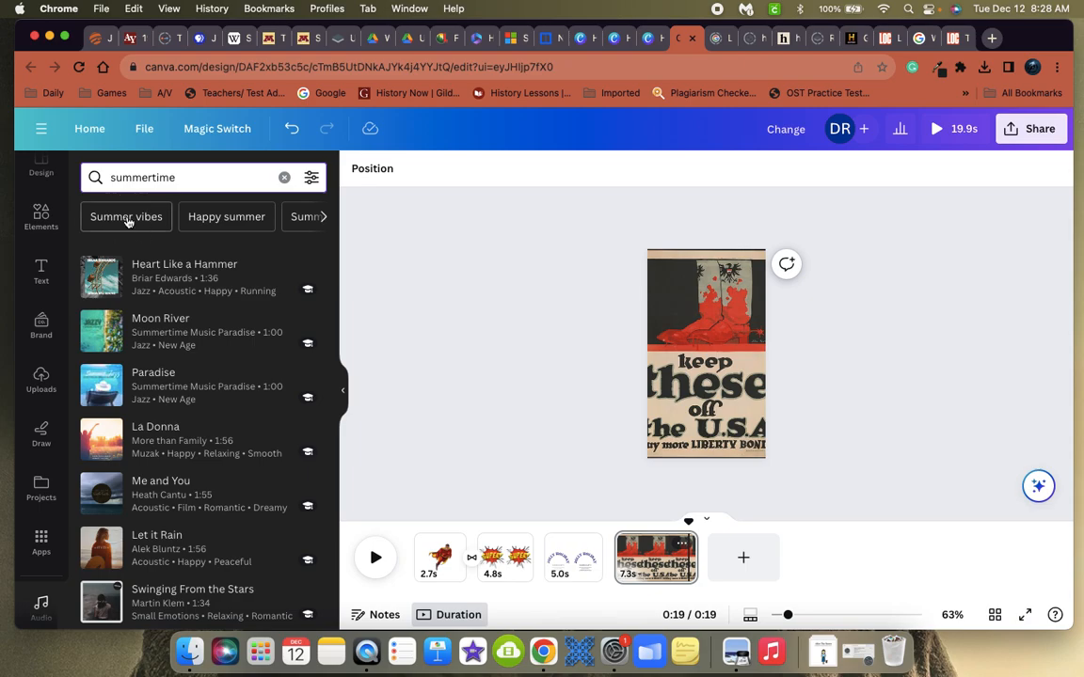
{"action": "left_click", "coordinate": [128, 219]}
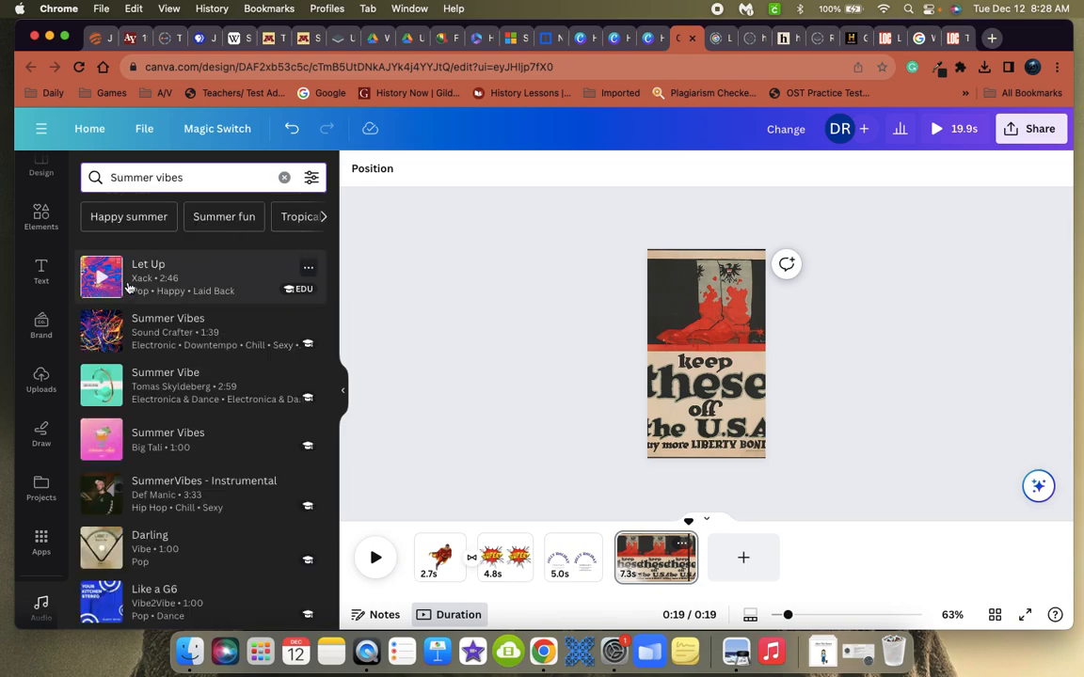
Preview the "Let Up" track, add it to the video and shift its start back to the beginning of the poster page.
{"action": "left_click", "coordinate": [100, 278]}
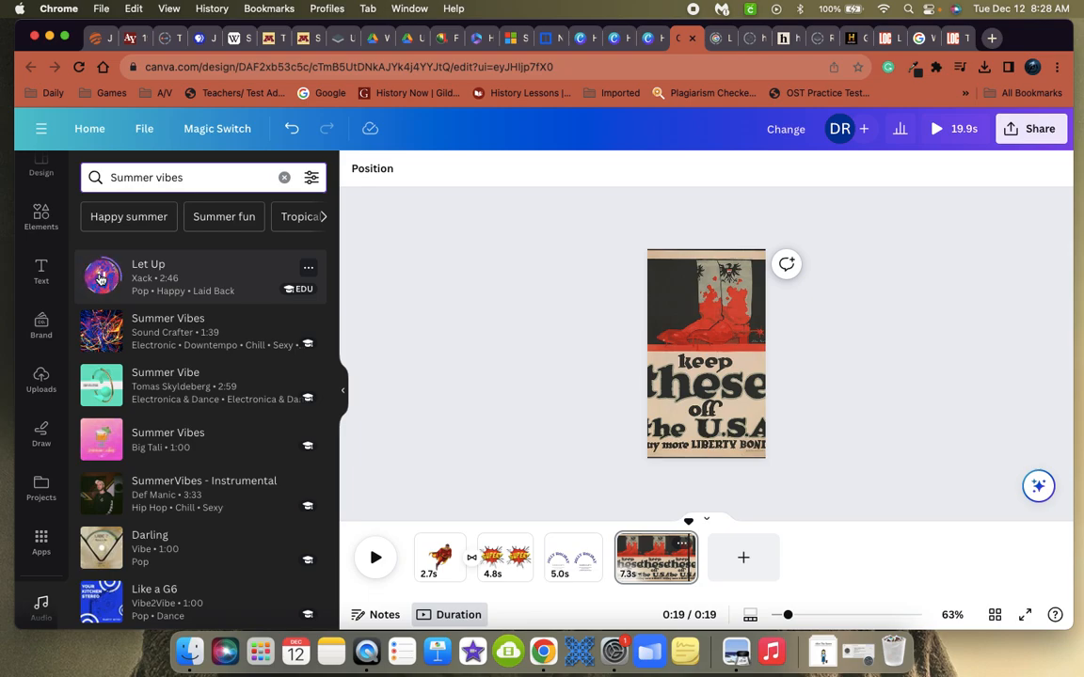
{"action": "left_click", "coordinate": [100, 278]}
{"action": "left_click_drag", "start_coordinate": [227, 281], "coordinate": [562, 585]}
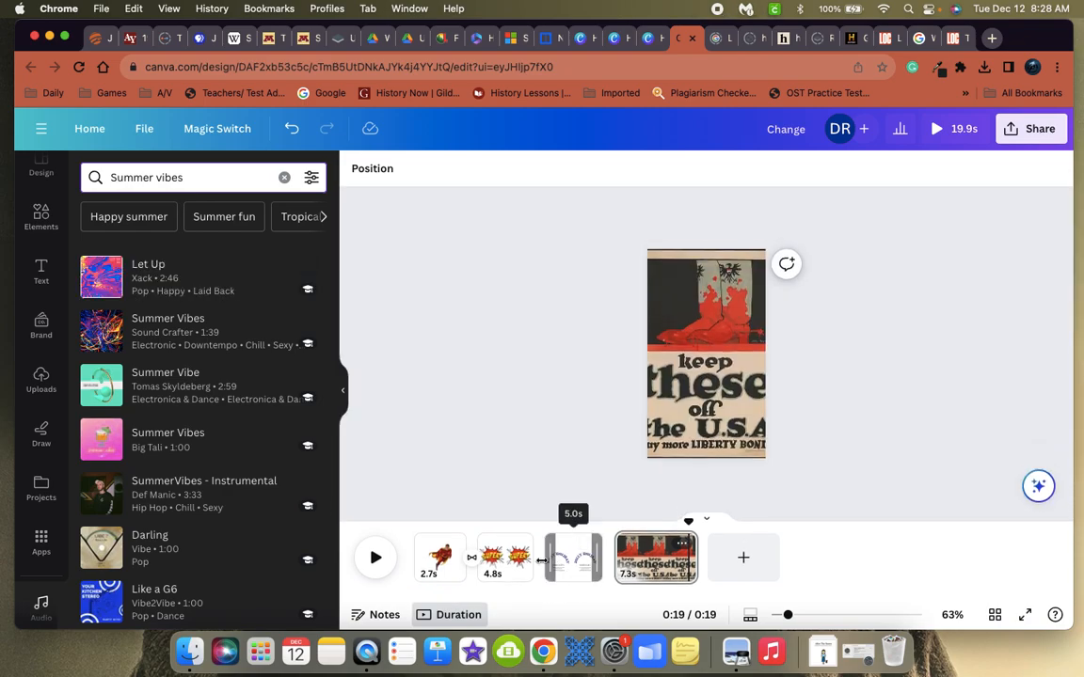
{"action": "left_click", "coordinate": [197, 267]}
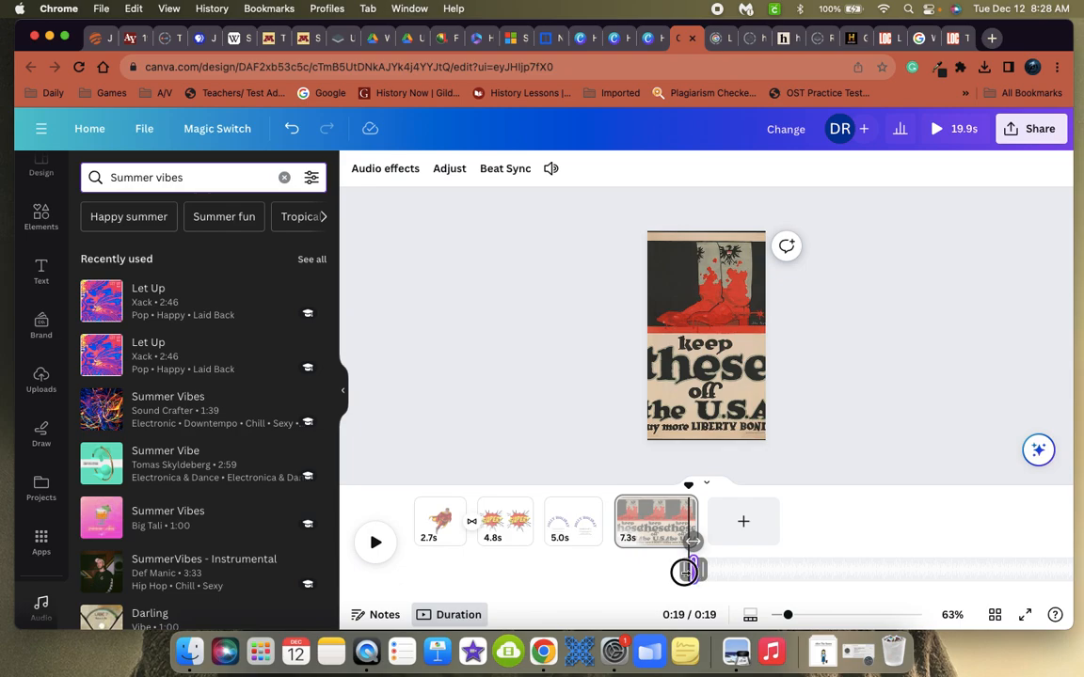
{"action": "left_click_drag", "start_coordinate": [684, 572], "coordinate": [615, 584]}
{"action": "left_click", "coordinate": [735, 577]}
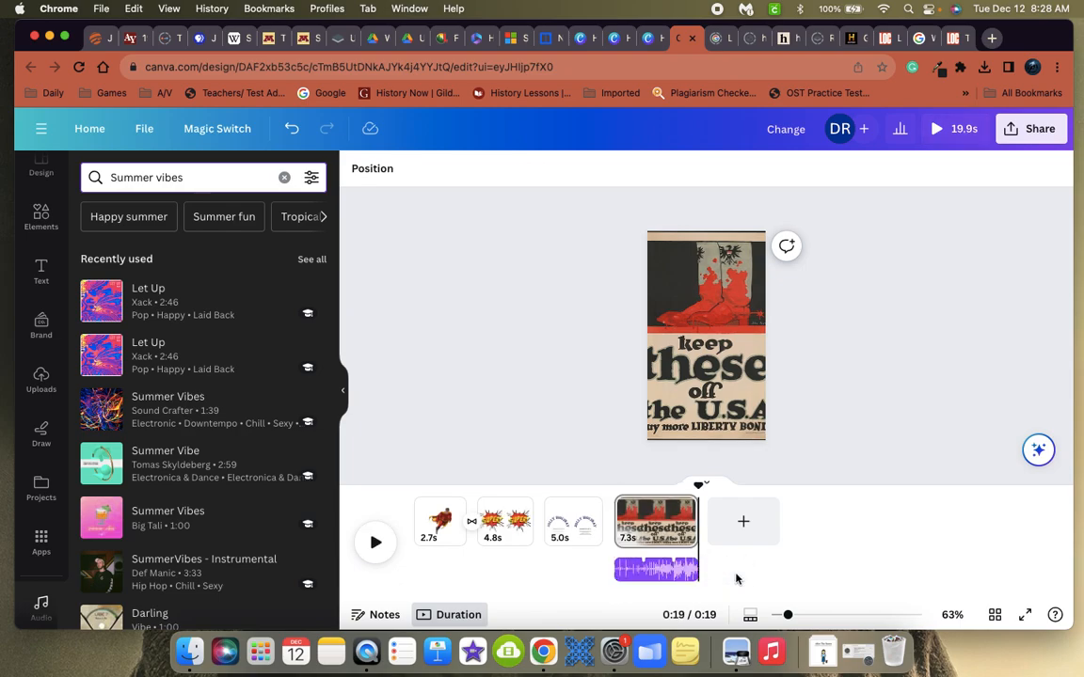
Stretch the "Let Up" track back to the start of the video so it spans all four pages, and play the opening.
{"action": "left_click", "coordinate": [652, 570]}
{"action": "left_click_drag", "start_coordinate": [618, 570], "coordinate": [367, 584]}
{"action": "left_click_drag", "start_coordinate": [689, 570], "coordinate": [828, 570]}
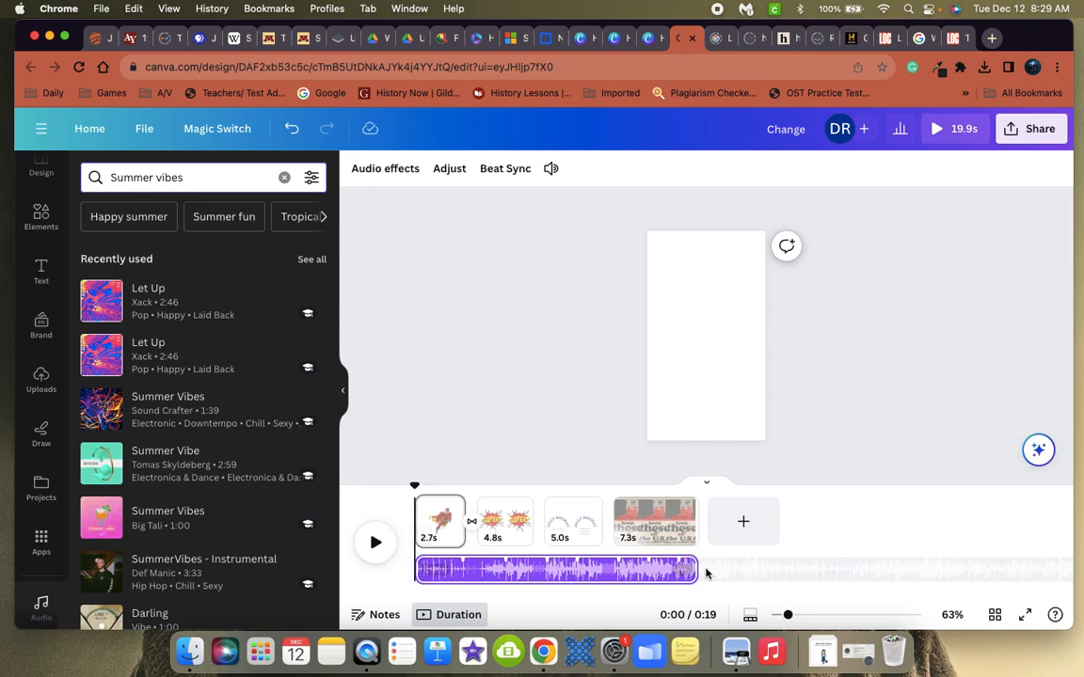
{"action": "left_click", "coordinate": [376, 544]}
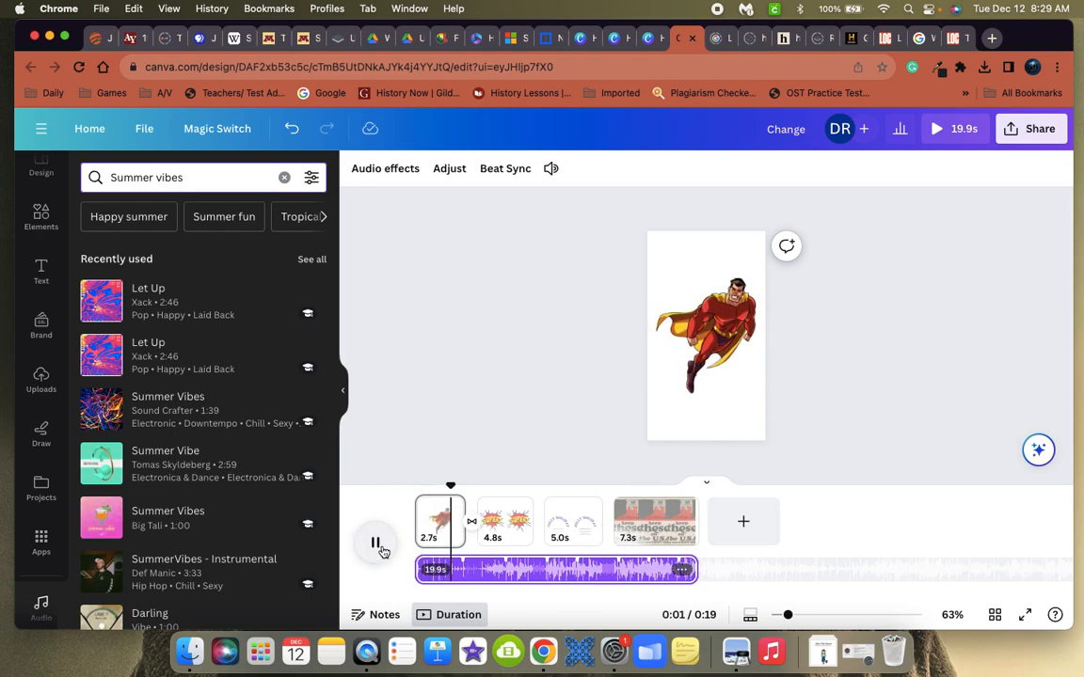
{"action": "left_click", "coordinate": [375, 544]}
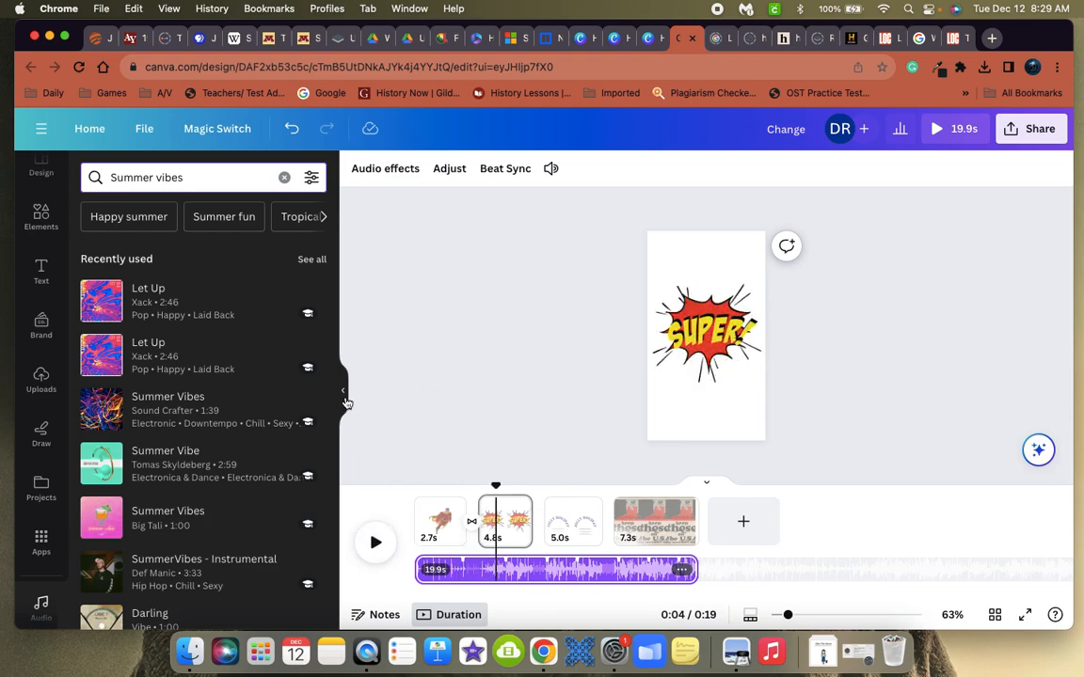